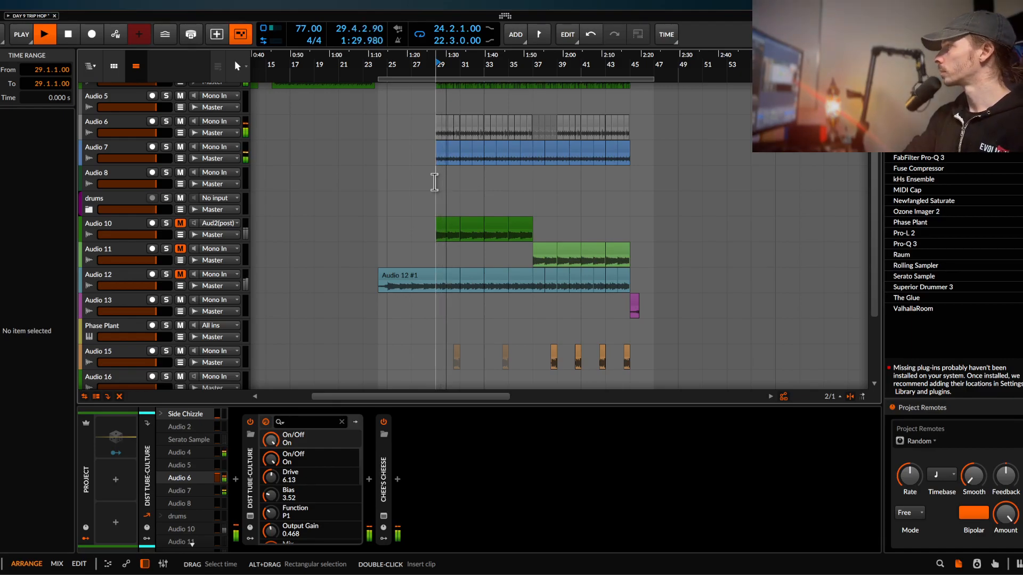
- Unmute the Audio 10, Audio 11, Audio 12 and Serato Sample tracks
{"action": "left_click", "coordinate": [183, 226]}
{"action": "left_click", "coordinate": [182, 249]}
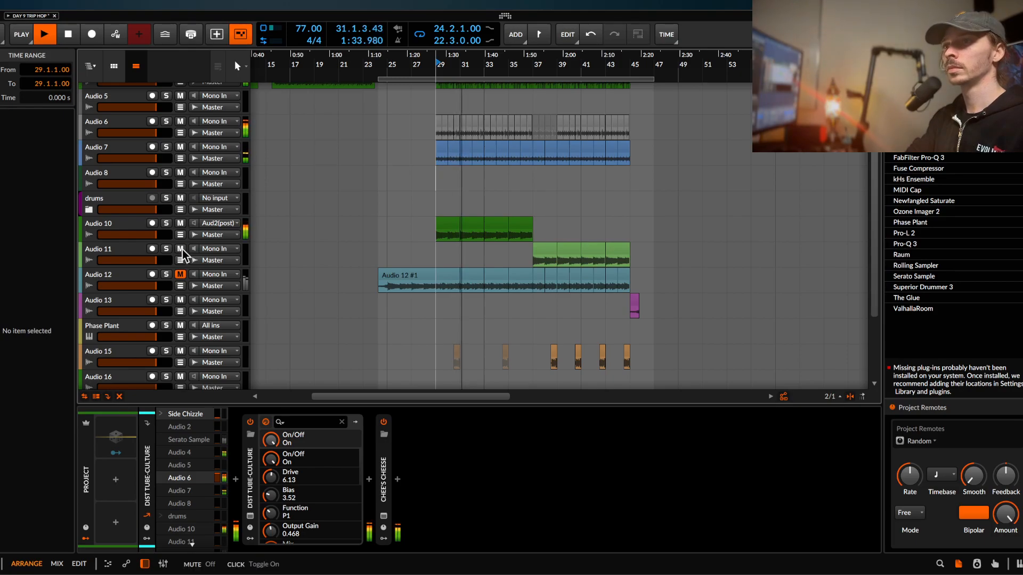
{"action": "left_click", "coordinate": [181, 273]}
{"action": "scroll", "coordinate": [181, 277], "scroll_direction": "up", "scroll_amount": 4}
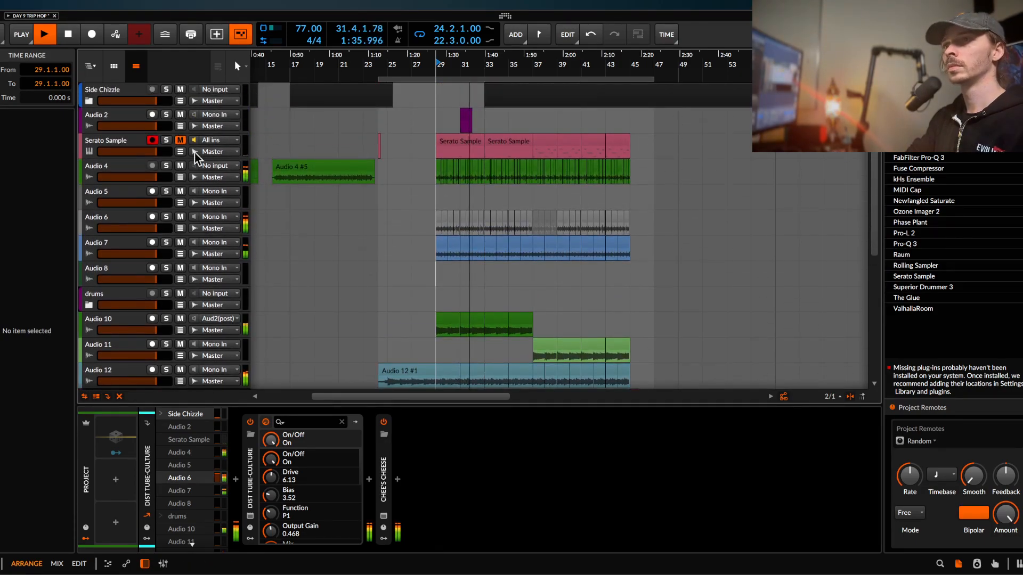
{"action": "left_click", "coordinate": [132, 136]}
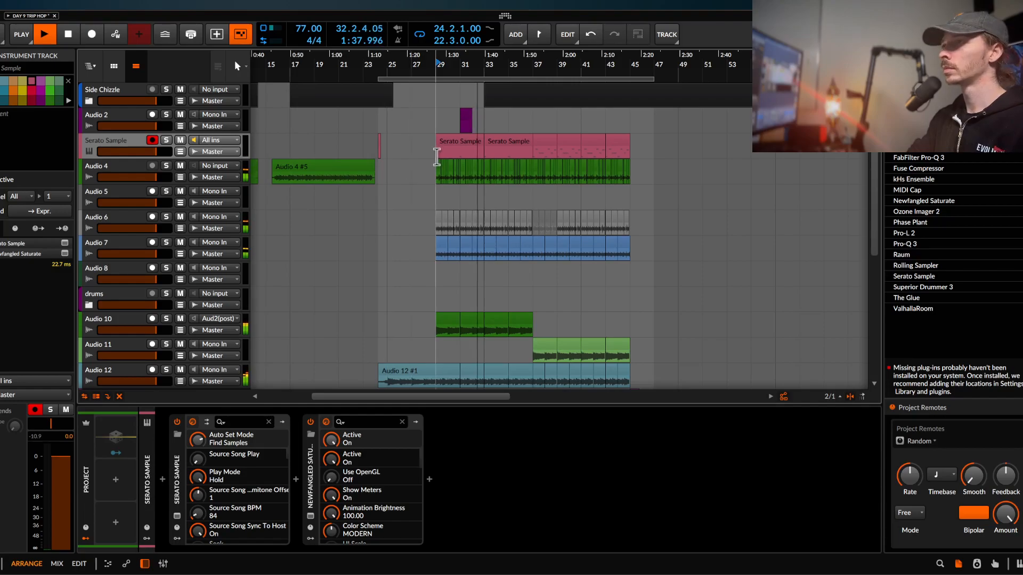
- Examine the clips on all tracks of the arrangement around bars 24 to 46, from Side Chizzle down to Superior Drummer 3
{"action": "scroll", "coordinate": [435, 155], "scroll_direction": "down", "scroll_amount": 1}
{"action": "scroll", "coordinate": [435, 155], "scroll_direction": "down", "scroll_amount": 1}
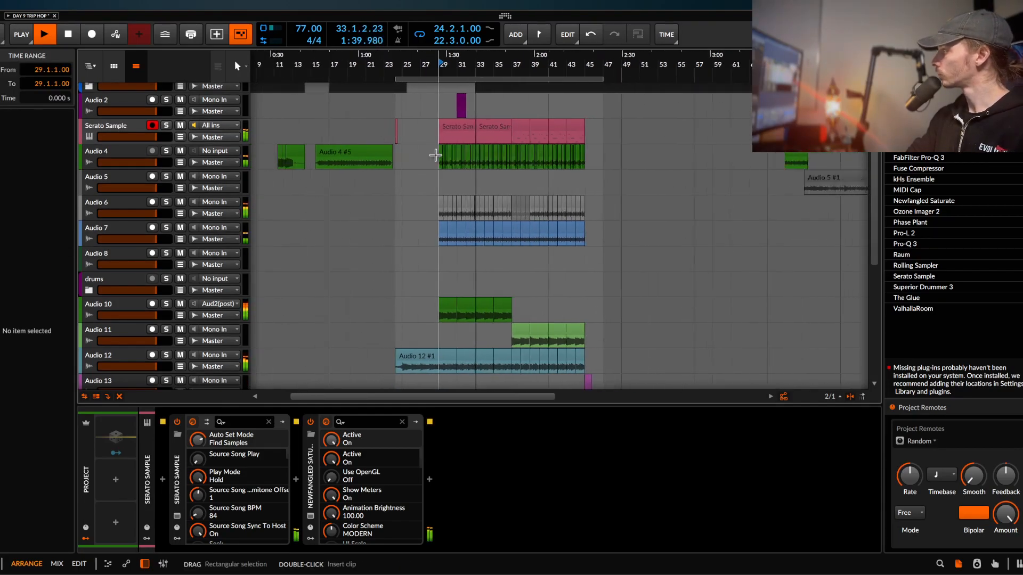
{"action": "scroll", "coordinate": [435, 155], "scroll_direction": "down", "scroll_amount": 1}
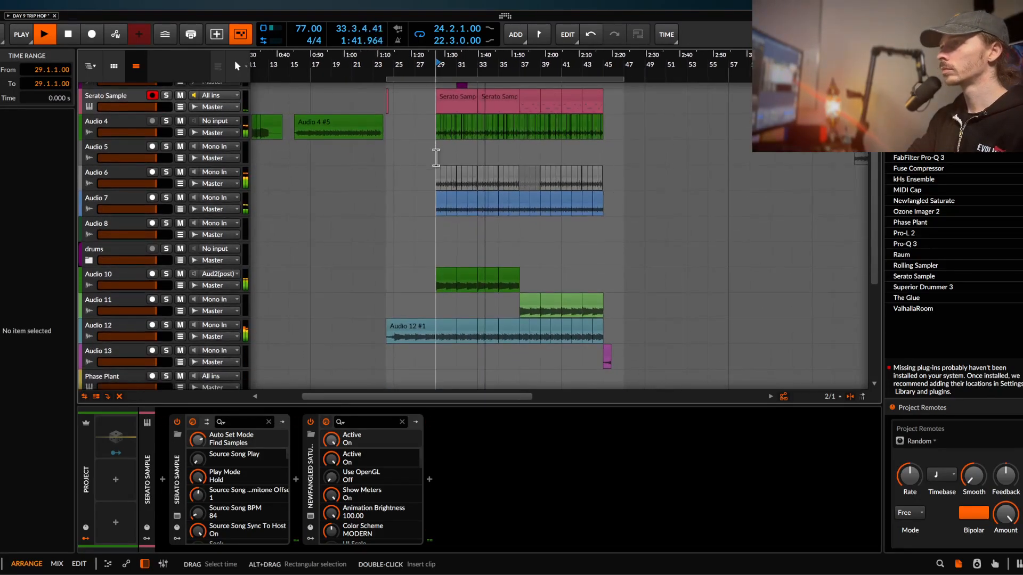
{"action": "scroll", "coordinate": [436, 156], "scroll_direction": "up", "scroll_amount": 2}
{"action": "scroll", "coordinate": [435, 157], "scroll_direction": "down", "scroll_amount": 1}
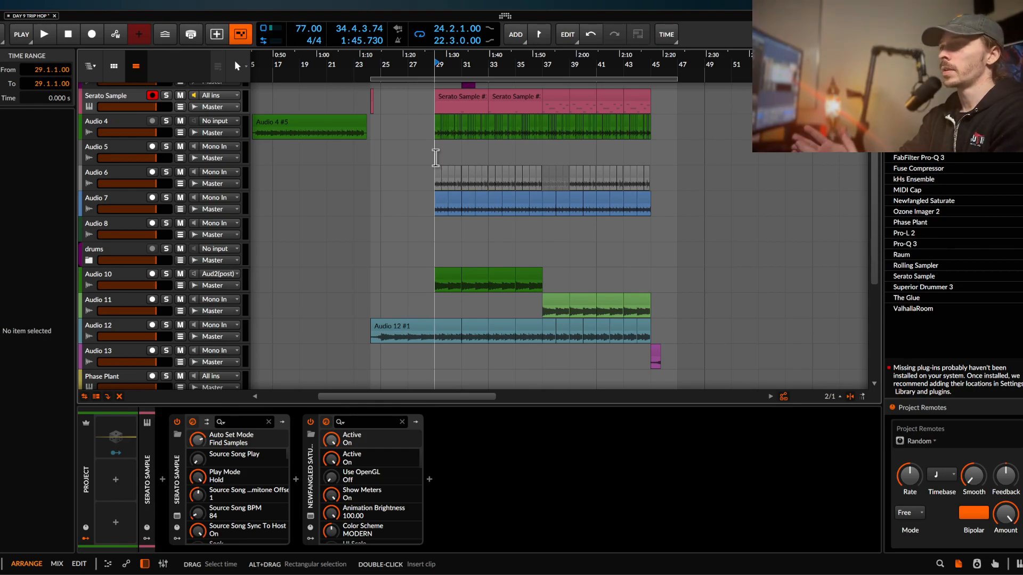
{"action": "scroll", "coordinate": [436, 158], "scroll_direction": "down", "scroll_amount": 5}
{"action": "scroll", "coordinate": [436, 158], "scroll_direction": "down", "scroll_amount": 2, "text": "ctrl"}
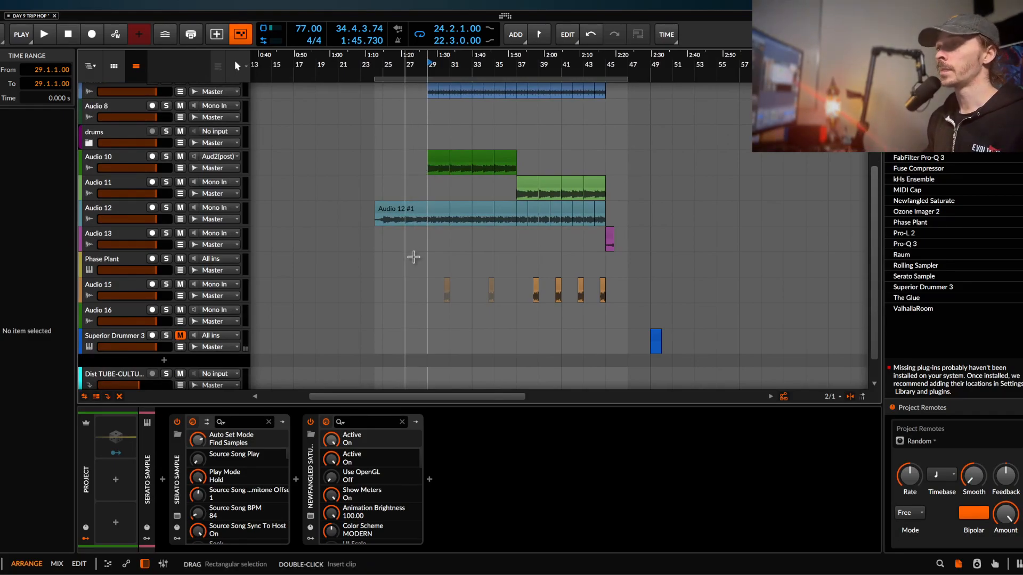
{"action": "scroll", "coordinate": [413, 258], "scroll_direction": "up", "scroll_amount": 5}
{"action": "scroll", "coordinate": [413, 257], "scroll_direction": "up", "scroll_amount": 2, "text": "ctrl"}
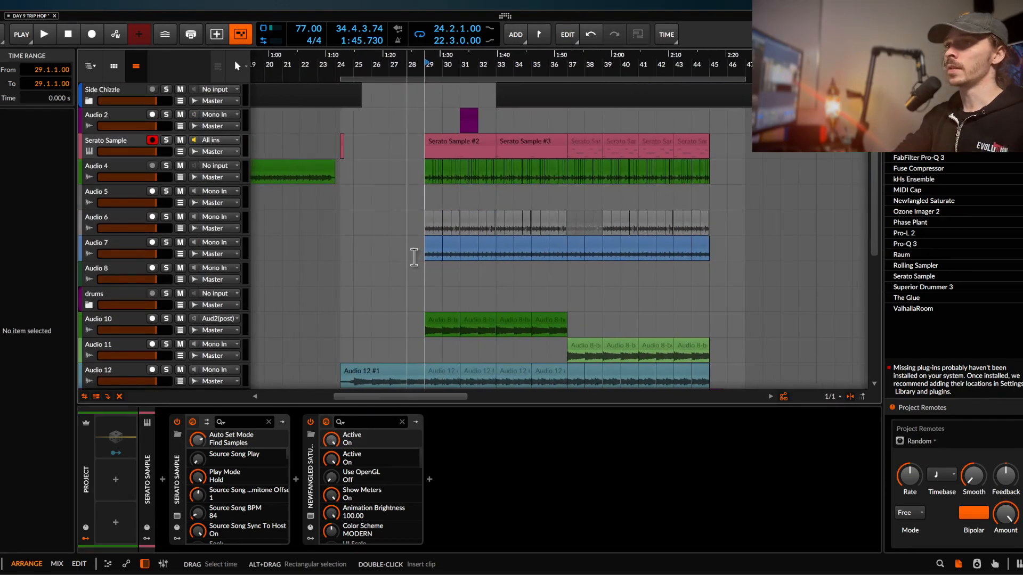
- Solo the Audio 6 track and play its clips from bar 29, stopping after about two bars
{"action": "left_click", "coordinate": [141, 219]}
{"action": "left_click", "coordinate": [166, 217]}
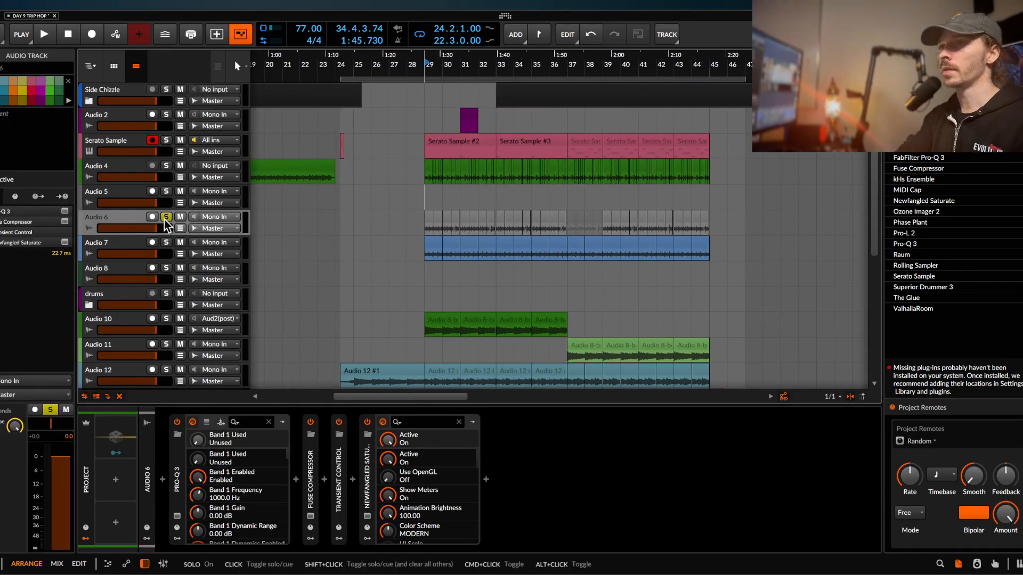
{"action": "left_click", "coordinate": [428, 219]}
{"action": "key", "text": "space"}
{"action": "scroll", "coordinate": [428, 219], "scroll_direction": "up", "scroll_amount": 2, "text": "ctrl"}
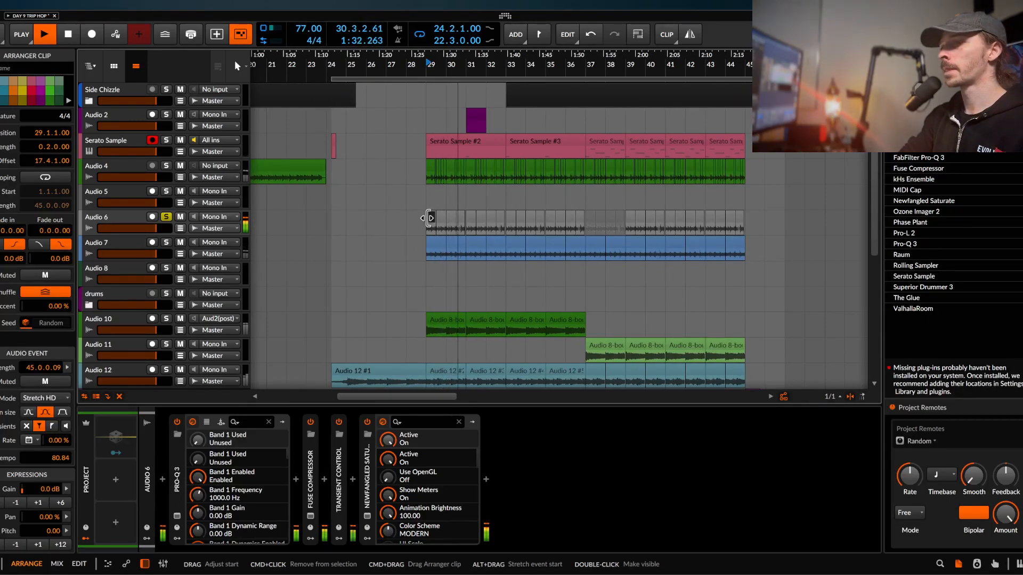
{"action": "key", "text": "space"}
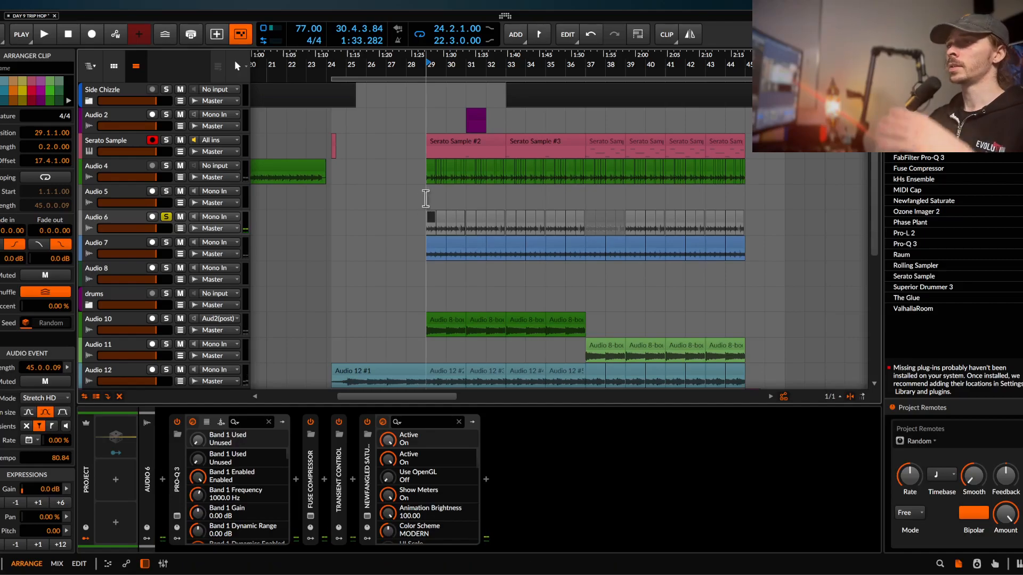
{"action": "scroll", "coordinate": [434, 189], "scroll_direction": "down", "scroll_amount": 5}
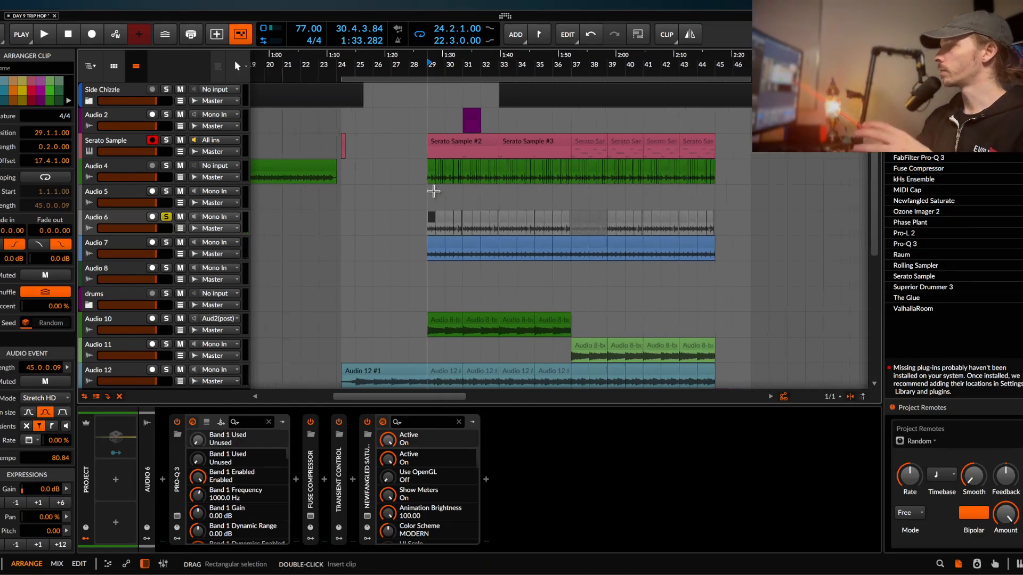
{"action": "scroll", "coordinate": [433, 190], "scroll_direction": "down", "scroll_amount": 1}
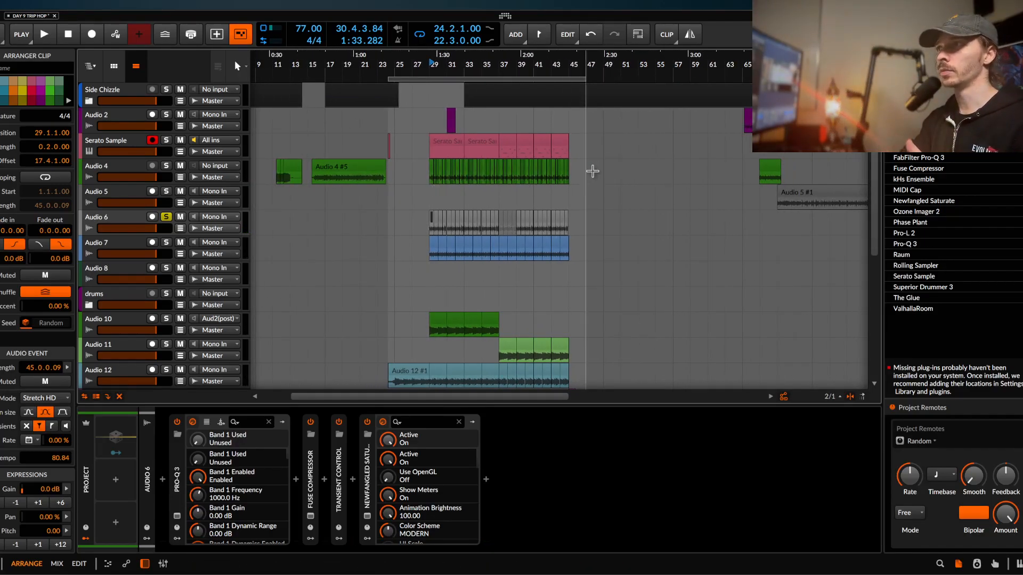
- Cut the Analog Heat +FX device from the Superior Drummer 3 track's device chain
{"action": "left_click", "coordinate": [116, 117]}
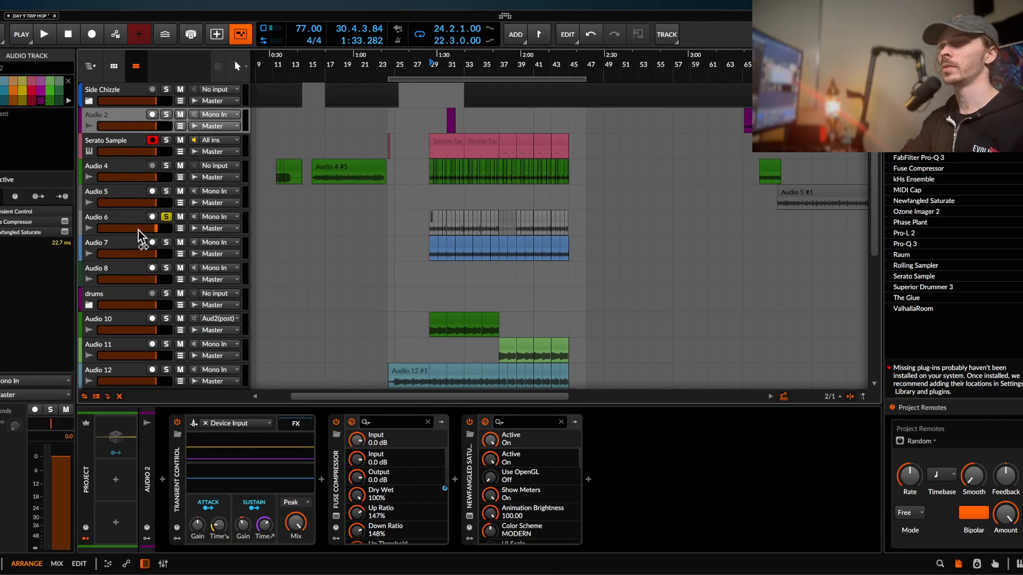
{"action": "scroll", "coordinate": [811, 118], "scroll_direction": "up", "scroll_amount": 3}
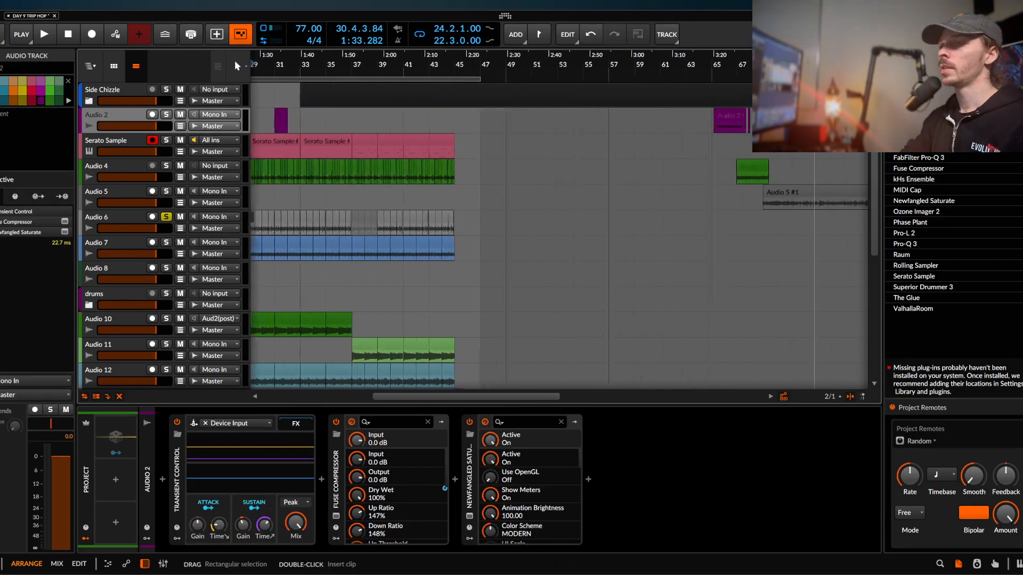
{"action": "scroll", "coordinate": [716, 119], "scroll_direction": "right", "scroll_amount": 1}
{"action": "scroll", "coordinate": [162, 235], "scroll_direction": "down", "scroll_amount": 4}
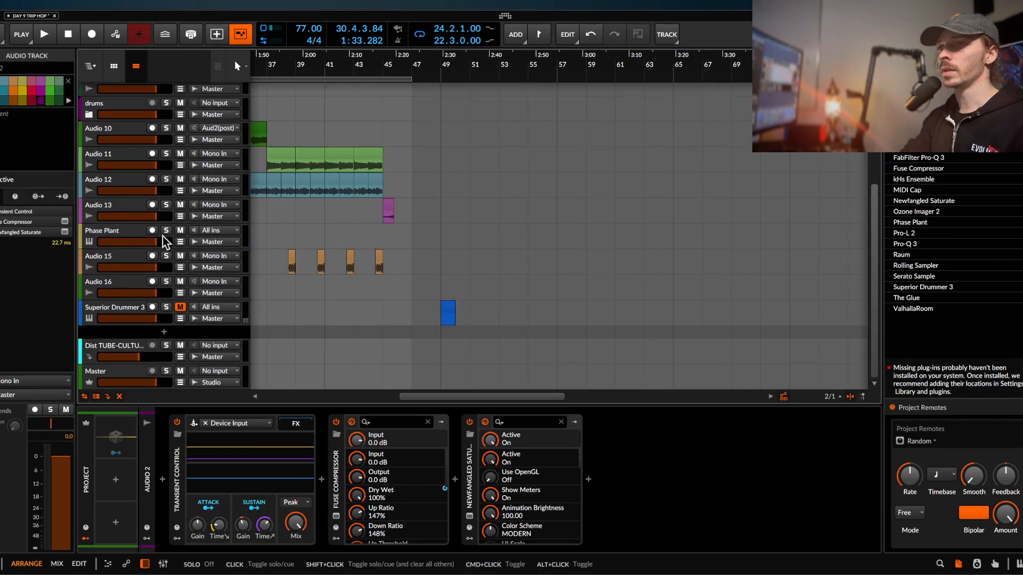
{"action": "left_click", "coordinate": [126, 315]}
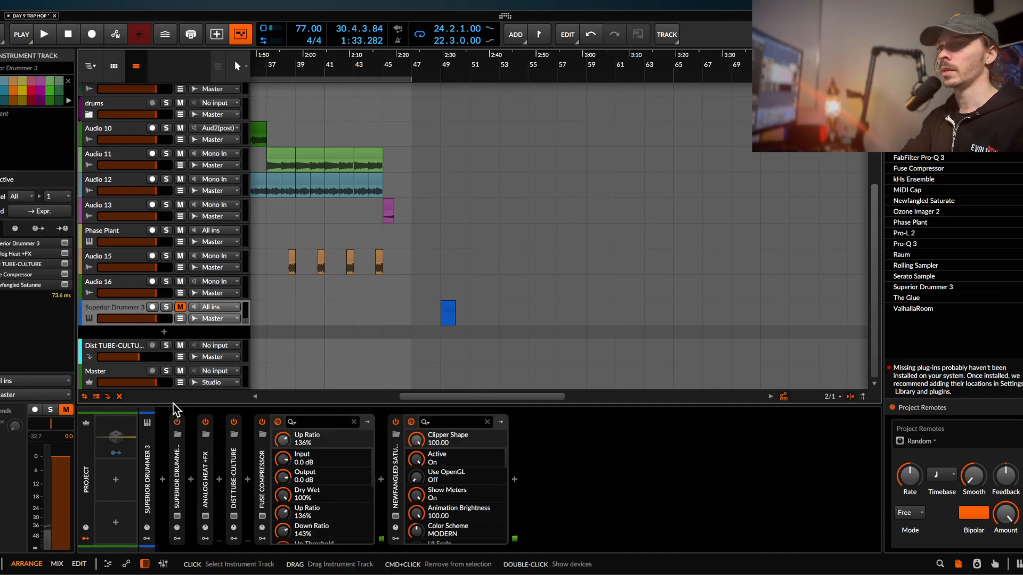
{"action": "left_click", "coordinate": [203, 469]}
{"action": "key", "text": "Delete"}
- Paste Analog Heat +FX into the Audio 2 device chain, place it before Transient Control and expand it
{"action": "scroll", "coordinate": [106, 223], "scroll_direction": "up", "scroll_amount": 5}
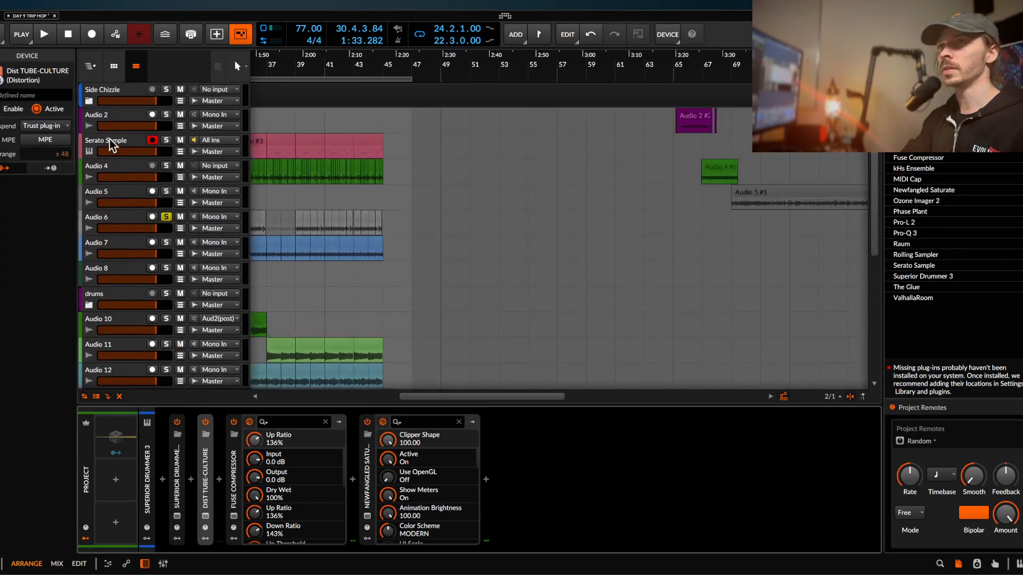
{"action": "left_click", "coordinate": [136, 114]}
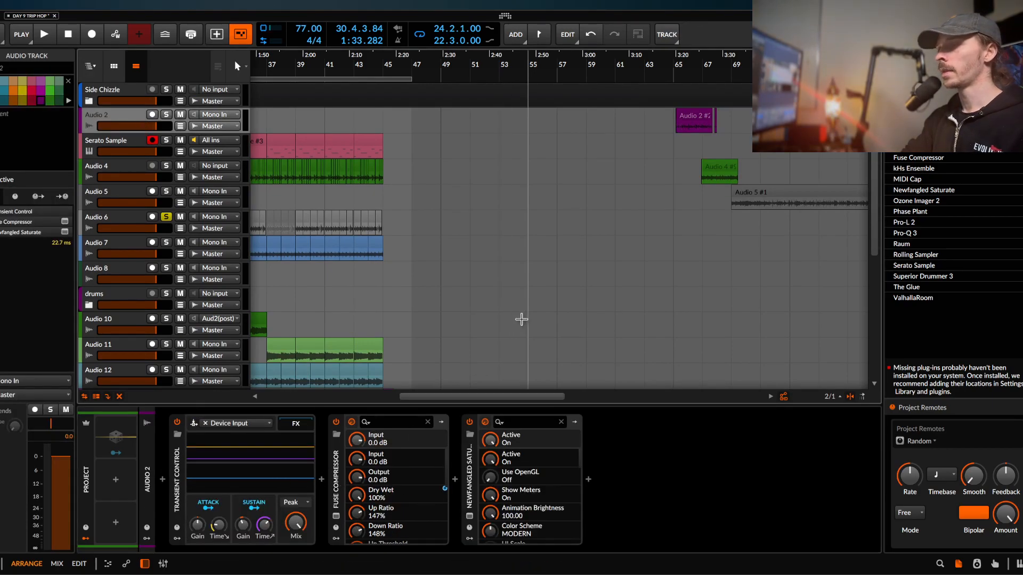
{"action": "left_click", "coordinate": [178, 467]}
{"action": "key", "text": "ctrl+v"}
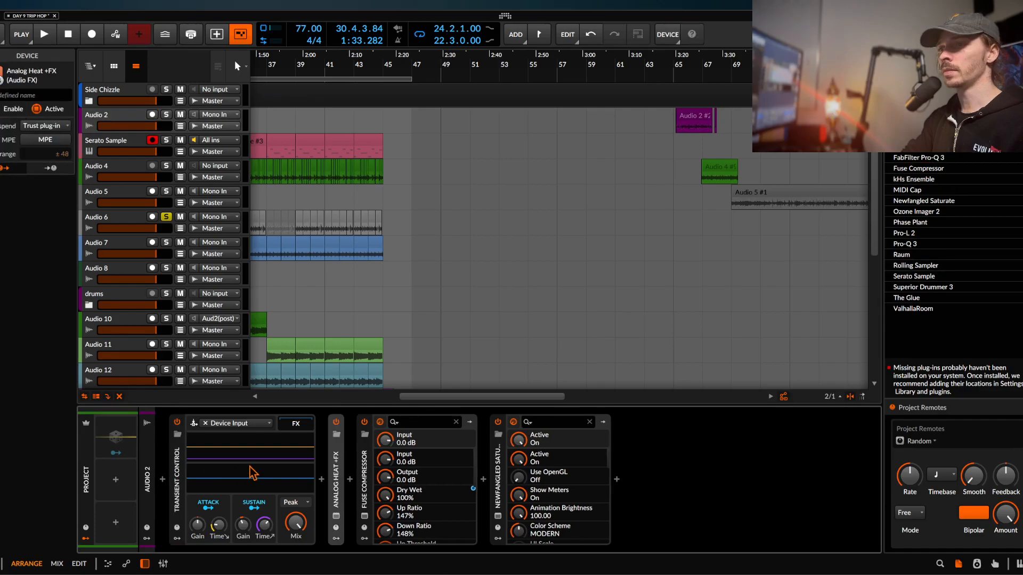
{"action": "left_click_drag", "start_coordinate": [193, 468], "coordinate": [181, 460]}
{"action": "double_click", "coordinate": [180, 460]}
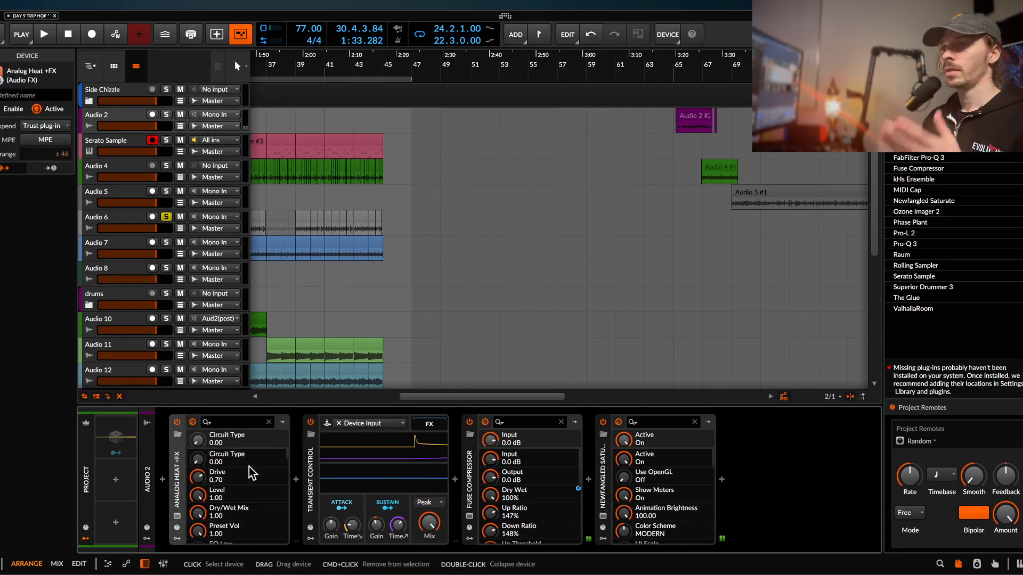
- Inspect the Analog Heat +FX and Fuse Compressor plug-in windows on Audio 2, closing each one
{"action": "left_click", "coordinate": [178, 516]}
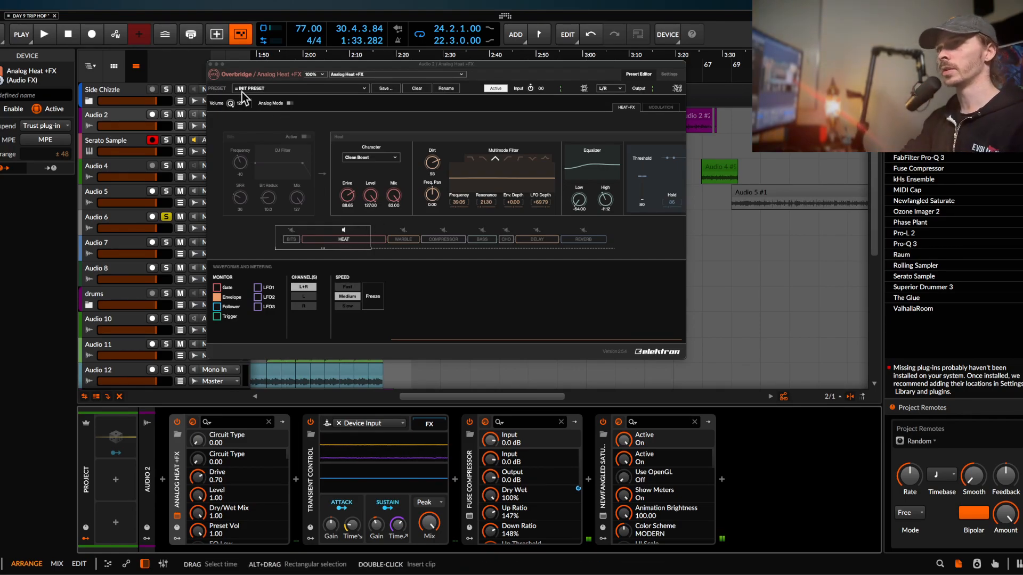
{"action": "left_click", "coordinate": [211, 65]}
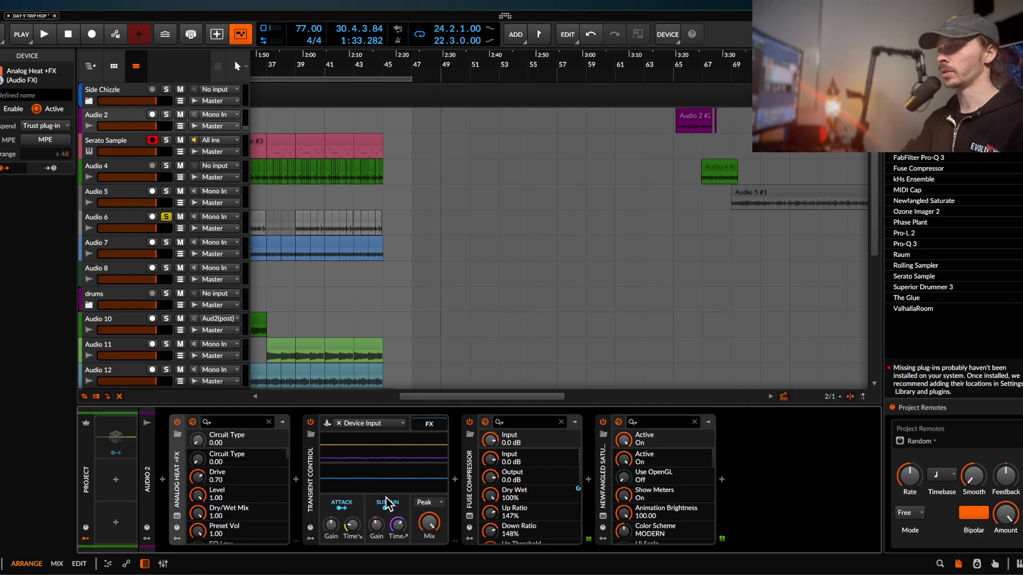
{"action": "left_click", "coordinate": [469, 515]}
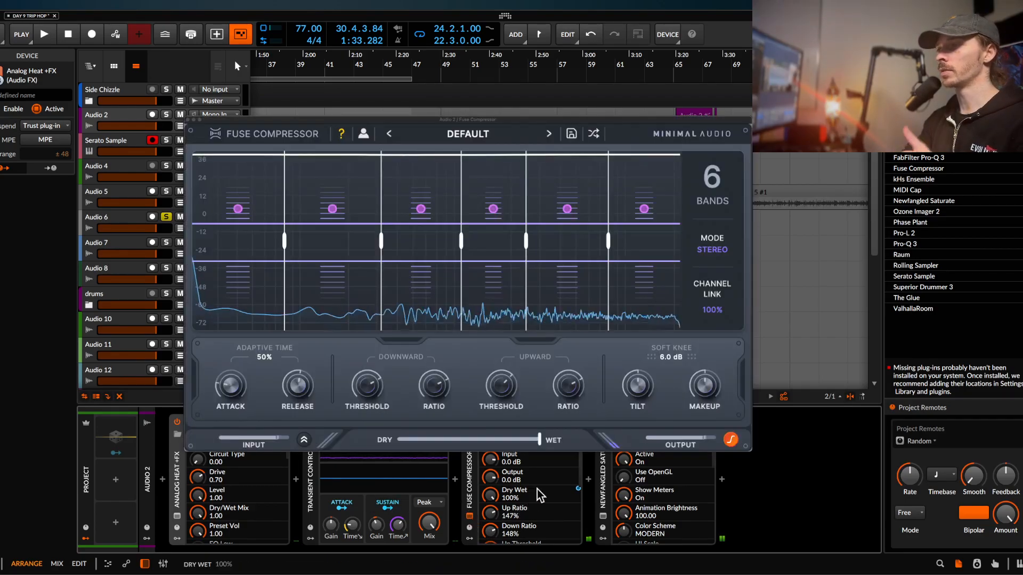
{"action": "left_click", "coordinate": [188, 120]}
- Solo only the Audio 4 track and play its Audio 4 #95 clip from 105.4.1
{"action": "scroll", "coordinate": [632, 313], "scroll_direction": "down", "scroll_amount": 5}
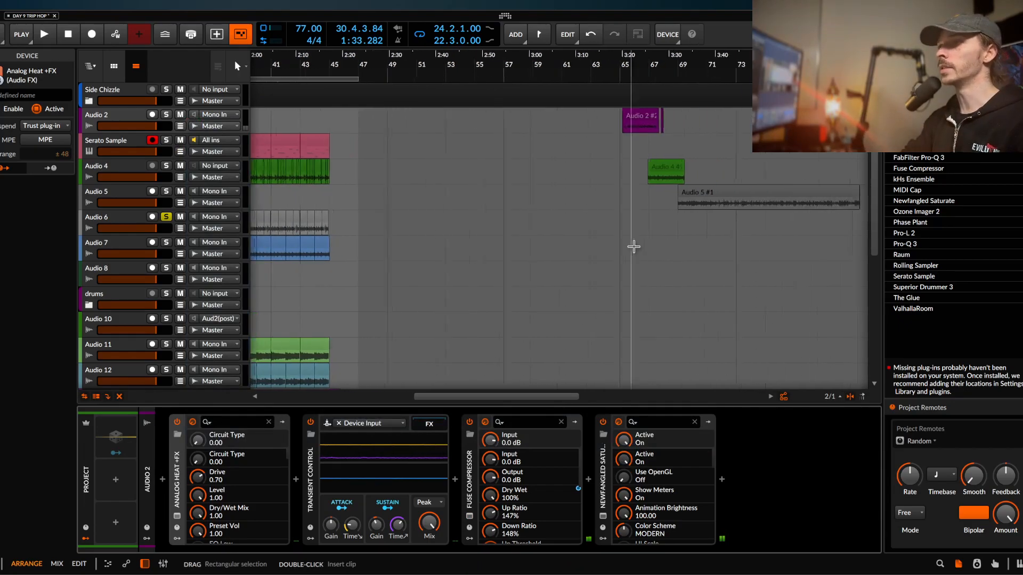
{"action": "scroll", "coordinate": [694, 173], "scroll_direction": "right", "scroll_amount": 3}
{"action": "left_click_drag", "start_coordinate": [653, 169], "coordinate": [713, 176]}
{"action": "left_click", "coordinate": [133, 169]}
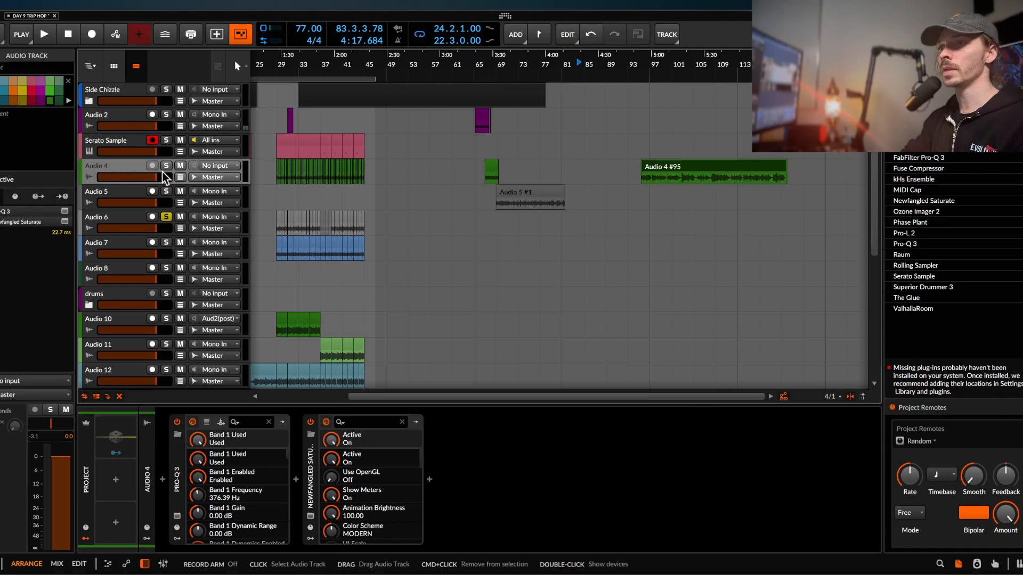
{"action": "scroll", "coordinate": [689, 171], "scroll_direction": "down", "scroll_amount": 1}
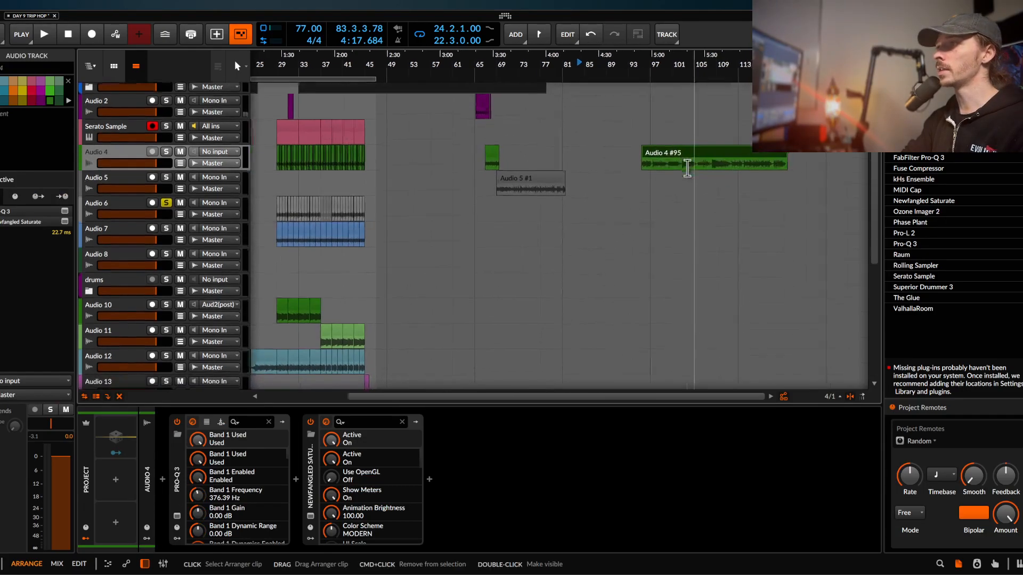
{"action": "scroll", "coordinate": [687, 170], "scroll_direction": "up", "scroll_amount": 6}
{"action": "left_click", "coordinate": [561, 169]}
{"action": "scroll", "coordinate": [561, 170], "scroll_direction": "down", "scroll_amount": 1}
{"action": "key", "text": "space"}
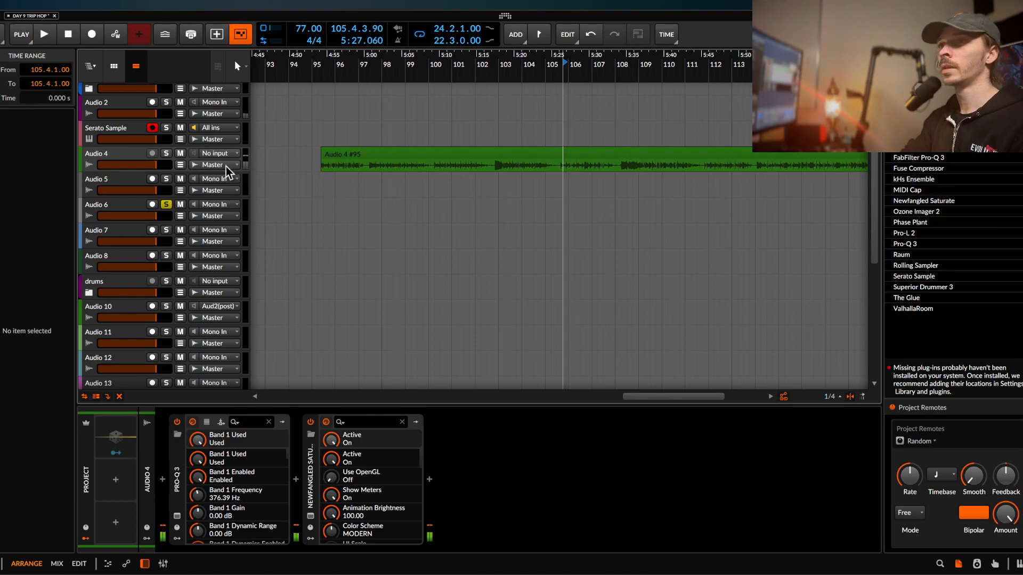
{"action": "left_click", "coordinate": [167, 155]}
{"action": "key", "text": "space"}
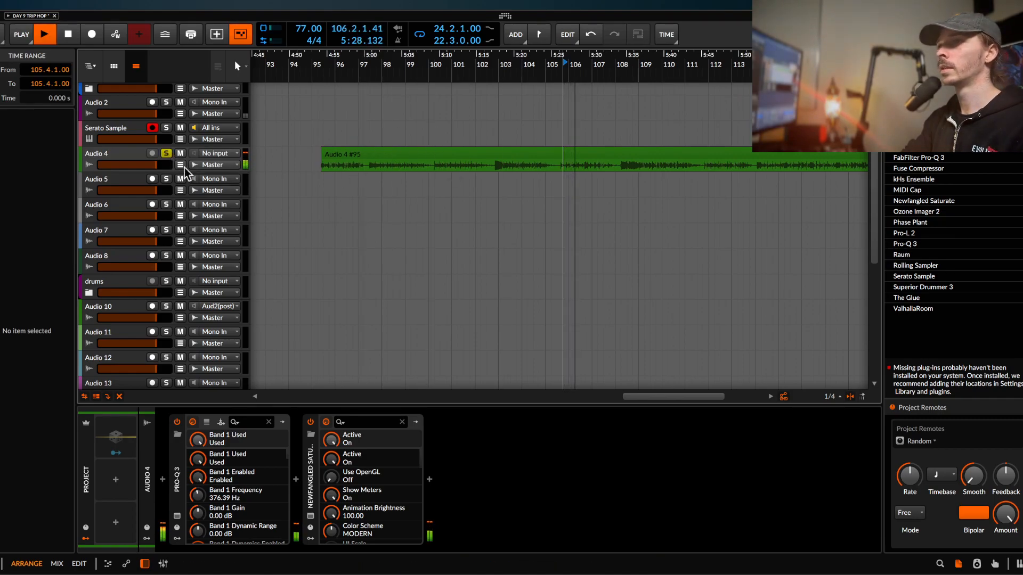
- Turn off Pro-Q 3 and Newfangled Saturate on Audio 4 and play the clip from bar 103
{"action": "left_click", "coordinate": [177, 423]}
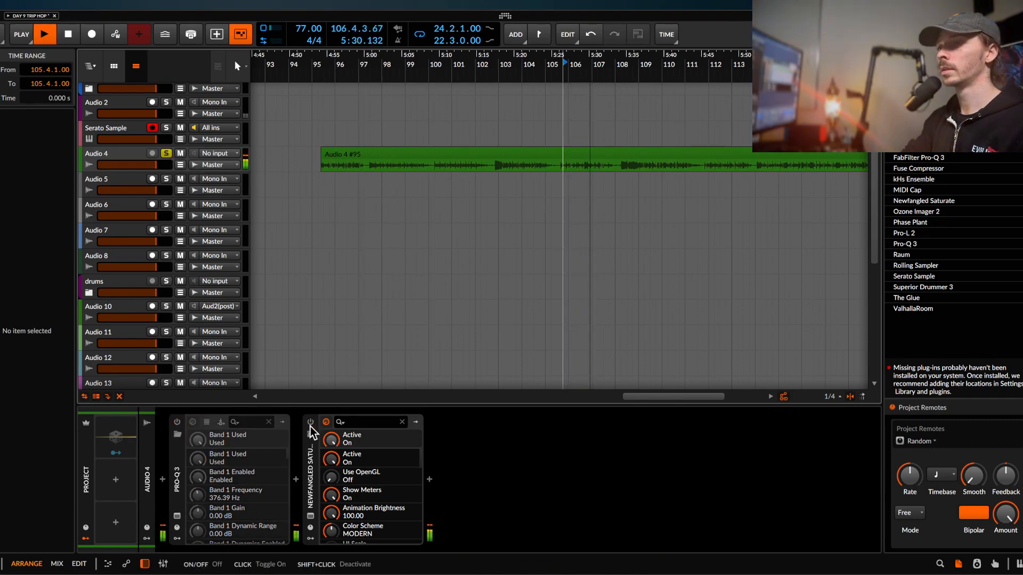
{"action": "left_click", "coordinate": [310, 422]}
{"action": "left_click", "coordinate": [497, 168]}
{"action": "scroll", "coordinate": [498, 169], "scroll_direction": "up", "scroll_amount": 2}
{"action": "scroll", "coordinate": [498, 169], "scroll_direction": "up", "scroll_amount": 1}
{"action": "key", "text": "space"}
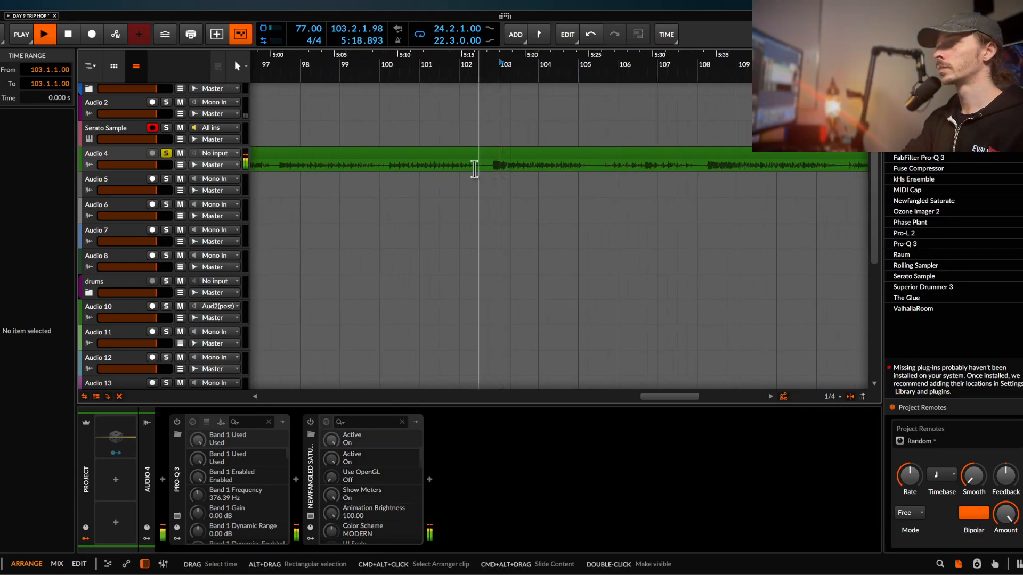
- Play the unprocessed Audio 4 #95 clip from 100.3.1 and stop playback after about a bar
{"action": "left_click", "coordinate": [396, 167]}
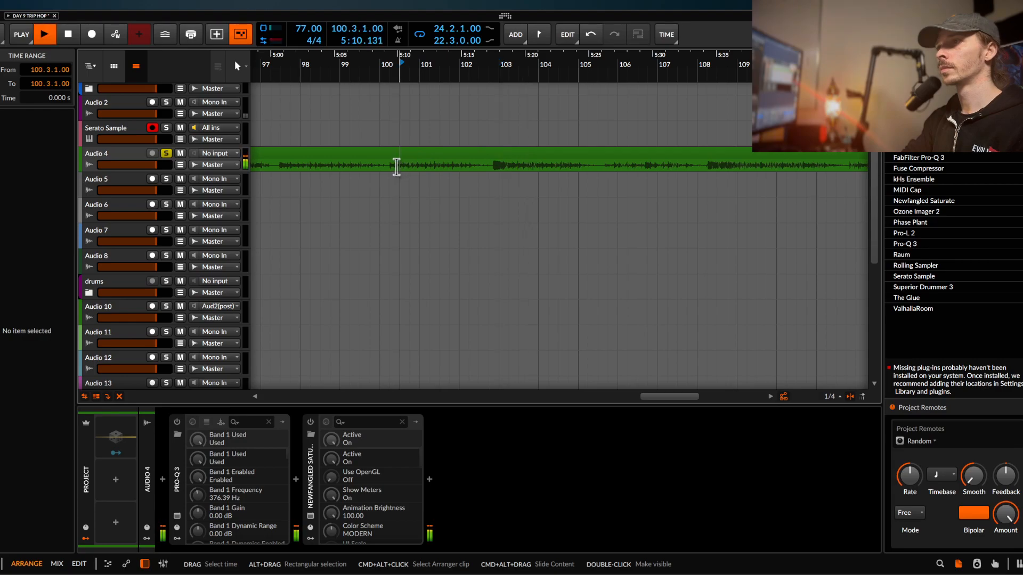
{"action": "scroll", "coordinate": [396, 166], "scroll_direction": "down", "scroll_amount": 1}
{"action": "scroll", "coordinate": [396, 166], "scroll_direction": "left", "scroll_amount": 3}
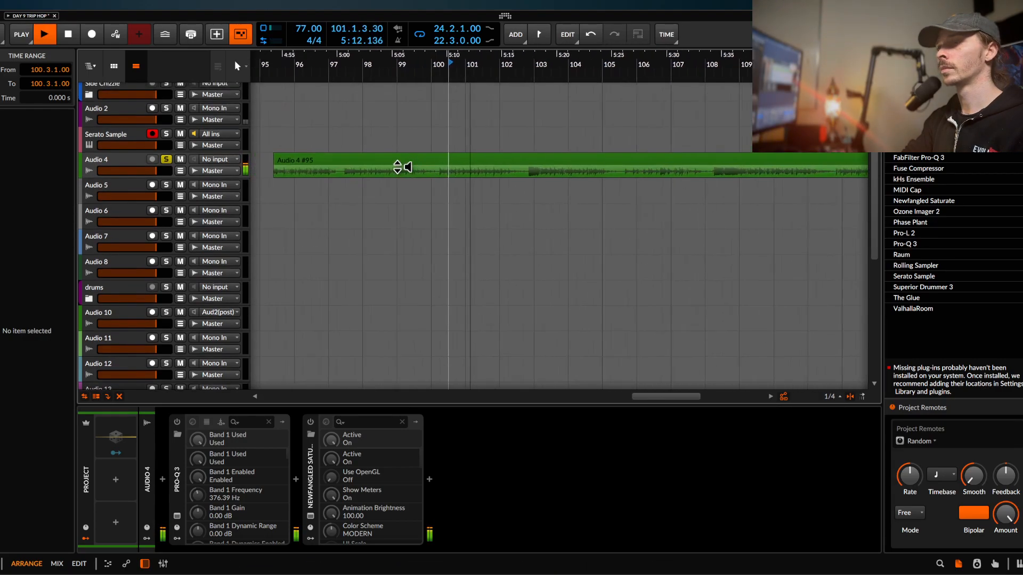
{"action": "key", "text": "space"}
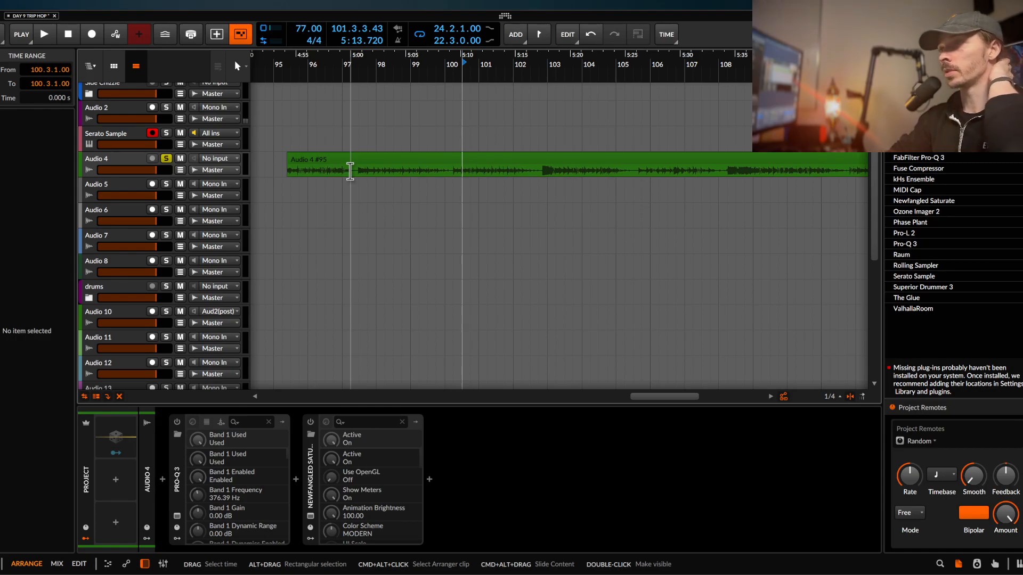
{"action": "scroll", "coordinate": [370, 161], "scroll_direction": "left", "scroll_amount": 1}
{"action": "scroll", "coordinate": [370, 161], "scroll_direction": "down", "scroll_amount": 1}
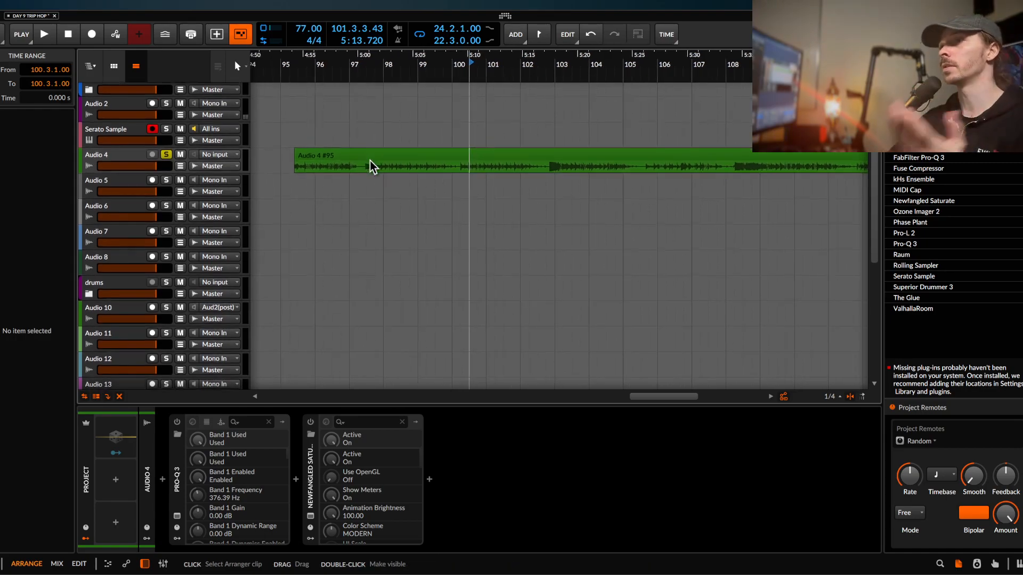
- Split the Audio 4 #95 clip at 97.2.4.54 and play it from the cut
{"action": "scroll", "coordinate": [326, 161], "scroll_direction": "up", "scroll_amount": 5}
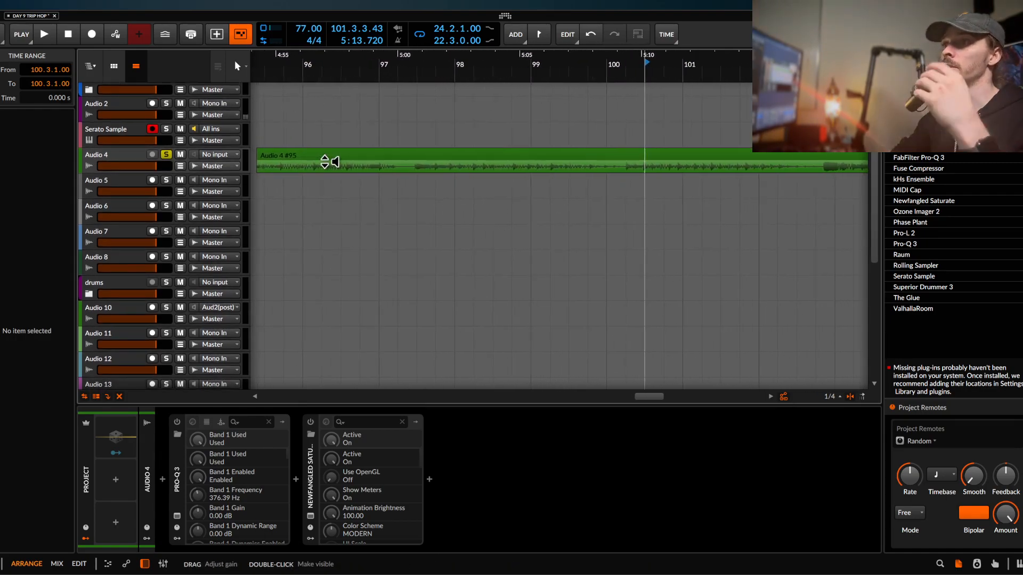
{"action": "scroll", "coordinate": [326, 160], "scroll_direction": "left", "scroll_amount": 2}
{"action": "scroll", "coordinate": [326, 161], "scroll_direction": "down", "scroll_amount": 1}
{"action": "scroll", "coordinate": [463, 160], "scroll_direction": "up", "scroll_amount": 6}
{"action": "scroll", "coordinate": [463, 162], "scroll_direction": "down", "scroll_amount": 1}
{"action": "left_click", "coordinate": [465, 162]}
{"action": "key", "text": "space"}
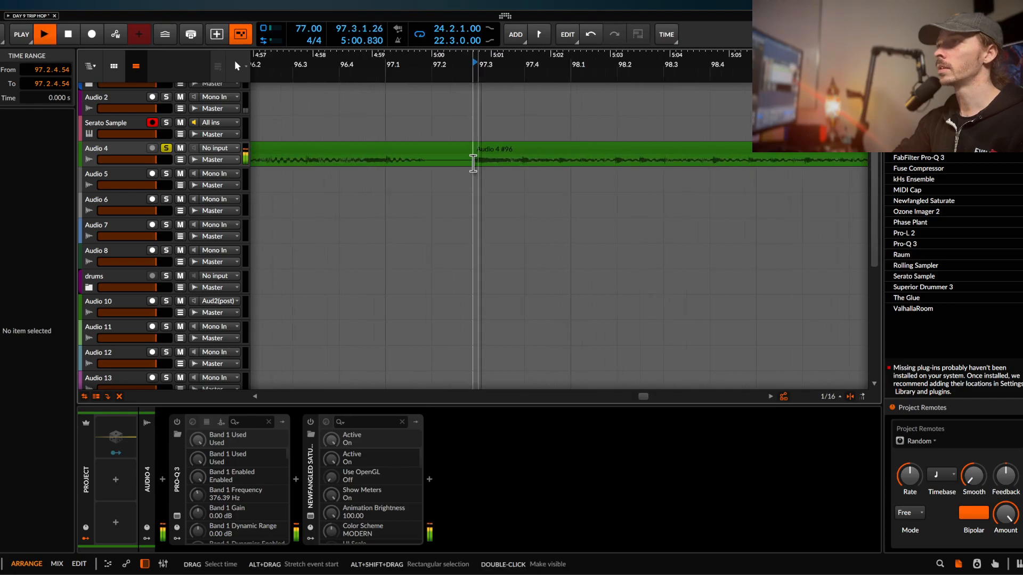
- Stop playback and split the following part of the Audio 4 clip at 98.3.1
{"action": "scroll", "coordinate": [517, 162], "scroll_direction": "down", "scroll_amount": 2}
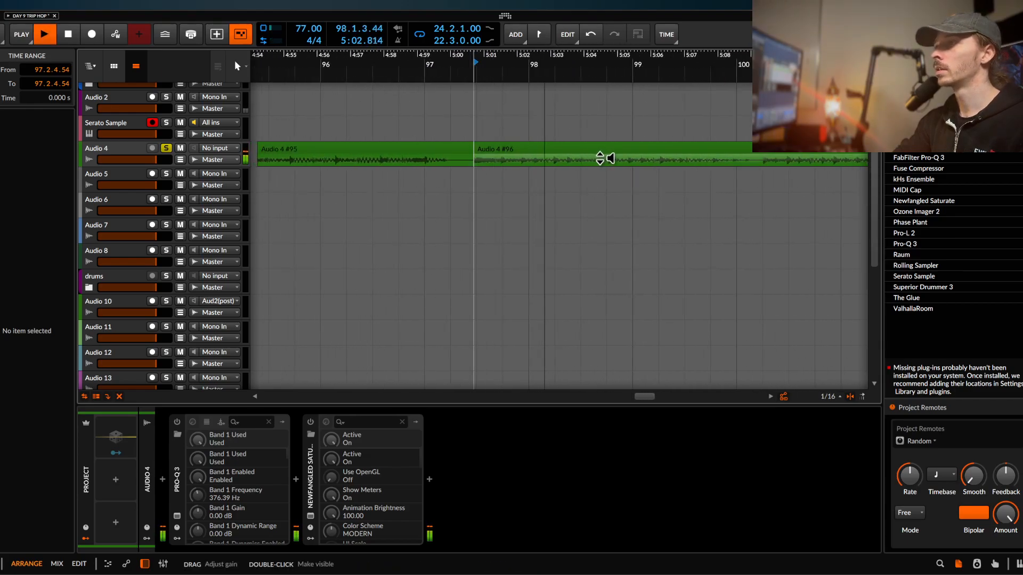
{"action": "key", "text": "space"}
{"action": "left_click", "coordinate": [581, 160]}
{"action": "key", "text": "ctrl+e"}
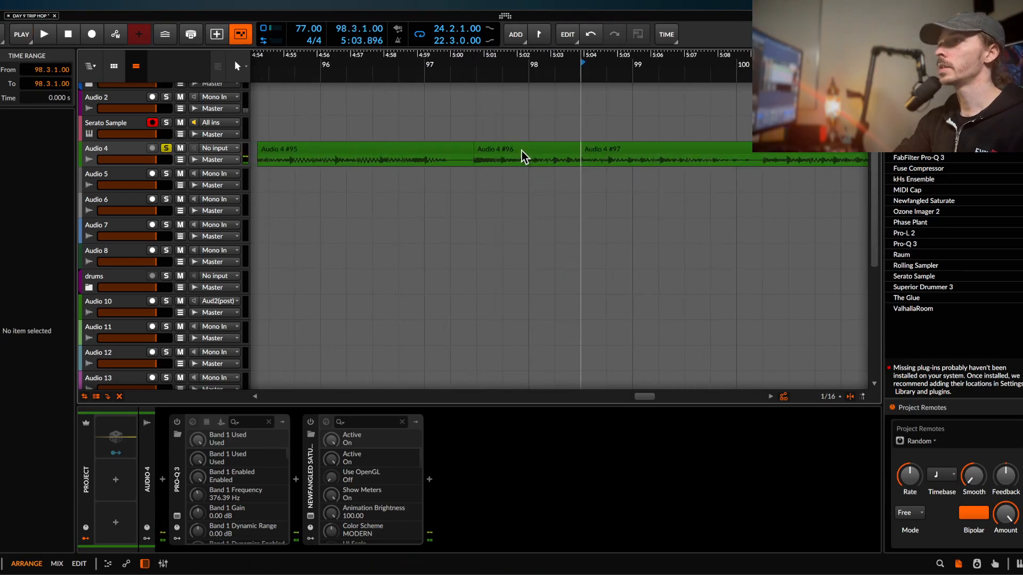
- Move the short piece between the two cuts earlier on Audio 4 so it starts at 94.1.1
{"action": "left_click", "coordinate": [517, 150]}
{"action": "scroll", "coordinate": [517, 149], "scroll_direction": "down", "scroll_amount": 3}
{"action": "left_click_drag", "start_coordinate": [517, 150], "coordinate": [374, 151]}
- Stretch the moved clip's end to 95.1 so that it lasts exactly one bar
{"action": "scroll", "coordinate": [375, 151], "scroll_direction": "up", "scroll_amount": 5}
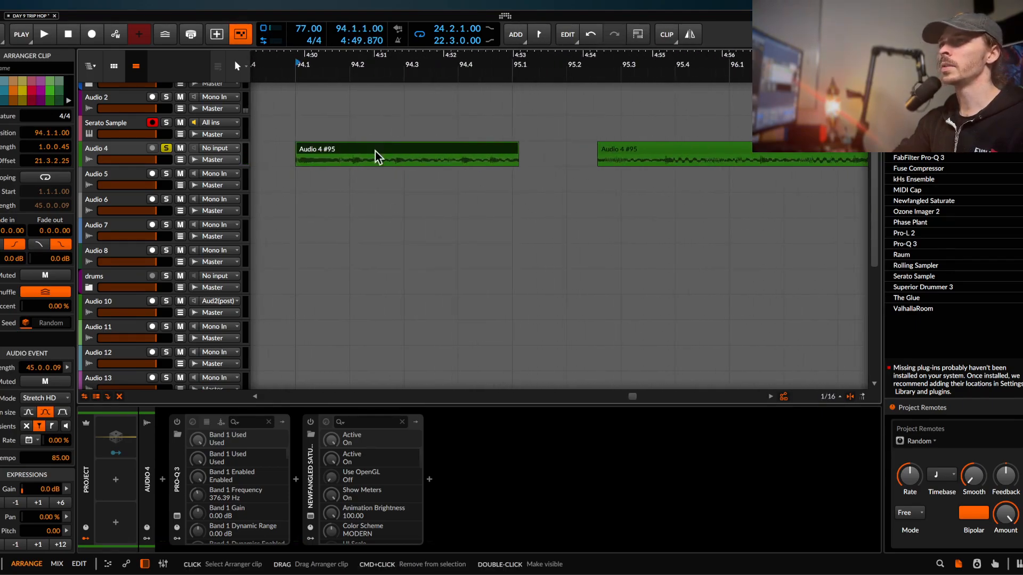
{"action": "scroll", "coordinate": [522, 144], "scroll_direction": "up", "scroll_amount": 3}
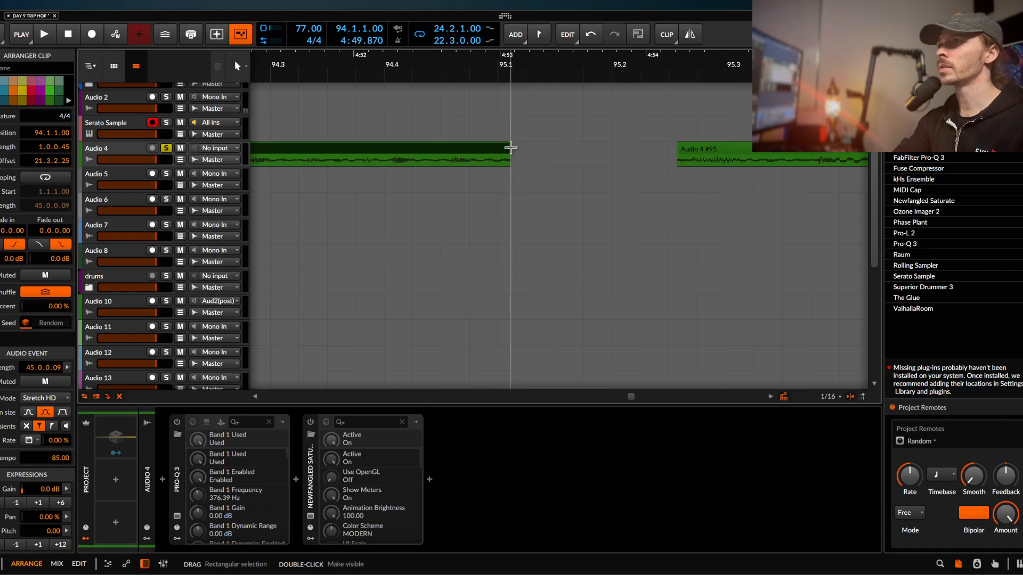
{"action": "left_click_drag", "start_coordinate": [509, 148], "coordinate": [498, 147]}
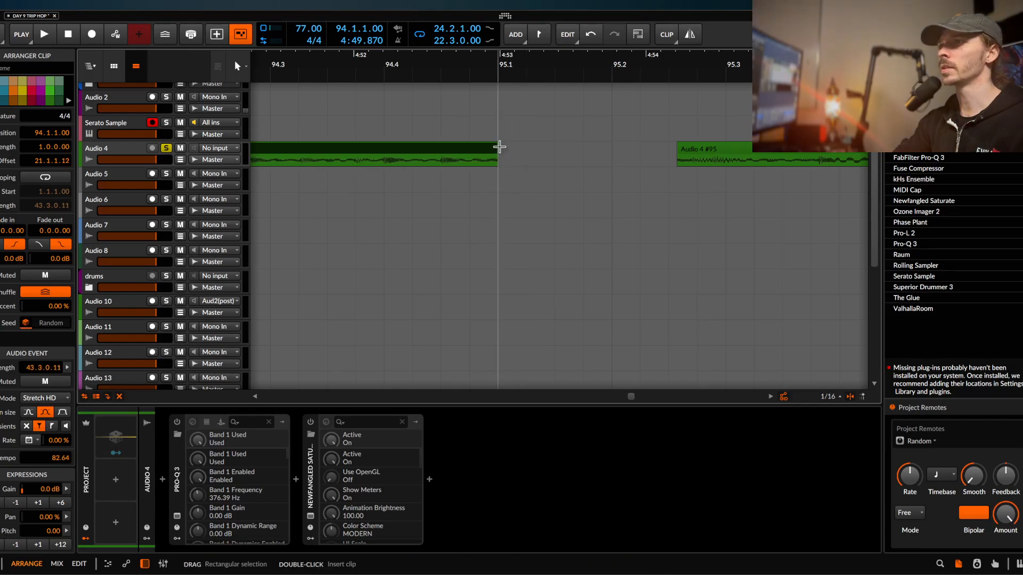
{"action": "scroll", "coordinate": [428, 150], "scroll_direction": "down", "scroll_amount": 3}
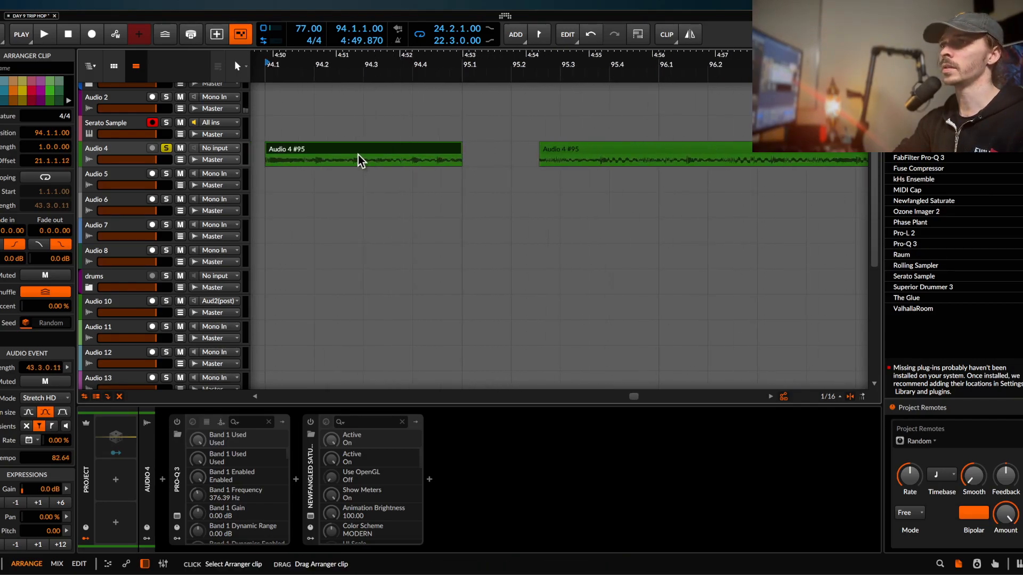
- Move the one-bar clip on Audio 4 to start at 93.1.1
{"action": "scroll", "coordinate": [358, 156], "scroll_direction": "down", "scroll_amount": 3}
{"action": "scroll", "coordinate": [358, 154], "scroll_direction": "left", "scroll_amount": 2}
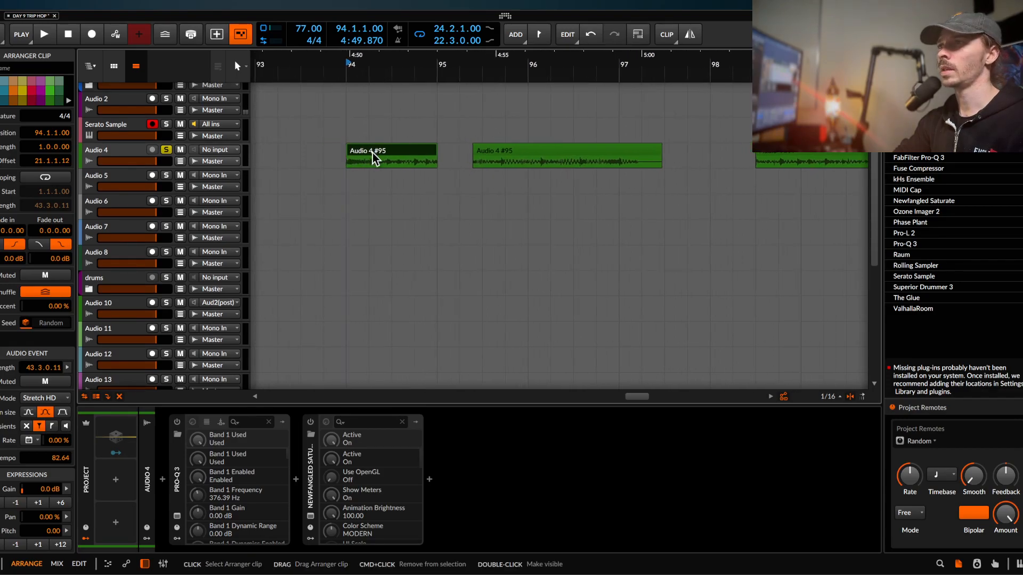
{"action": "scroll", "coordinate": [396, 149], "scroll_direction": "left", "scroll_amount": 3}
{"action": "scroll", "coordinate": [396, 148], "scroll_direction": "up", "scroll_amount": 1}
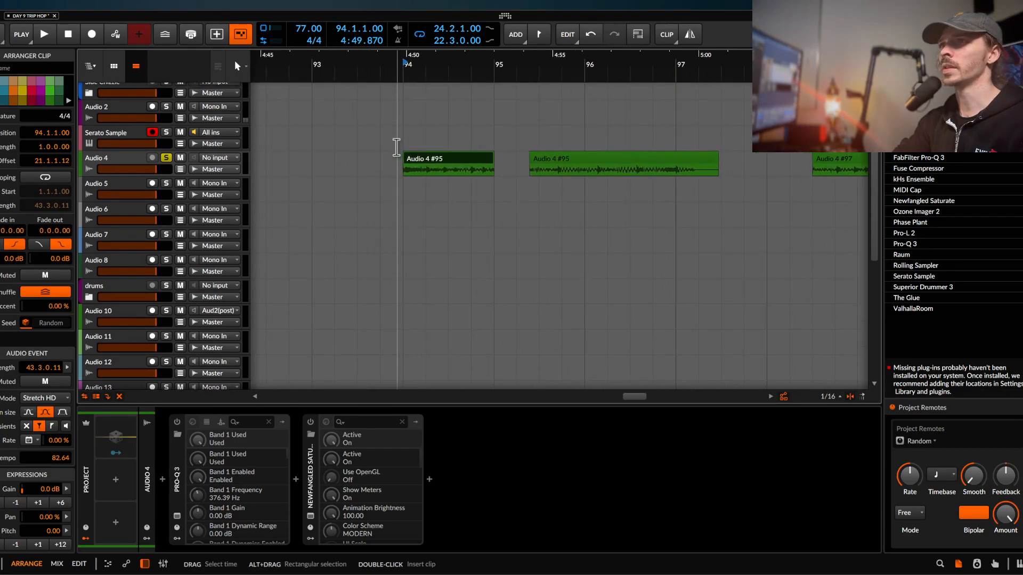
{"action": "left_click_drag", "start_coordinate": [420, 157], "coordinate": [327, 161]}
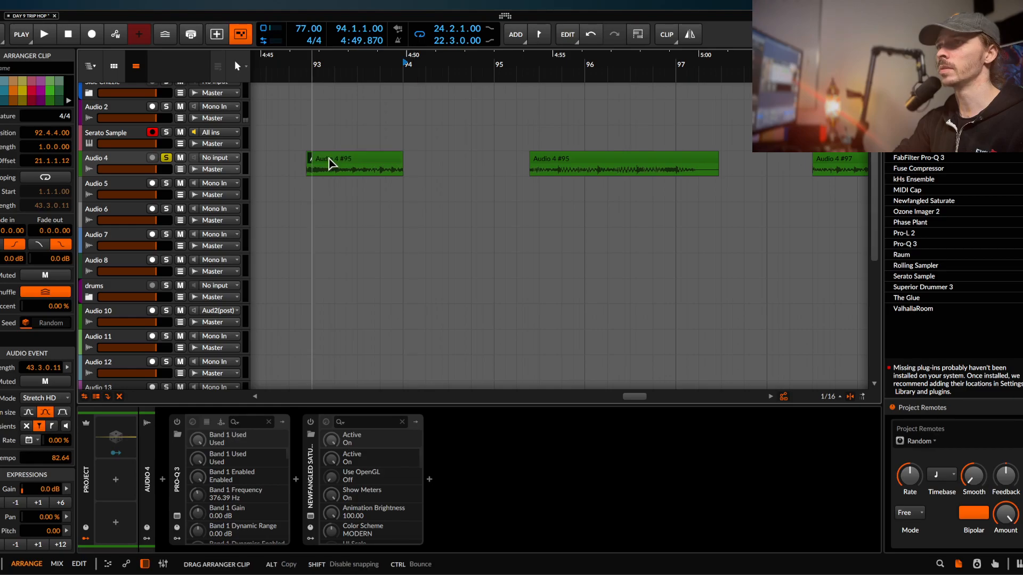
- Set the one-bar clip's stretching mode to Repitch
{"action": "left_click", "coordinate": [109, 157]}
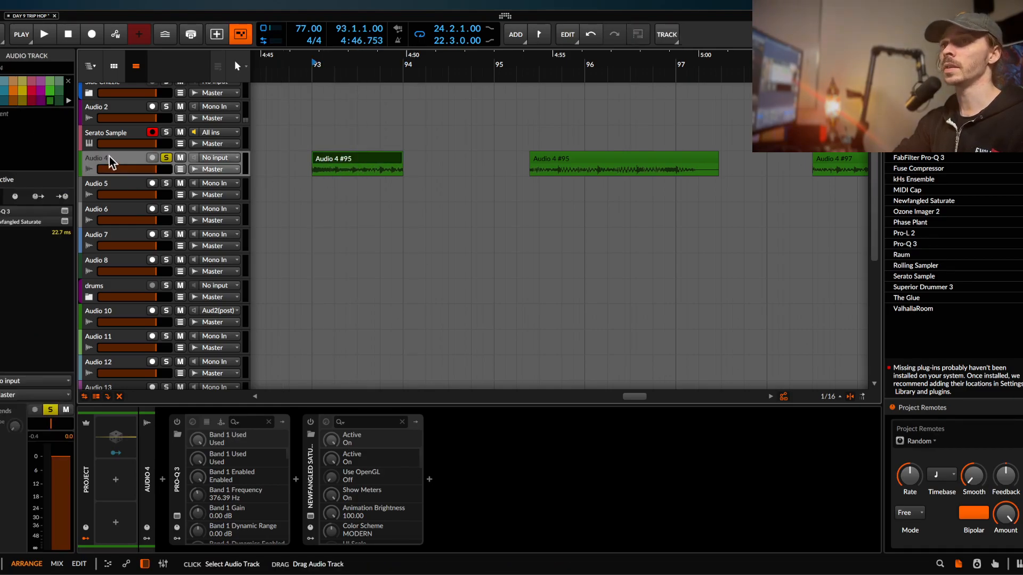
{"action": "left_click", "coordinate": [322, 158]}
{"action": "left_click", "coordinate": [51, 398]}
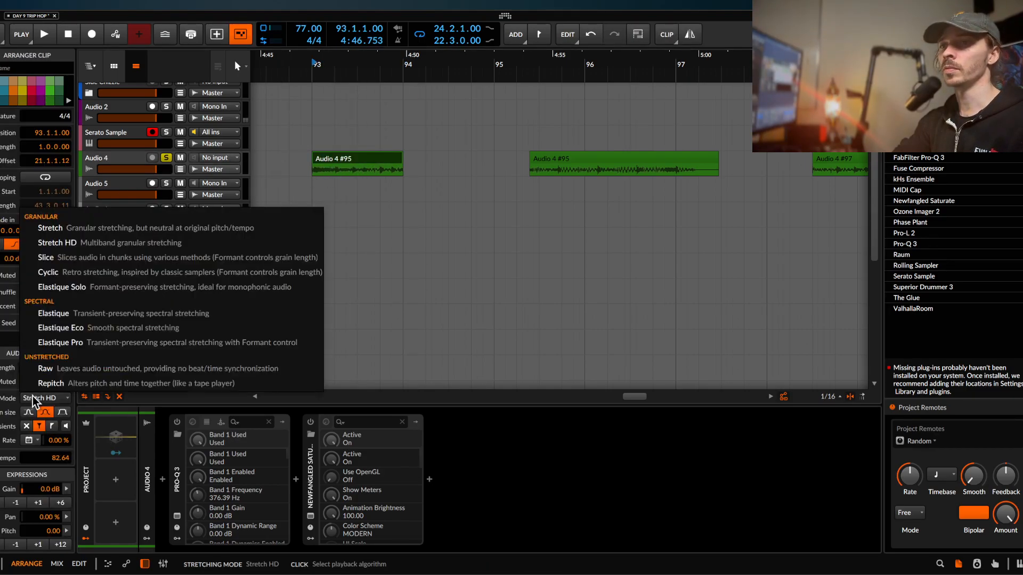
{"action": "left_click", "coordinate": [57, 388]}
- Audition the repitched clip from bar 93 and extend its end to a length of two bars
{"action": "left_click", "coordinate": [288, 163]}
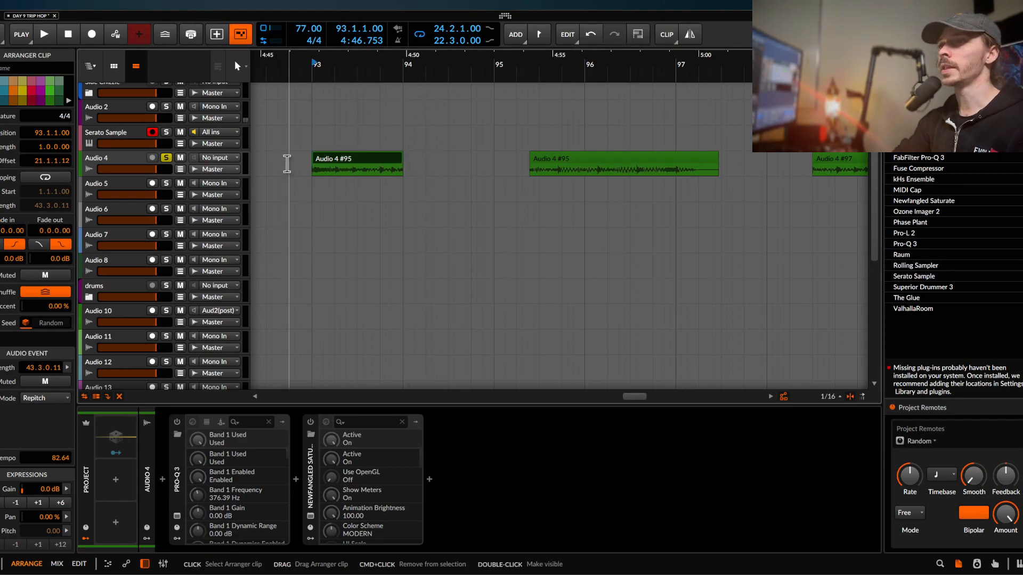
{"action": "key", "text": "space"}
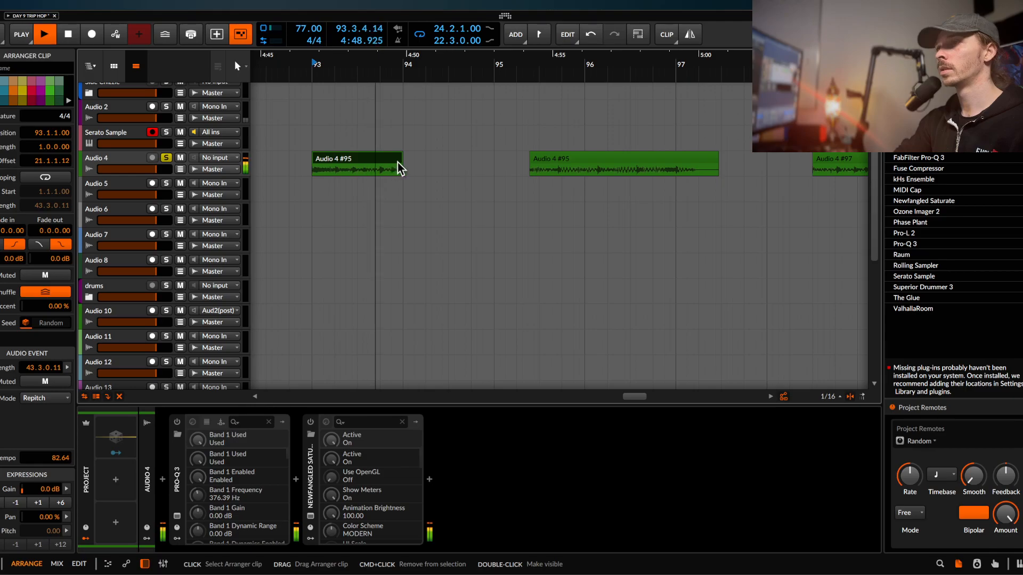
{"action": "key", "text": "space"}
{"action": "left_click_drag", "start_coordinate": [401, 159], "coordinate": [491, 158]}
- Double the two-bar clip's length to four bars by scaling its content and audition it from bar 93
{"action": "left_click", "coordinate": [479, 158]}
{"action": "key", "text": "alt+Up"}
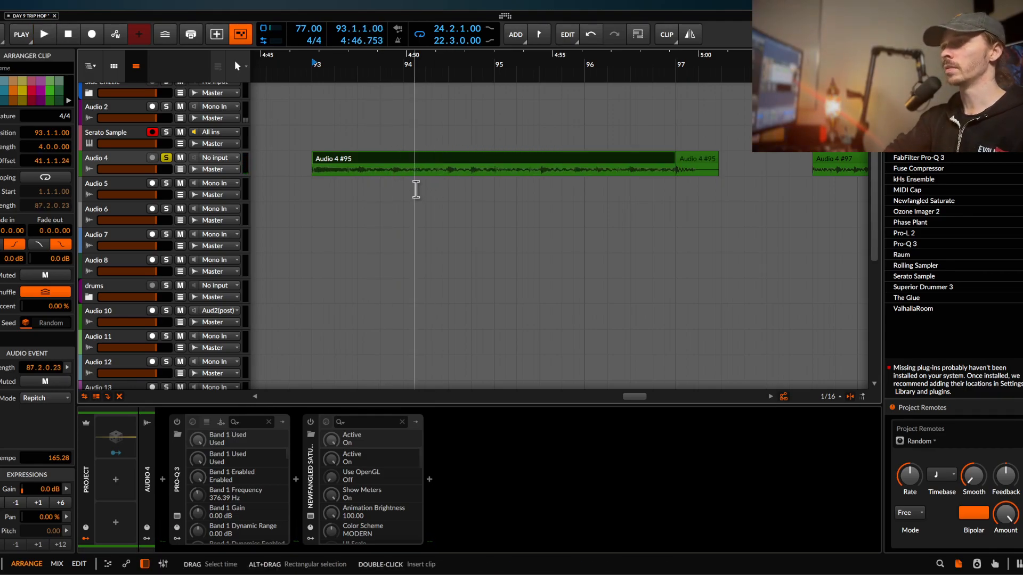
{"action": "scroll", "coordinate": [376, 158], "scroll_direction": "down", "scroll_amount": 4}
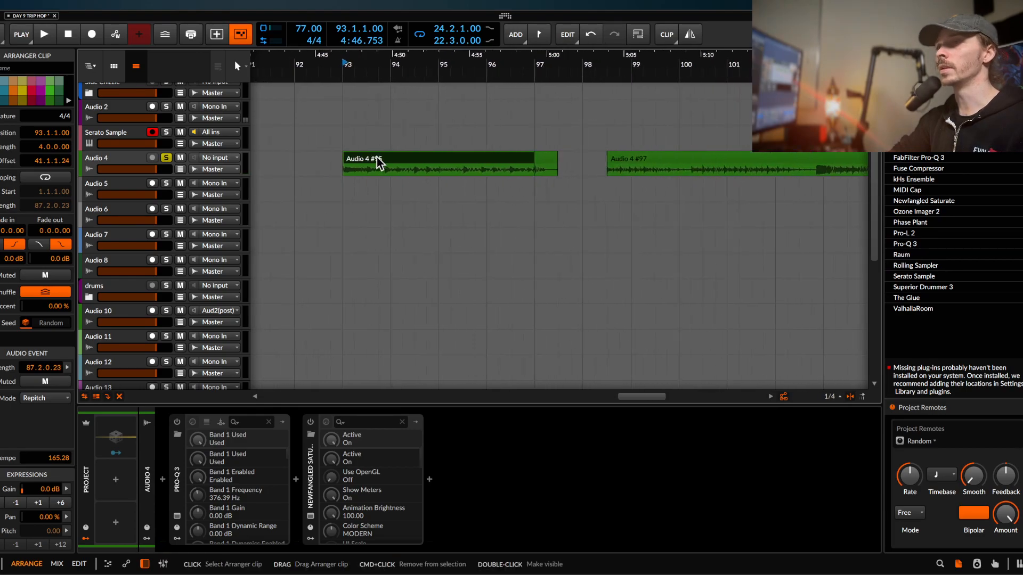
{"action": "key", "text": "space"}
{"action": "scroll", "coordinate": [376, 157], "scroll_direction": "up", "scroll_amount": 1}
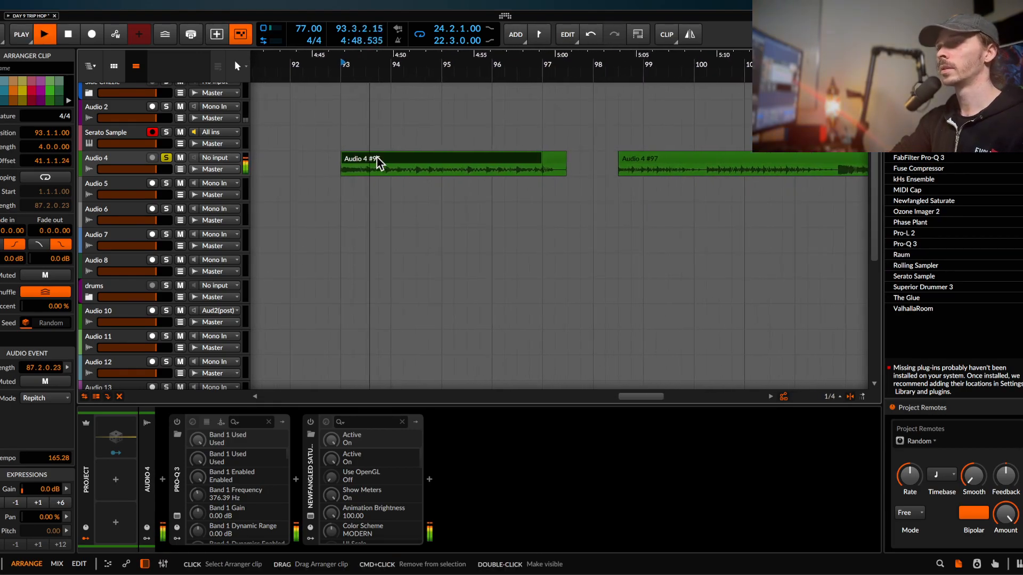
{"action": "key", "text": "space"}
- Scale the four-bar clip down to two bars and play it briefly from bar 93
{"action": "key", "text": "alt+Down"}
{"action": "key", "text": "space"}
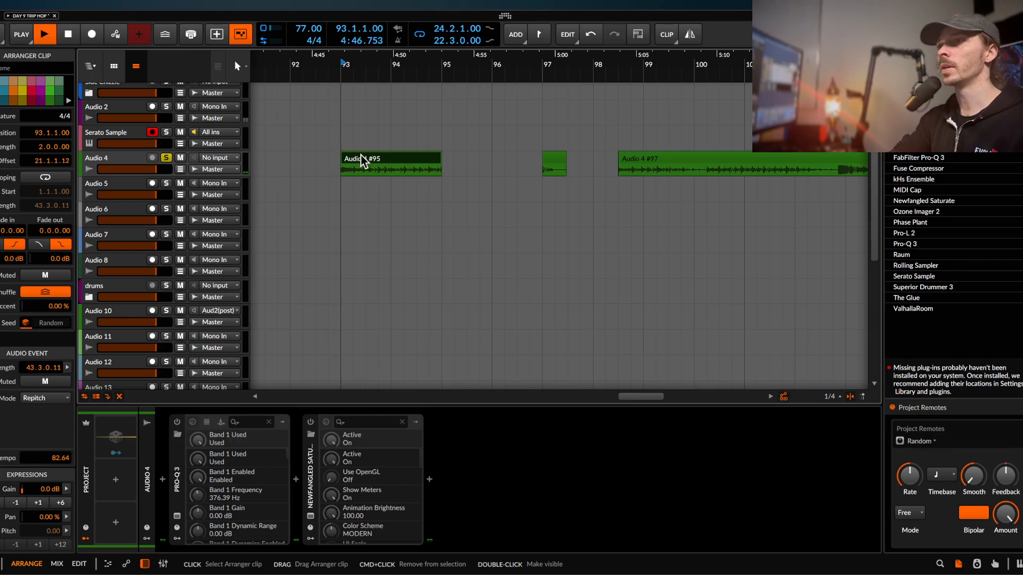
{"action": "key", "text": "space"}
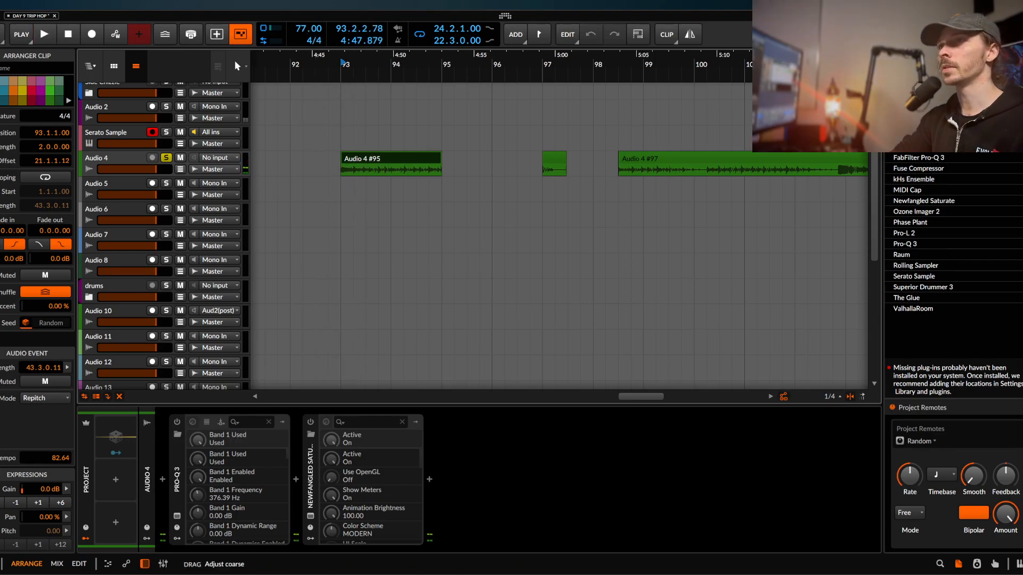
- Set the project tempo to 60 BPM and listen with the loop range set to the two-bar clip at bar 93
{"action": "left_click_drag", "start_coordinate": [306, 30], "coordinate": [306, 33]}
{"action": "key", "text": "space"}
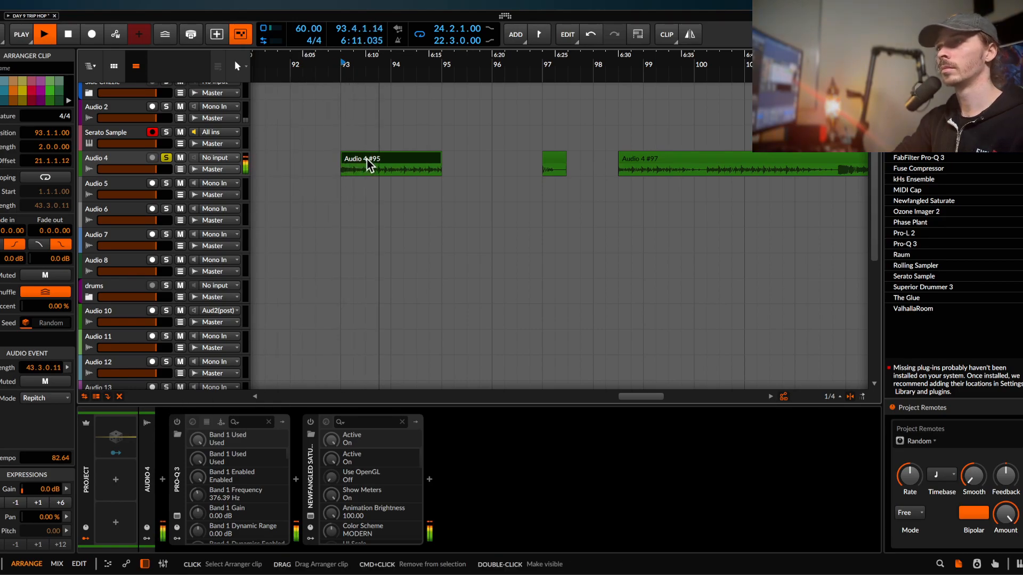
{"action": "key", "text": "ctrl+l"}
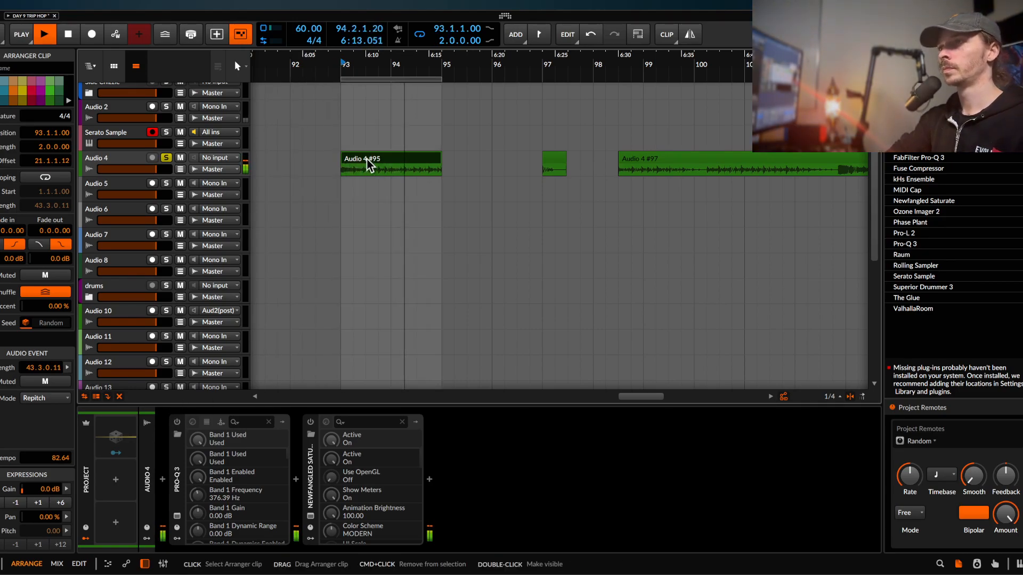
{"action": "scroll", "coordinate": [366, 159], "scroll_direction": "up", "scroll_amount": 3}
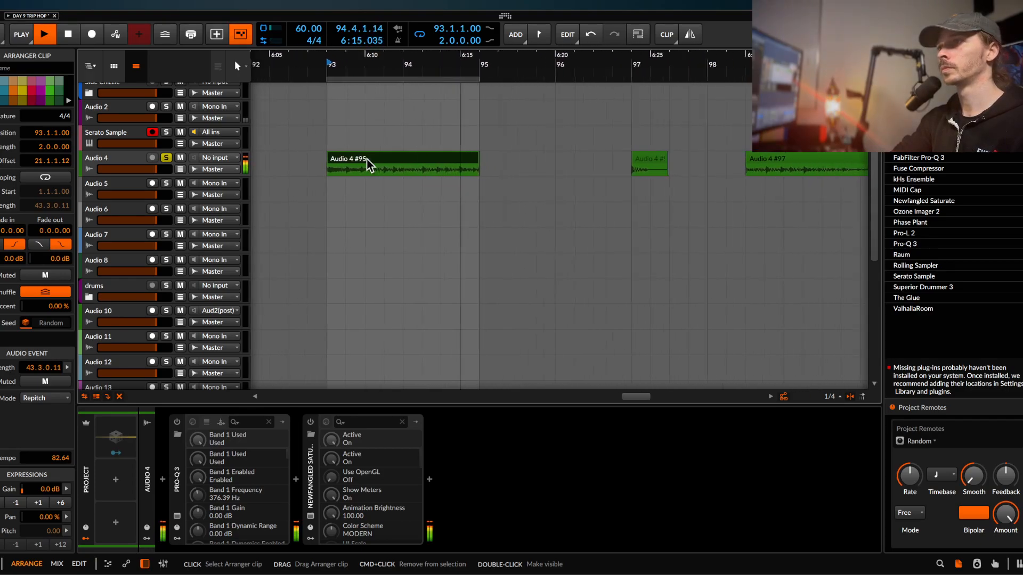
{"action": "key", "text": "space"}
- Add a short fade-out of 0.0.0.48 at the end of the two-bar clip
{"action": "scroll", "coordinate": [457, 144], "scroll_direction": "up", "scroll_amount": 5}
{"action": "scroll", "coordinate": [457, 144], "scroll_direction": "up", "scroll_amount": 3}
{"action": "left_click_drag", "start_coordinate": [411, 168], "coordinate": [394, 167]}
{"action": "scroll", "coordinate": [395, 166], "scroll_direction": "down", "scroll_amount": 5}
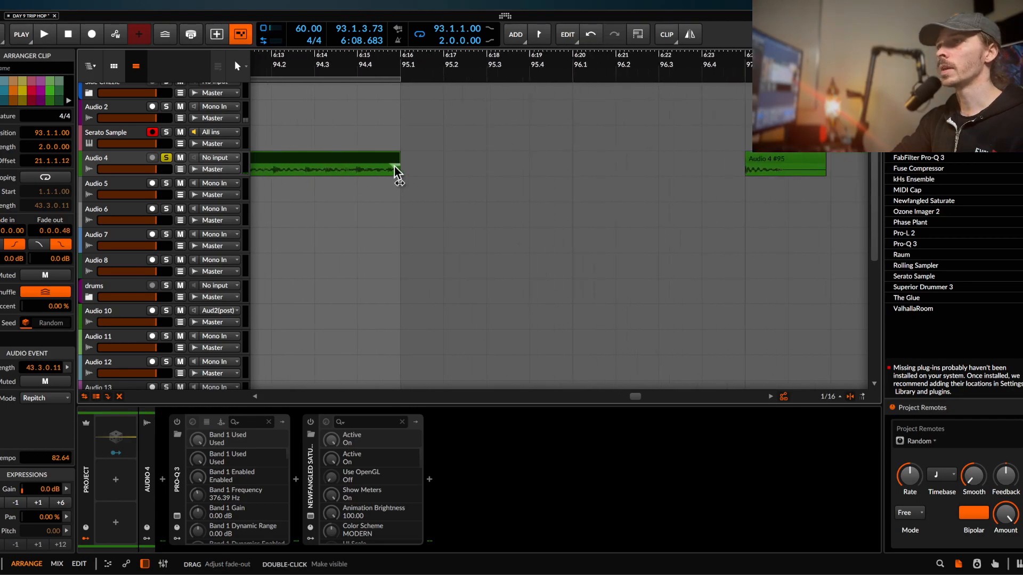
- Play the loop from 94.4.1 to check the clip's end at the loop point, and stop playback
{"action": "scroll", "coordinate": [356, 155], "scroll_direction": "down", "scroll_amount": 3}
{"action": "key", "text": "space"}
{"action": "left_click", "coordinate": [357, 172]}
{"action": "key", "text": "space"}
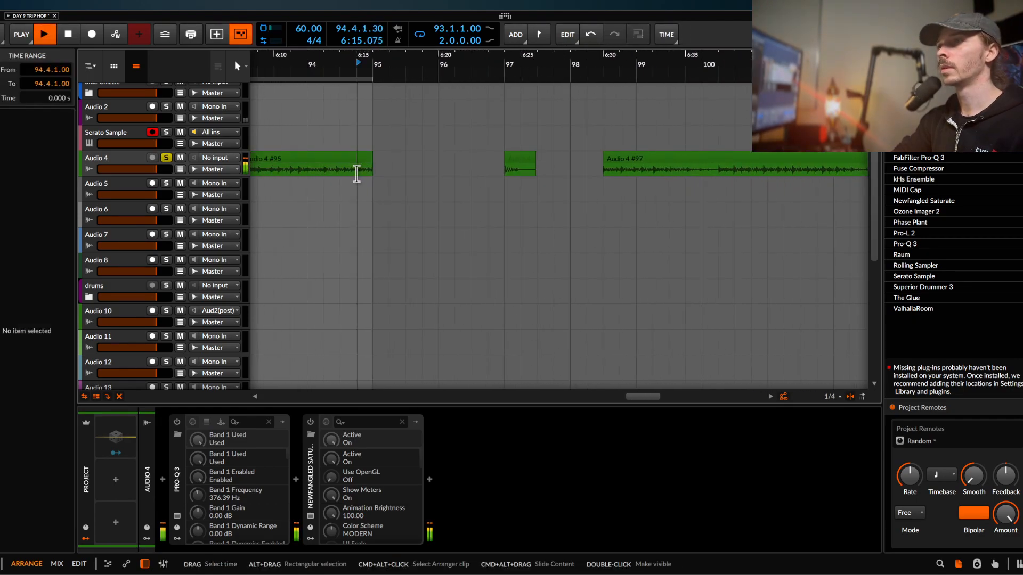
{"action": "scroll", "coordinate": [357, 172], "scroll_direction": "up", "scroll_amount": 10}
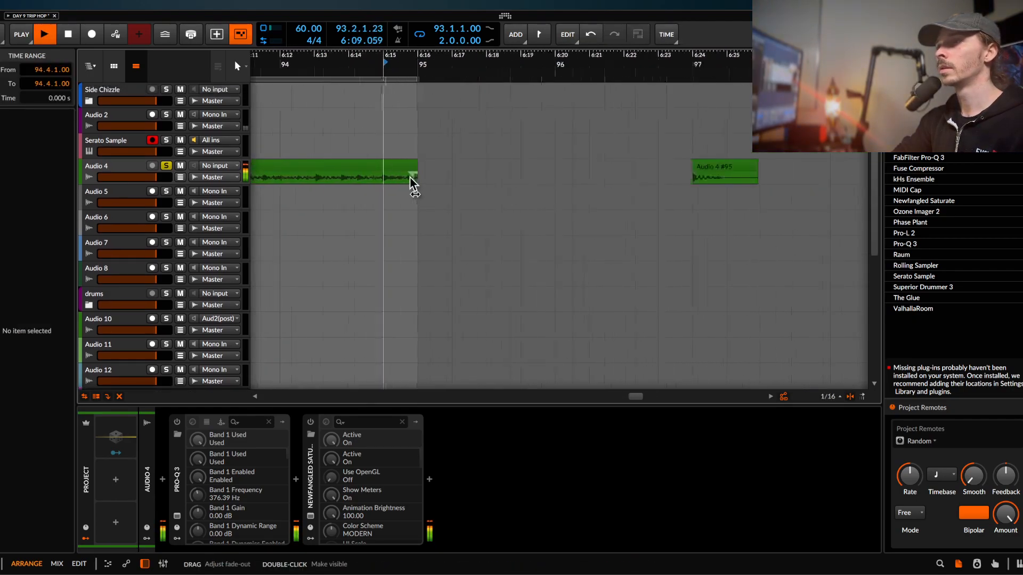
{"action": "scroll", "coordinate": [445, 170], "scroll_direction": "up", "scroll_amount": 5}
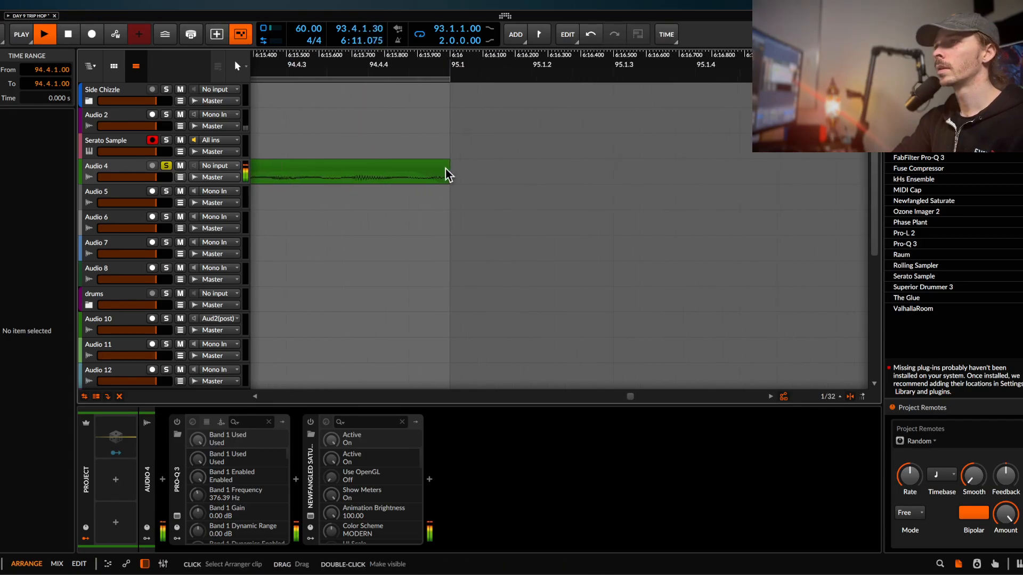
{"action": "key", "text": "space"}
- Stretch the clip's end slightly past 95.1 to a length of 2.0.0.17 and play the loop from bar 93
{"action": "left_click_drag", "start_coordinate": [450, 168], "coordinate": [475, 167]}
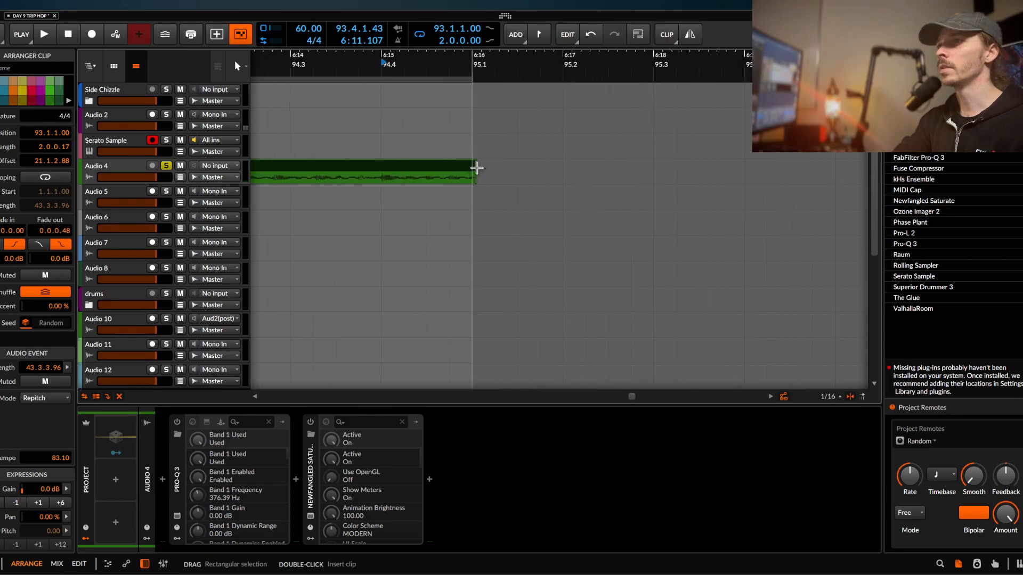
{"action": "scroll", "coordinate": [375, 165], "scroll_direction": "down", "scroll_amount": 5}
{"action": "scroll", "coordinate": [331, 168], "scroll_direction": "down", "scroll_amount": 3}
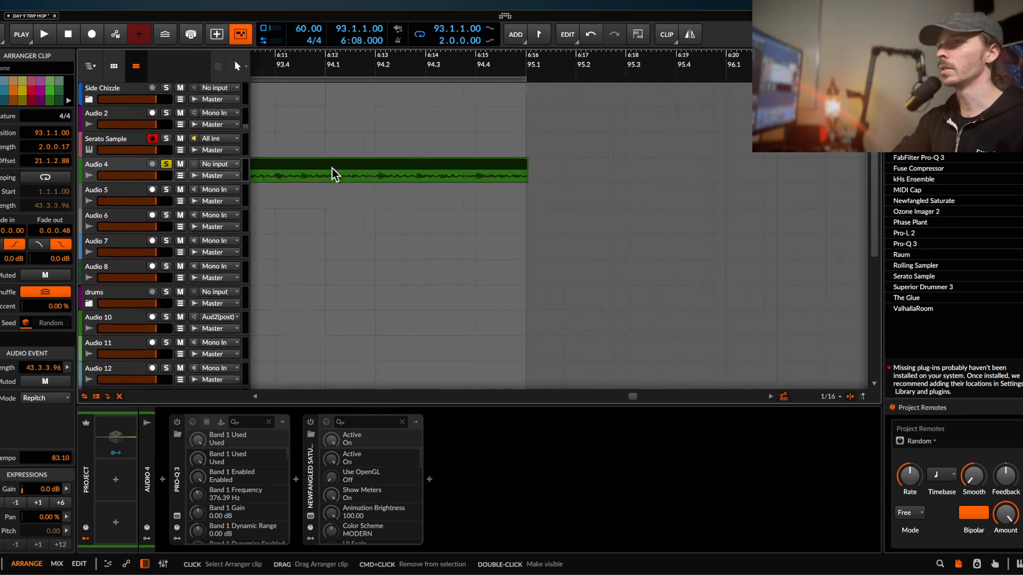
{"action": "key", "text": "space"}
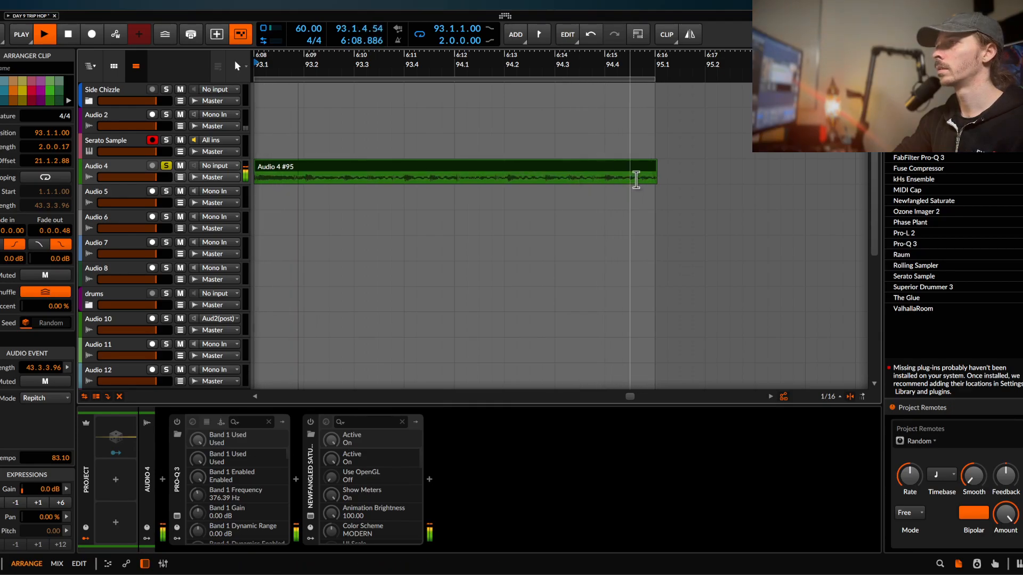
- Trim the clip's end to exactly two bars at 95.1, listen to the loop, and stop playback
{"action": "left_click_drag", "start_coordinate": [656, 170], "coordinate": [652, 169]}
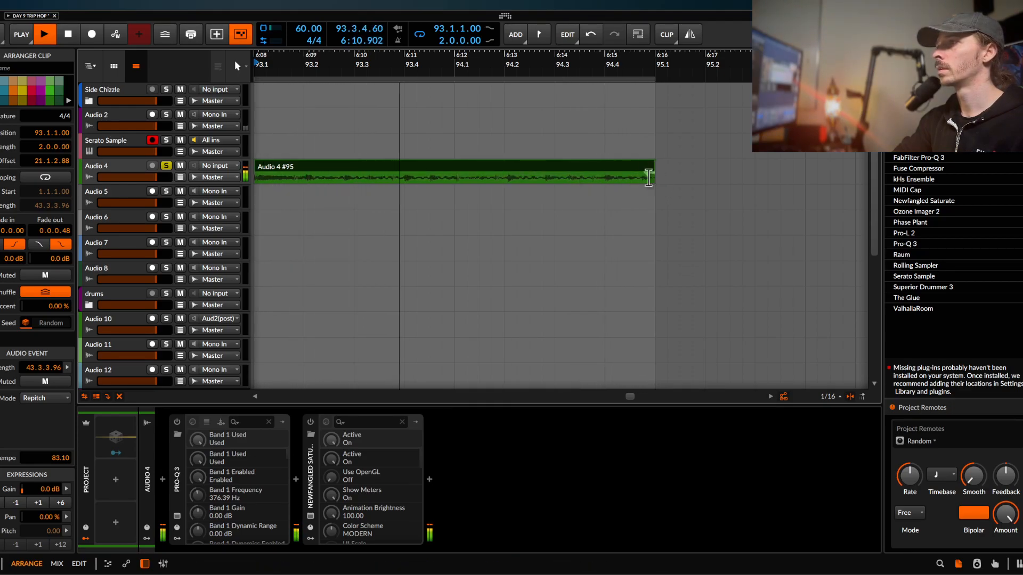
{"action": "scroll", "coordinate": [660, 178], "scroll_direction": "up", "scroll_amount": 3}
{"action": "scroll", "coordinate": [490, 195], "scroll_direction": "down", "scroll_amount": 3}
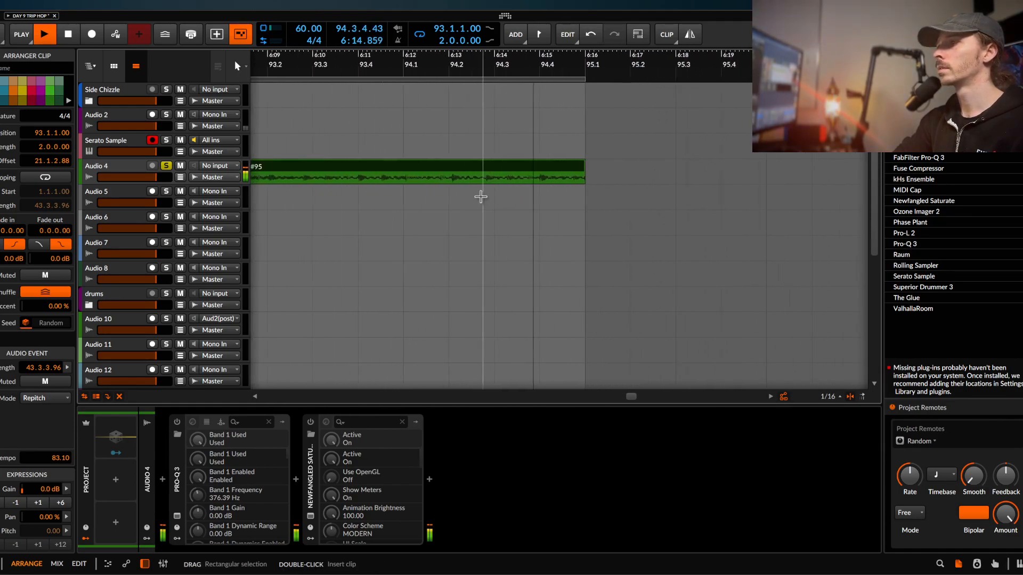
{"action": "key", "text": "space"}
- Select the Audio 6 track and open its Pro-Q 3 plug-in window
{"action": "left_click", "coordinate": [110, 168]}
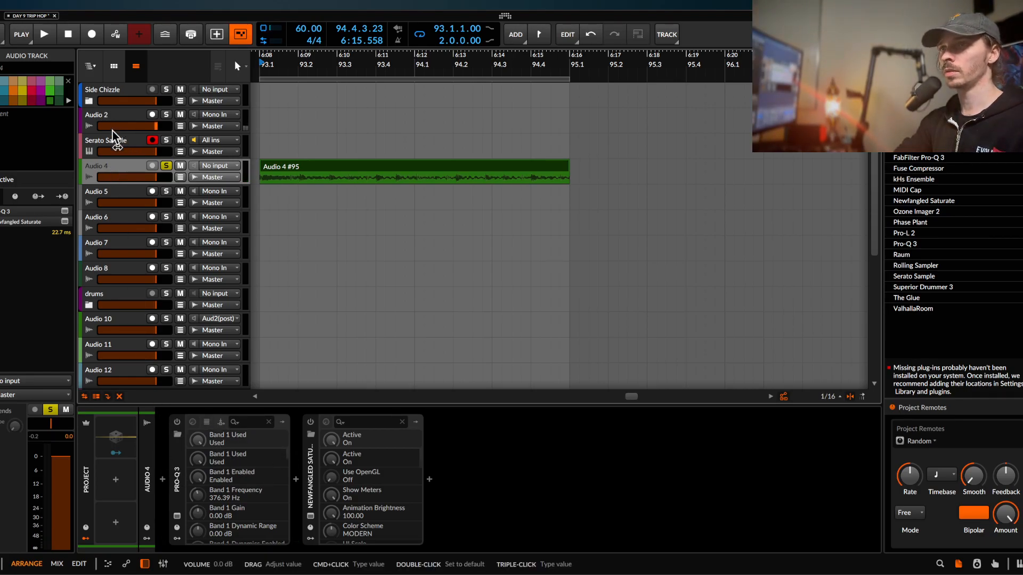
{"action": "scroll", "coordinate": [297, 198], "scroll_direction": "left", "scroll_amount": 8}
{"action": "scroll", "coordinate": [297, 199], "scroll_direction": "down", "scroll_amount": 5}
{"action": "scroll", "coordinate": [296, 198], "scroll_direction": "down", "scroll_amount": 1}
{"action": "scroll", "coordinate": [297, 199], "scroll_direction": "up", "scroll_amount": 1}
{"action": "left_click", "coordinate": [140, 211]}
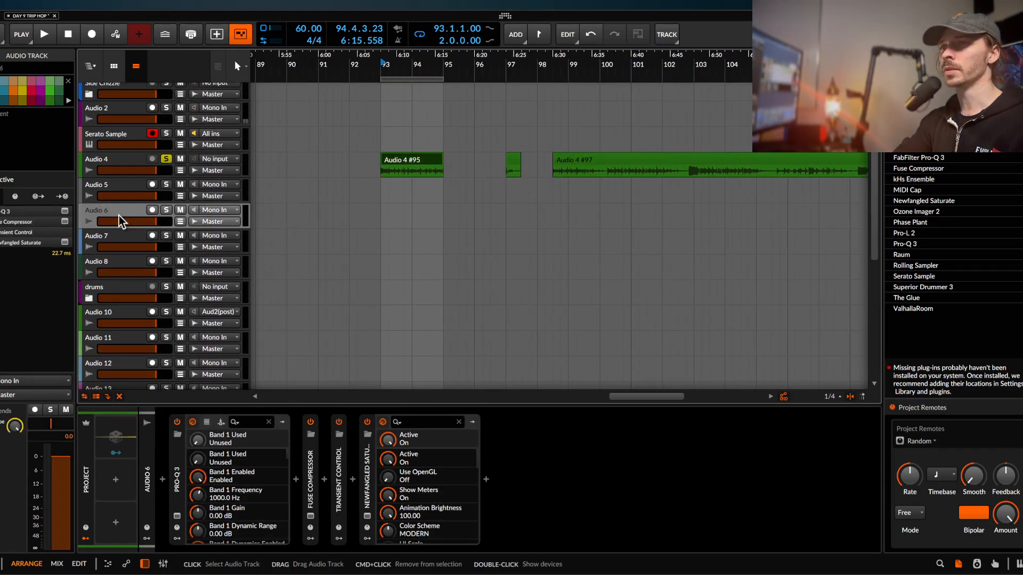
{"action": "left_click", "coordinate": [177, 516]}
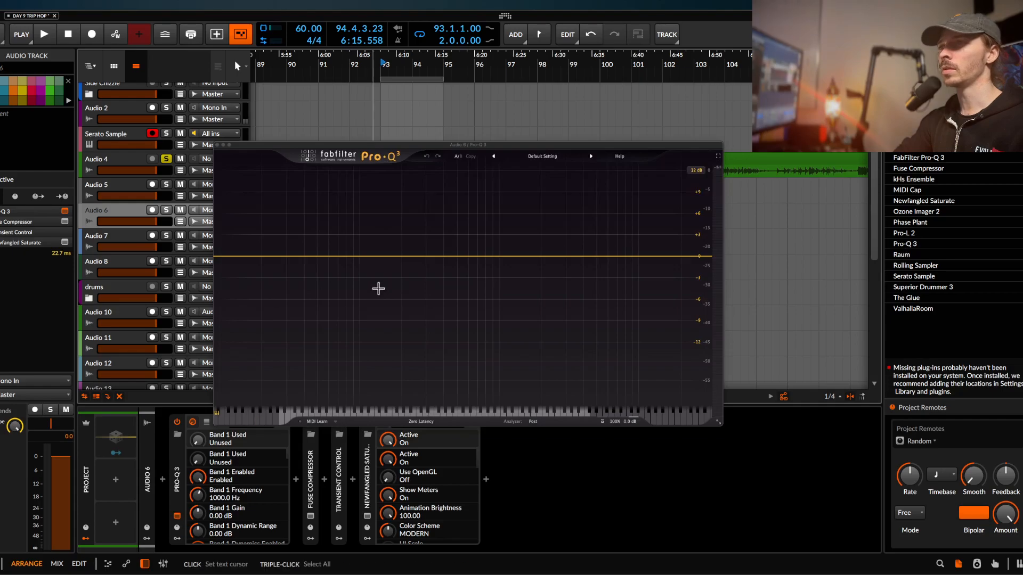
- Copy the Fuse Compressor, Transient Control and Newfangled Saturate effects from Audio 6 and paste them at the end of Audio 4's chain
{"action": "left_click", "coordinate": [173, 514]}
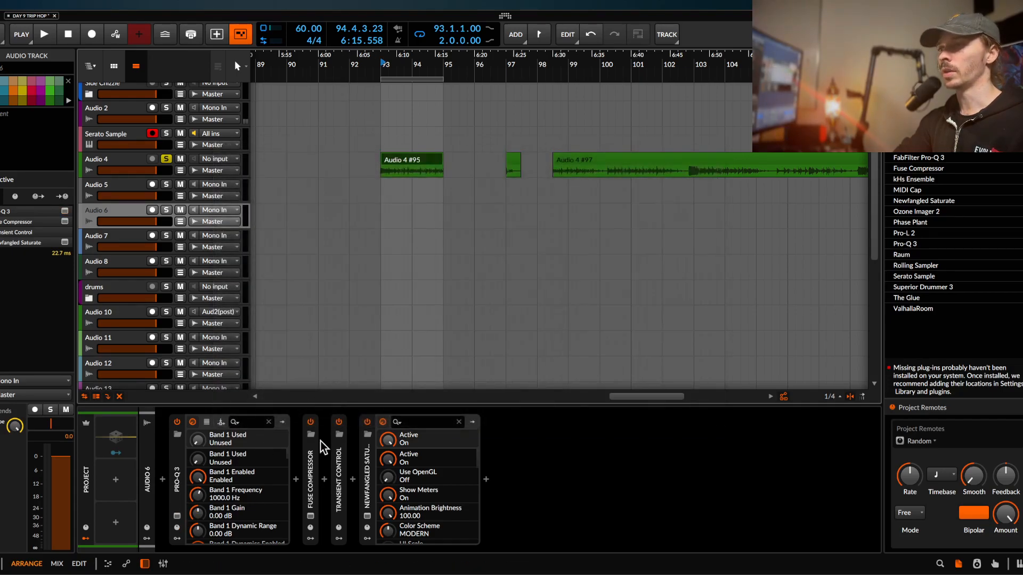
{"action": "left_click", "coordinate": [324, 467]}
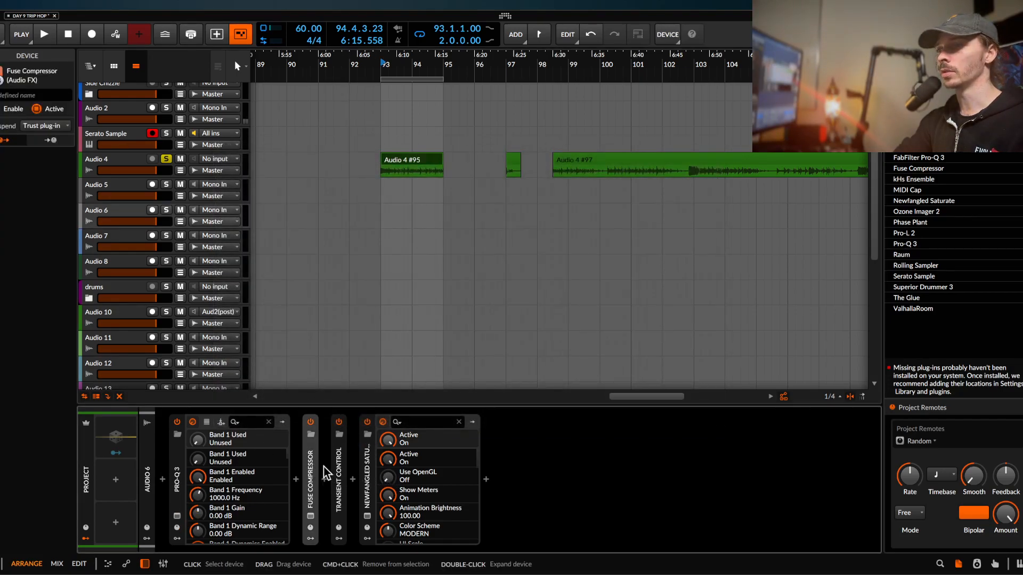
{"action": "left_click", "coordinate": [368, 492], "text": "shift"}
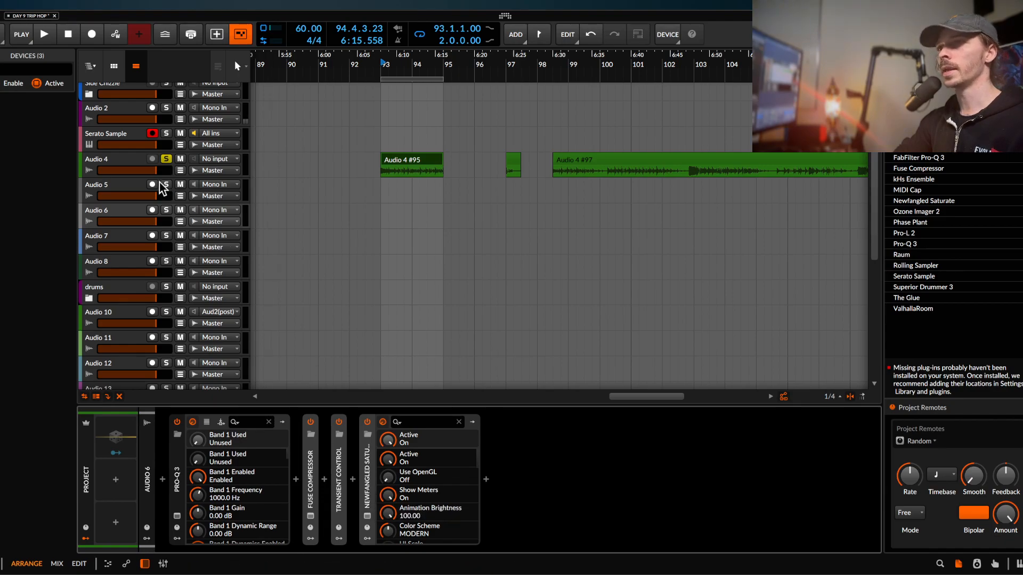
{"action": "left_click", "coordinate": [146, 166]}
{"action": "left_click", "coordinate": [318, 468]}
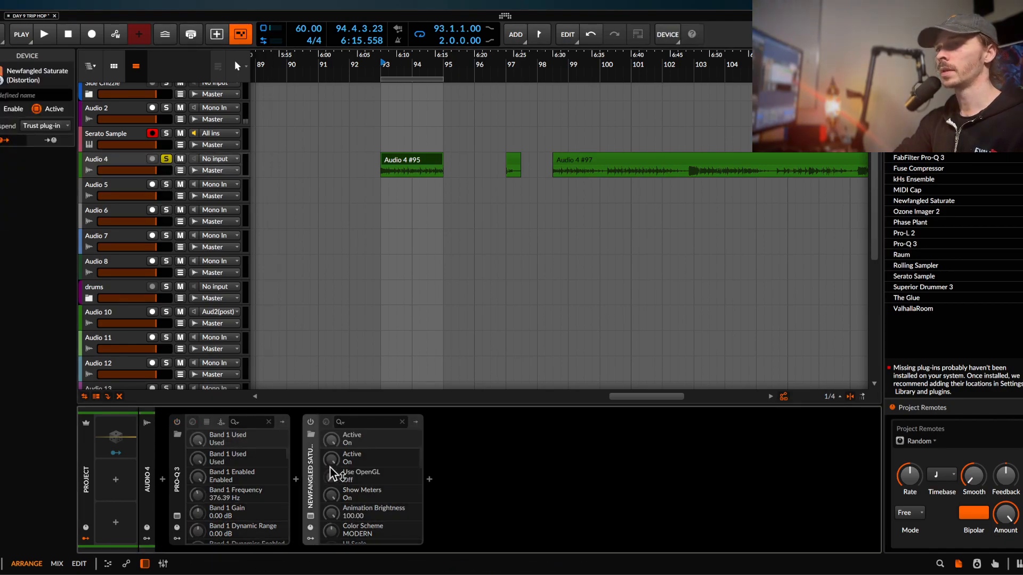
{"action": "key", "text": "super+v"}
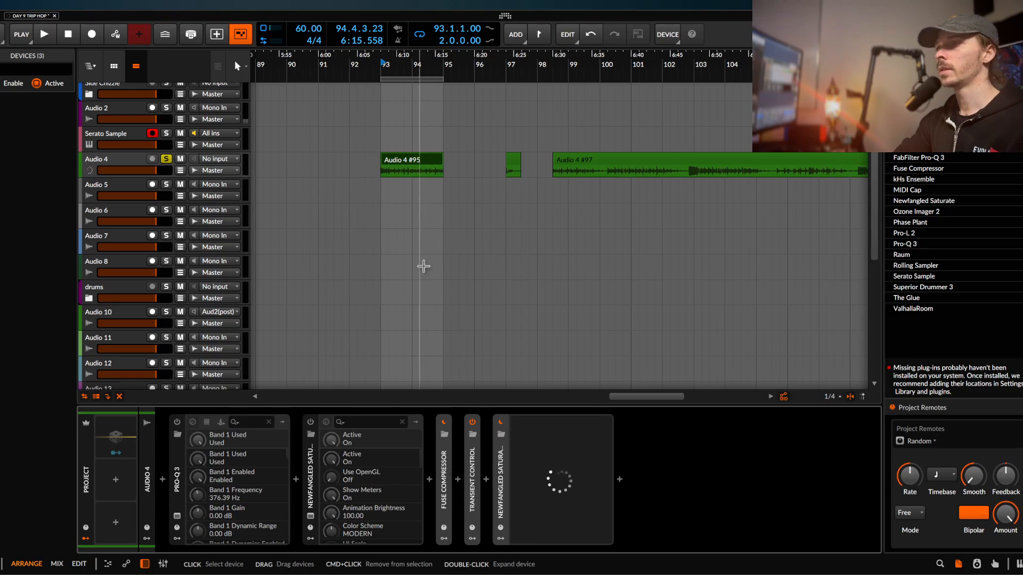
- Audition the Audio 4 loop at bar 93 through the pasted effects and inspect the Fuse Compressor's settings
{"action": "left_click", "coordinate": [395, 166]}
{"action": "scroll", "coordinate": [396, 165], "scroll_direction": "up", "scroll_amount": 3}
{"action": "scroll", "coordinate": [397, 165], "scroll_direction": "up", "scroll_amount": 1}
{"action": "key", "text": "space"}
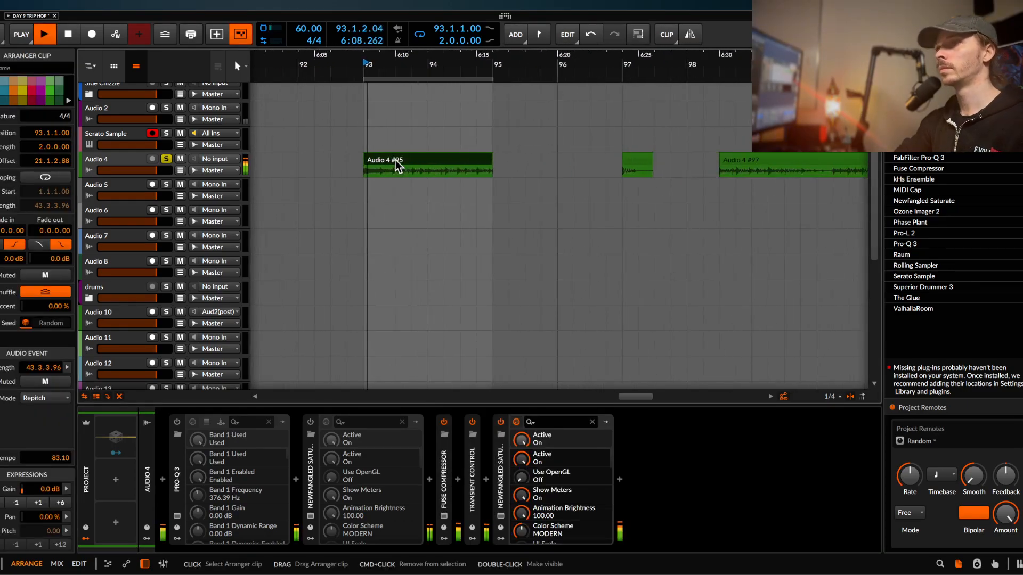
{"action": "left_click", "coordinate": [444, 517]}
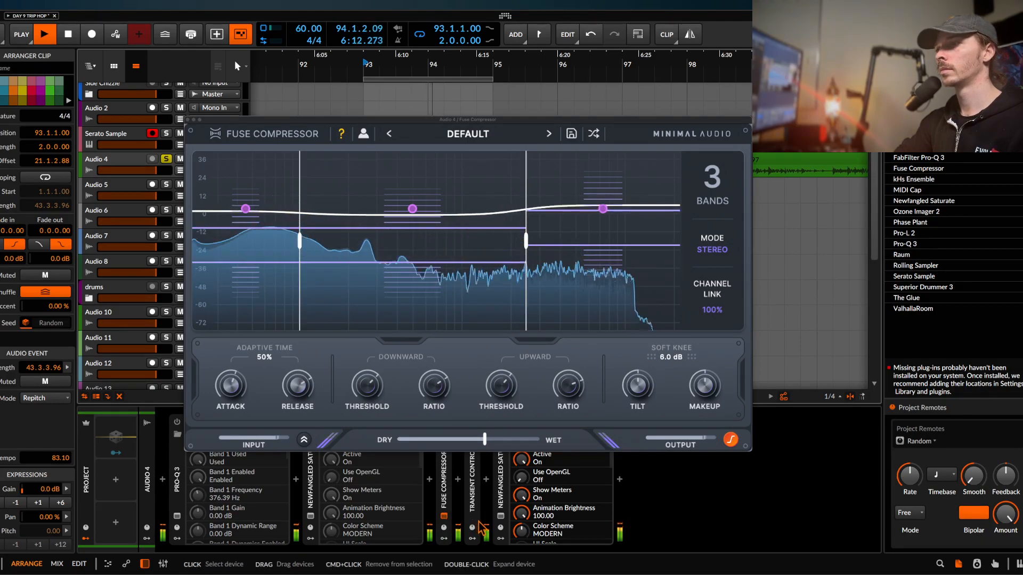
{"action": "left_click", "coordinate": [188, 120]}
{"action": "key", "text": "space"}
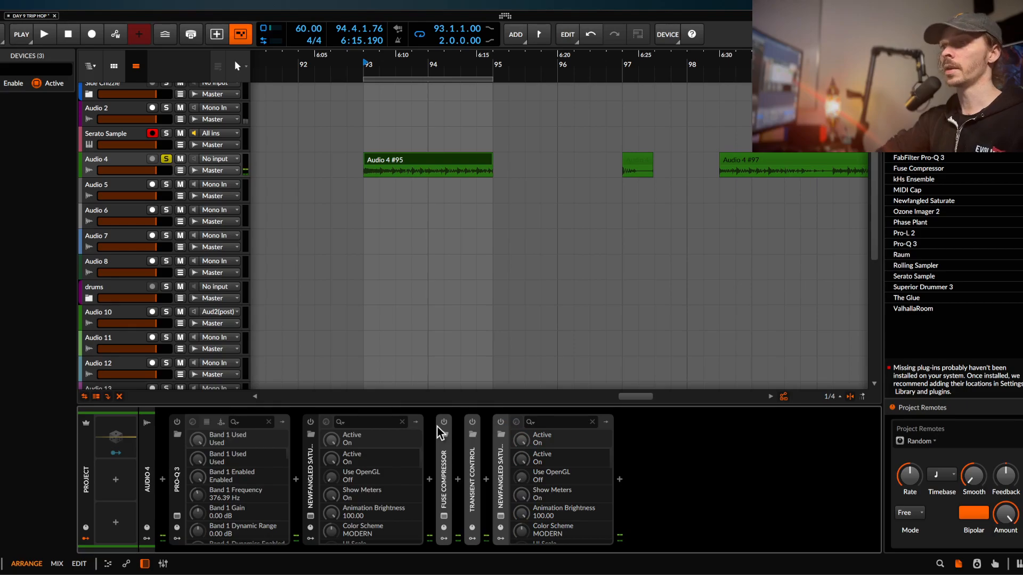
{"action": "key", "text": "space"}
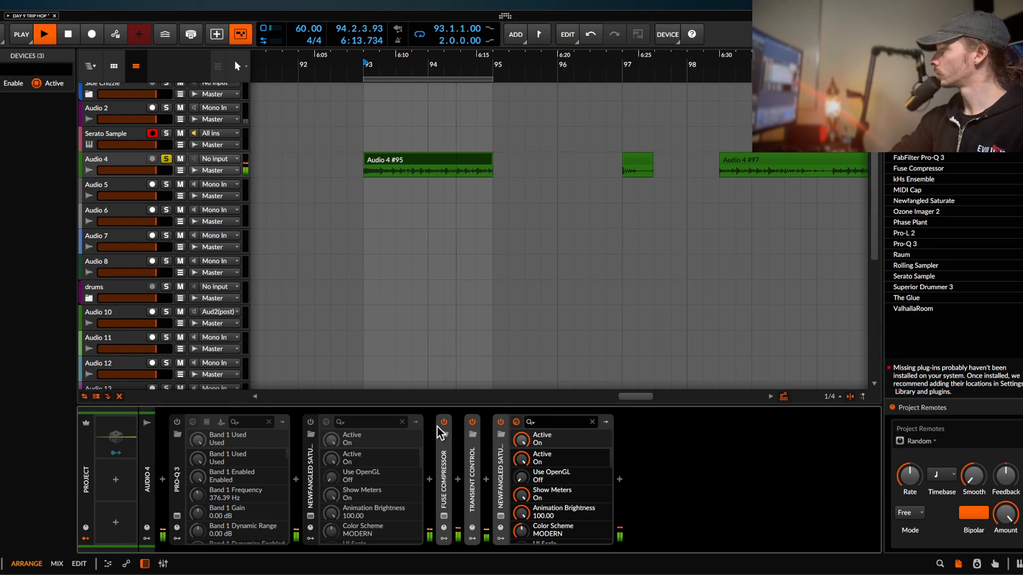
- Look over the whole arrangement, examine the clips starting at bar 29, and place the play position at 29.2.1
{"action": "scroll", "coordinate": [489, 310], "scroll_direction": "down", "scroll_amount": 3}
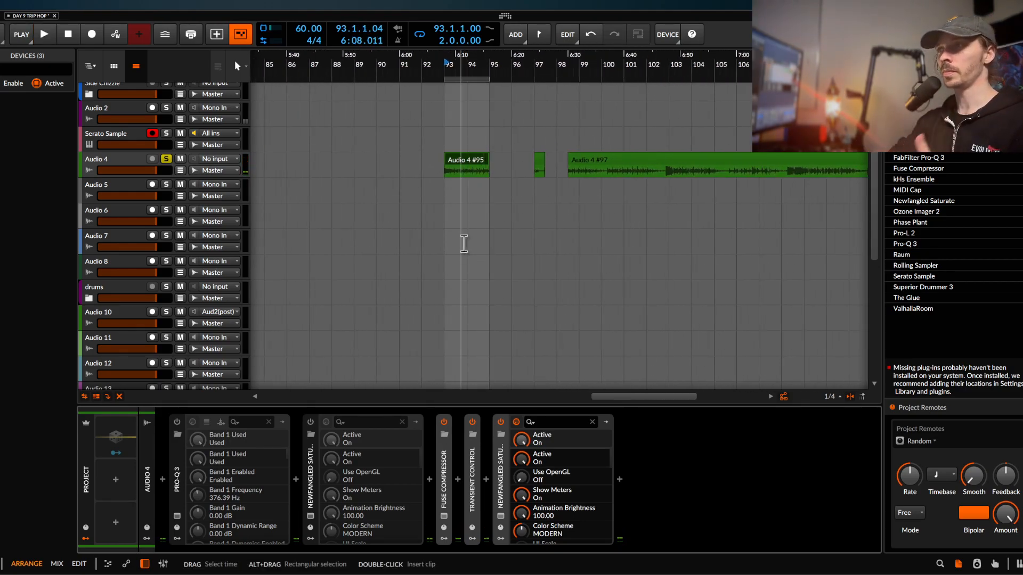
{"action": "scroll", "coordinate": [464, 243], "scroll_direction": "left", "scroll_amount": 3}
{"action": "scroll", "coordinate": [463, 244], "scroll_direction": "down", "scroll_amount": 3}
{"action": "scroll", "coordinate": [464, 244], "scroll_direction": "left", "scroll_amount": 5}
{"action": "scroll", "coordinate": [455, 249], "scroll_direction": "up", "scroll_amount": 1}
{"action": "scroll", "coordinate": [455, 250], "scroll_direction": "left", "scroll_amount": 1}
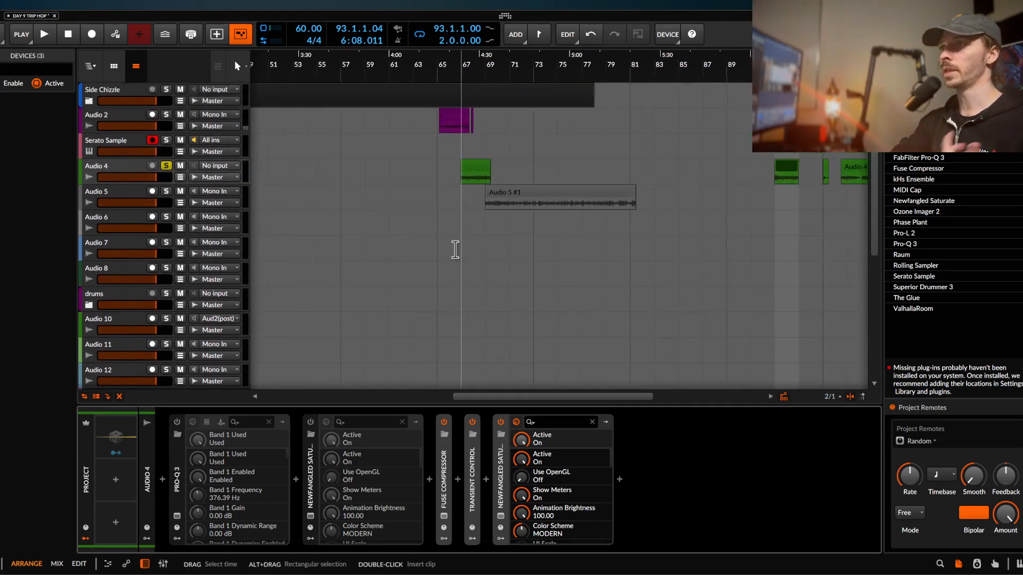
{"action": "scroll", "coordinate": [455, 249], "scroll_direction": "down", "scroll_amount": 5}
{"action": "scroll", "coordinate": [455, 250], "scroll_direction": "right", "scroll_amount": 5}
{"action": "scroll", "coordinate": [455, 250], "scroll_direction": "down", "scroll_amount": 3}
{"action": "scroll", "coordinate": [456, 250], "scroll_direction": "up", "scroll_amount": 5}
{"action": "scroll", "coordinate": [456, 249], "scroll_direction": "up", "scroll_amount": 1}
{"action": "scroll", "coordinate": [456, 250], "scroll_direction": "left", "scroll_amount": 7}
{"action": "scroll", "coordinate": [457, 258], "scroll_direction": "down", "scroll_amount": 1}
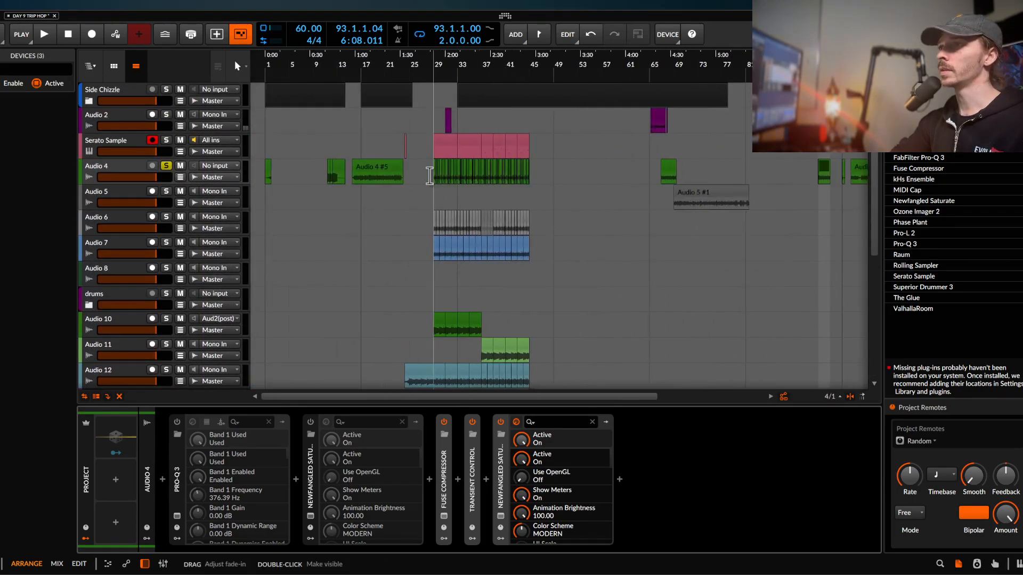
{"action": "scroll", "coordinate": [432, 191], "scroll_direction": "up", "scroll_amount": 5}
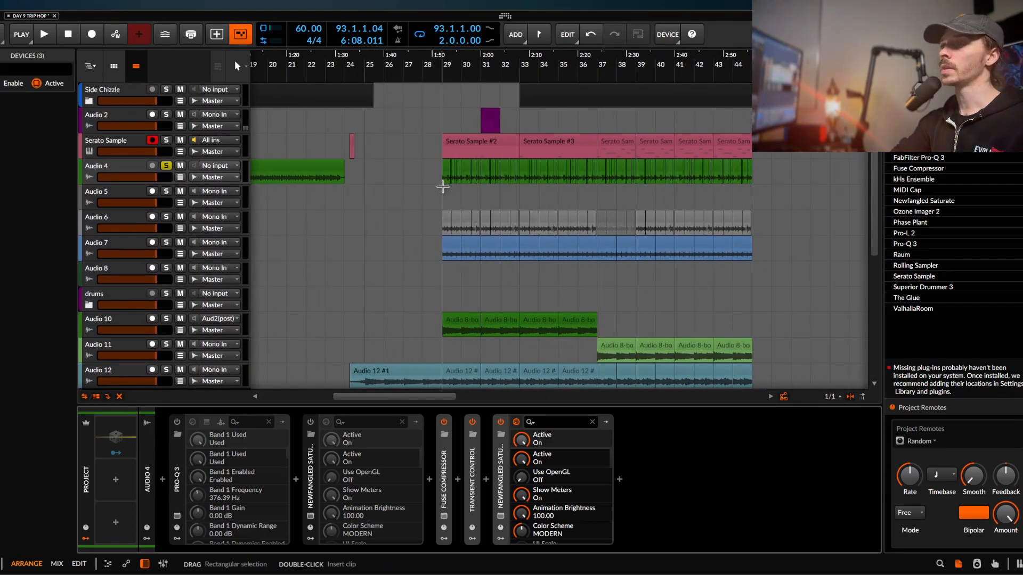
{"action": "scroll", "coordinate": [442, 186], "scroll_direction": "up", "scroll_amount": 2}
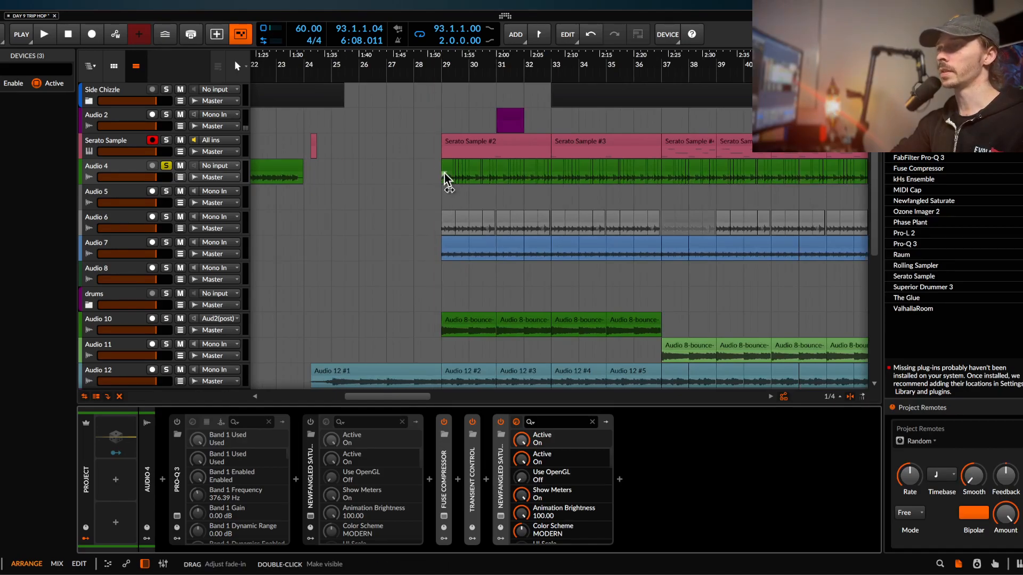
{"action": "scroll", "coordinate": [444, 175], "scroll_direction": "up", "scroll_amount": 10}
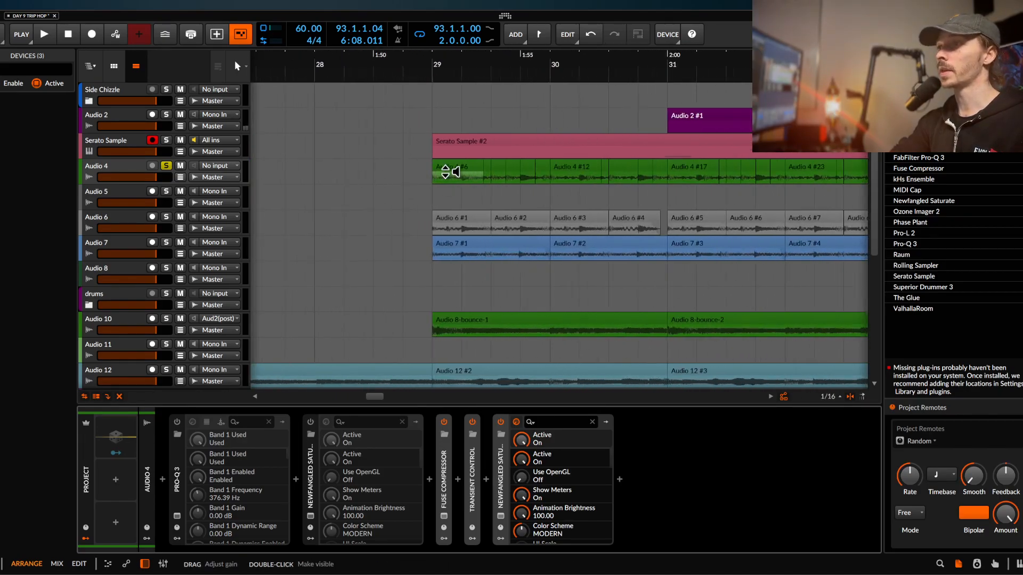
{"action": "left_click", "coordinate": [477, 185]}
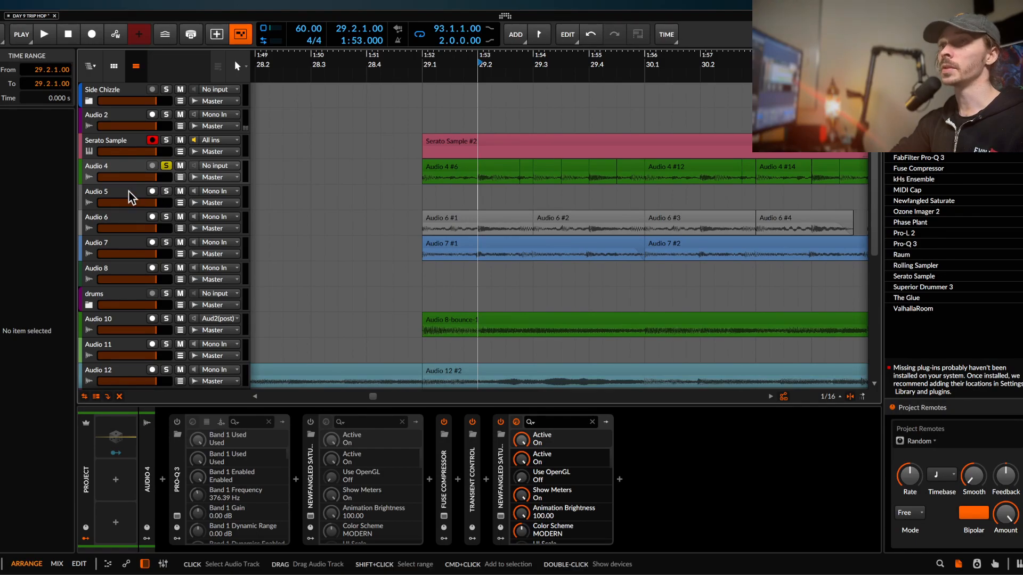
- Undo the pasting of the three effects on Audio 4 and select that track
{"action": "key", "text": "super+z"}
{"action": "key", "text": "super+z"}
{"action": "scroll", "coordinate": [353, 142], "scroll_direction": "down", "scroll_amount": 8}
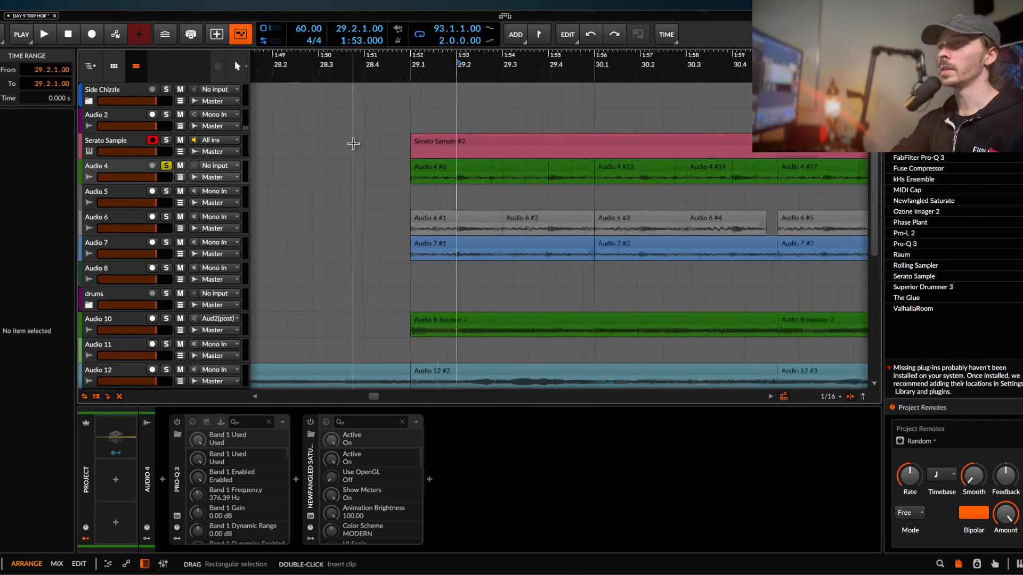
{"action": "left_click", "coordinate": [116, 164]}
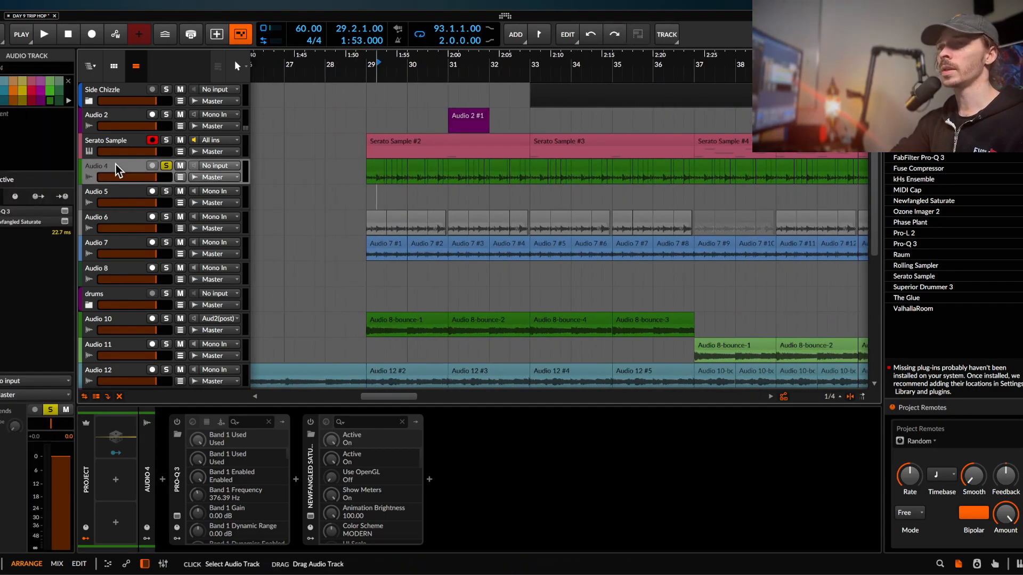
- Undo the tempo and loop-range changes, and put Transient Control ahead of Analog Heat +FX on the Audio 2 track
{"action": "left_click", "coordinate": [114, 142]}
{"action": "left_click", "coordinate": [113, 128]}
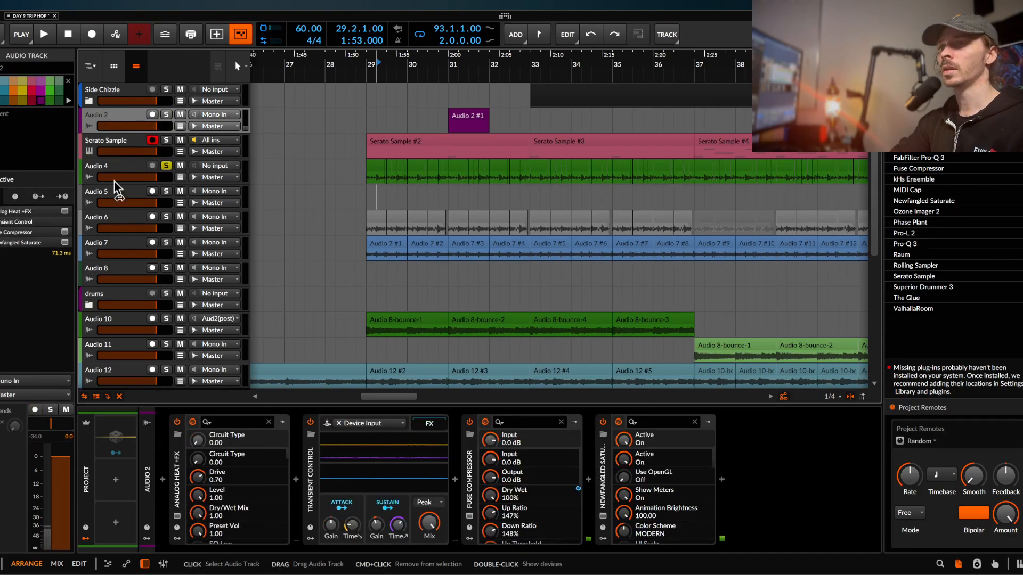
{"action": "key", "text": "super+z"}
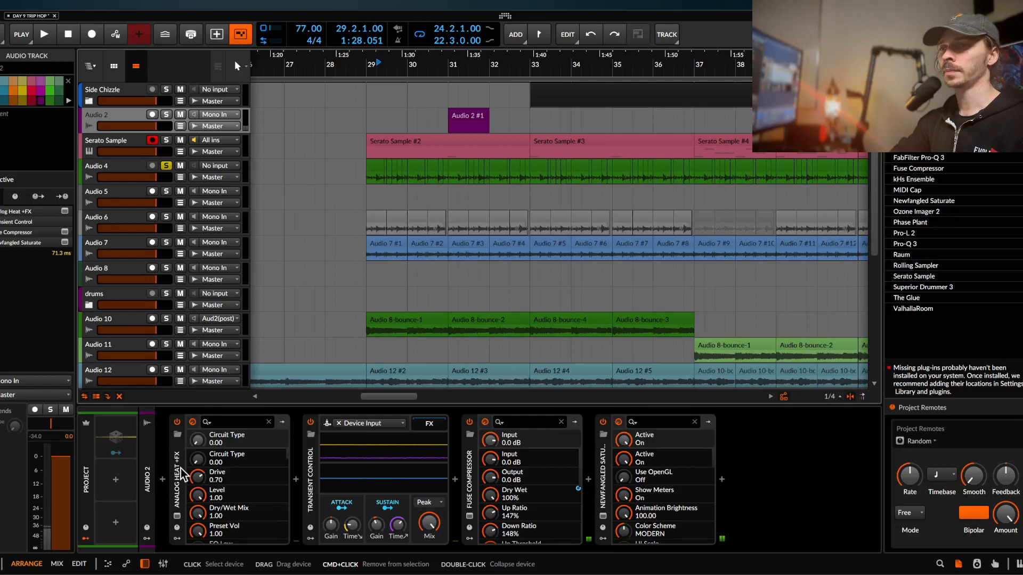
{"action": "key", "text": "super+z"}
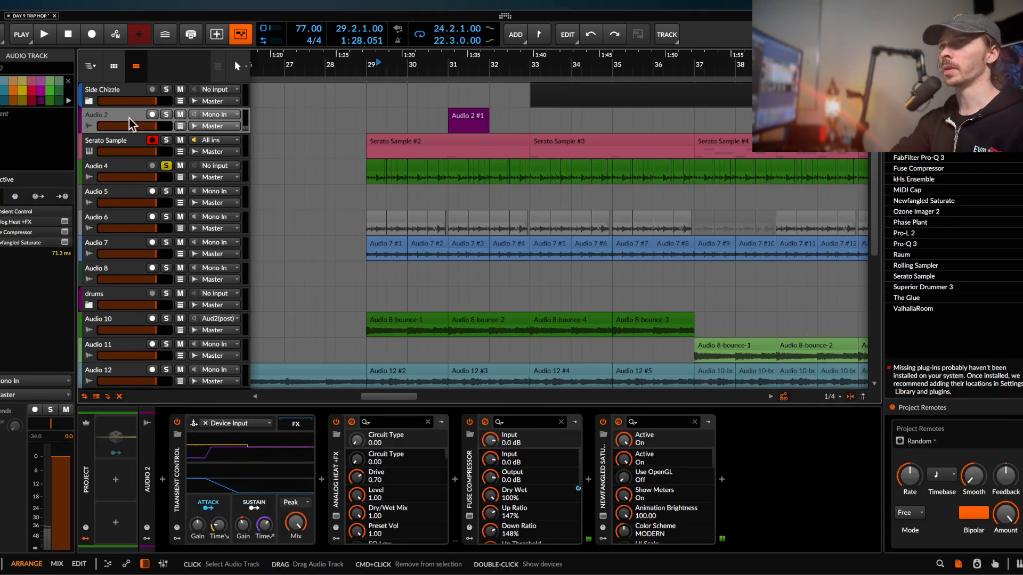
- Set the Audio 2 track's input to No input and unsolo the Audio 4 track
{"action": "left_click", "coordinate": [213, 114]}
{"action": "left_click", "coordinate": [266, 66]}
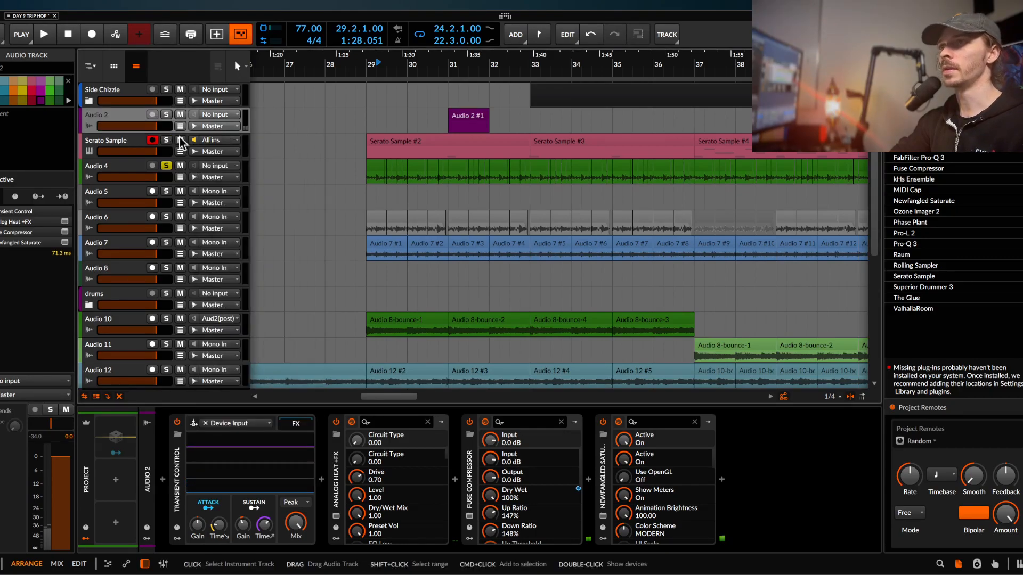
{"action": "left_click", "coordinate": [166, 167]}
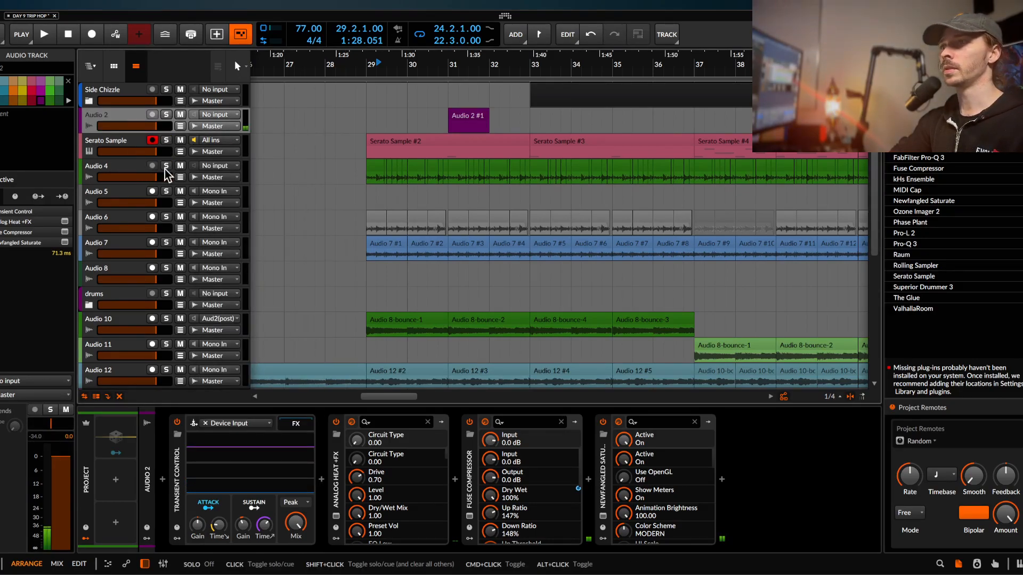
- Solo the Audio 6 track, listen to its first clip from bar 29, and stop playback
{"action": "left_click", "coordinate": [164, 213]}
{"action": "left_click", "coordinate": [375, 220]}
{"action": "scroll", "coordinate": [375, 220], "scroll_direction": "up", "scroll_amount": 5}
{"action": "key", "text": "space"}
{"action": "left_click", "coordinate": [169, 215]}
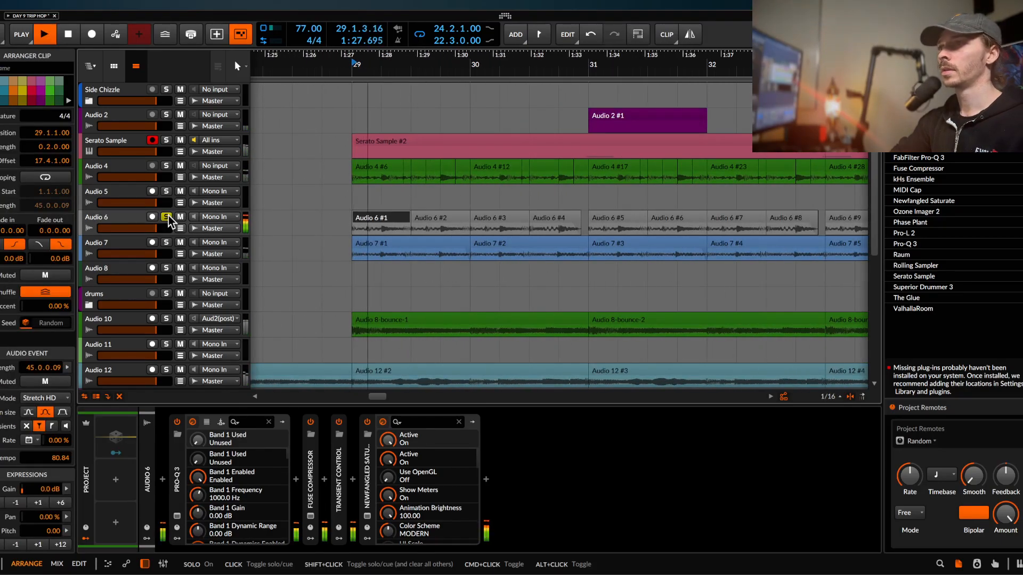
{"action": "key", "text": "space"}
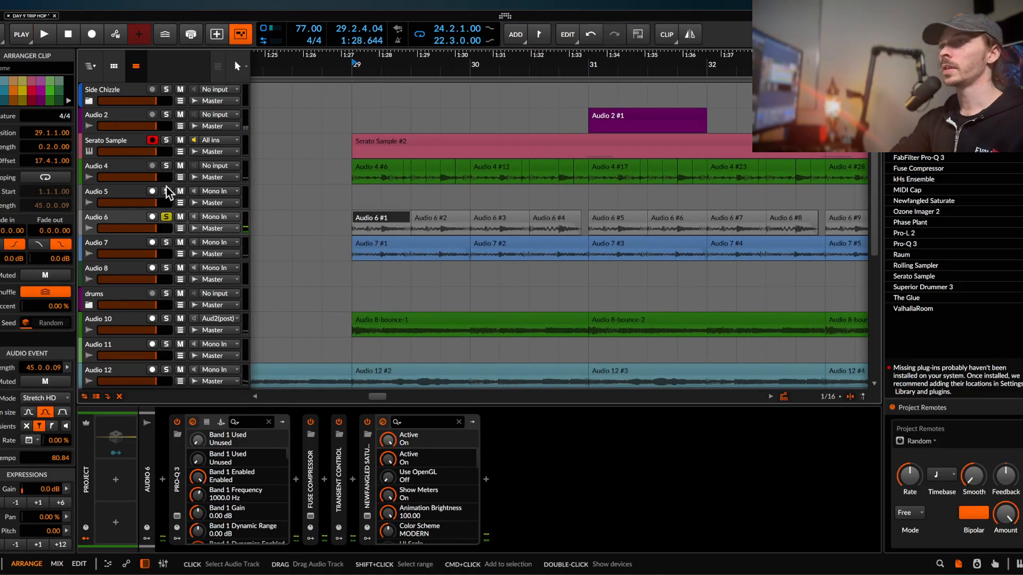
- Solo Audio 4 and Audio 7 alongside Audio 6, listen from 29.2.1, unsolo both again, and stop playback
{"action": "left_click", "coordinate": [165, 166]}
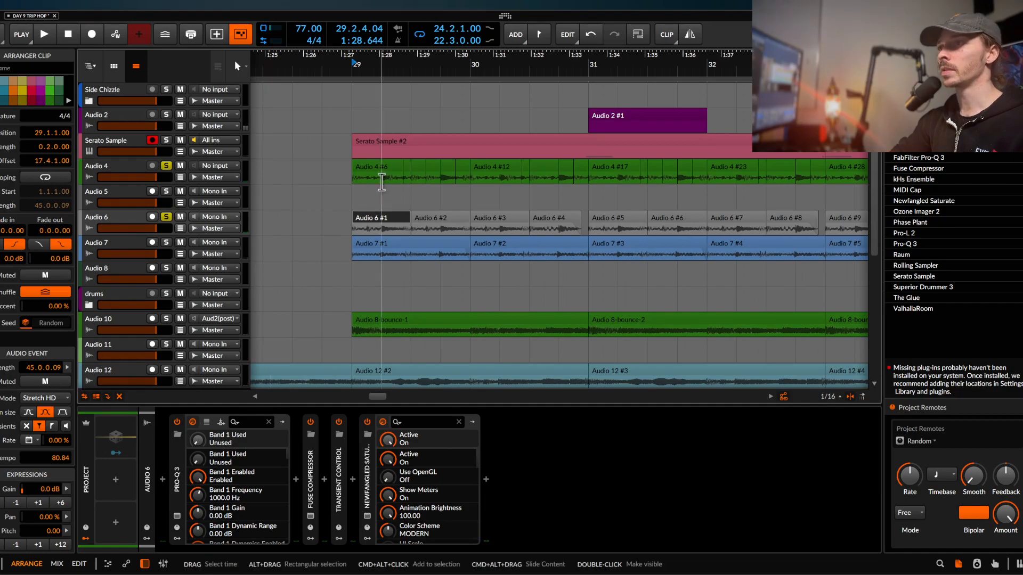
{"action": "left_click", "coordinate": [357, 201]}
{"action": "left_click", "coordinate": [165, 244]}
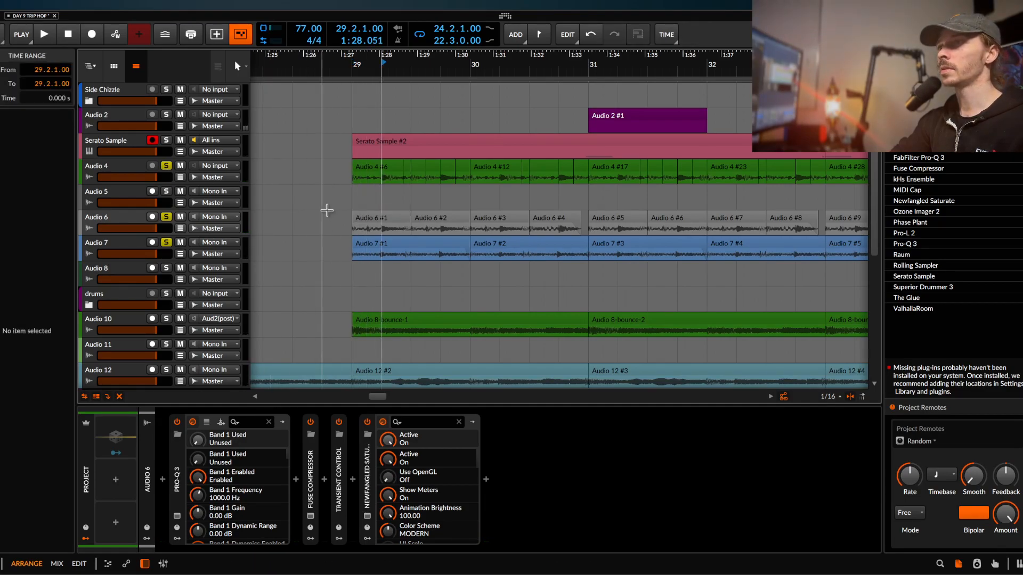
{"action": "key", "text": "space"}
{"action": "left_click", "coordinate": [166, 242]}
{"action": "left_click", "coordinate": [166, 166]}
{"action": "key", "text": "space"}
{"action": "key", "text": "space"}
{"action": "key", "text": "space"}
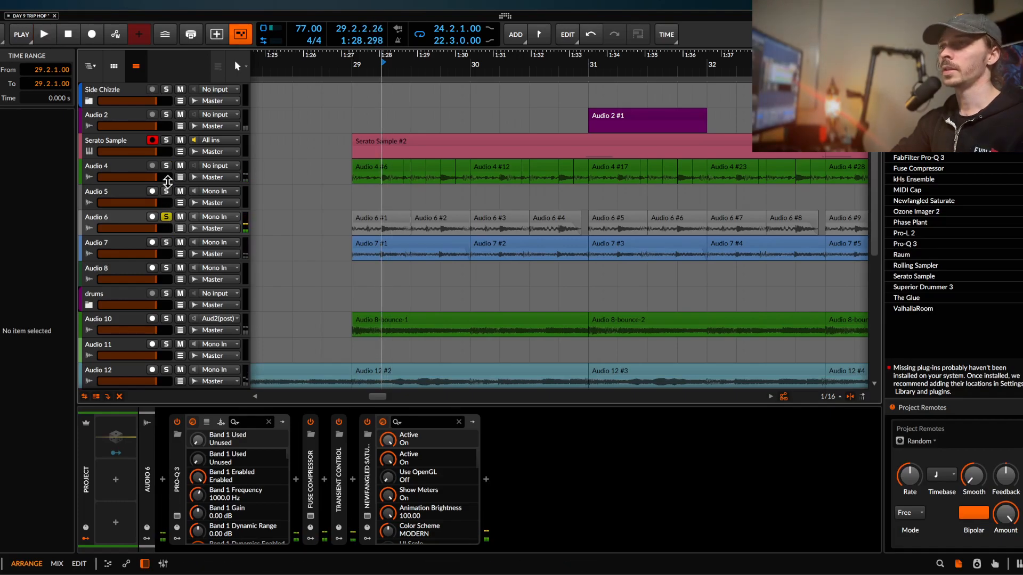
- Unsolo the Audio 6 track and play the full mix from 29.1.1
{"action": "left_click", "coordinate": [167, 216]}
{"action": "left_click", "coordinate": [350, 229]}
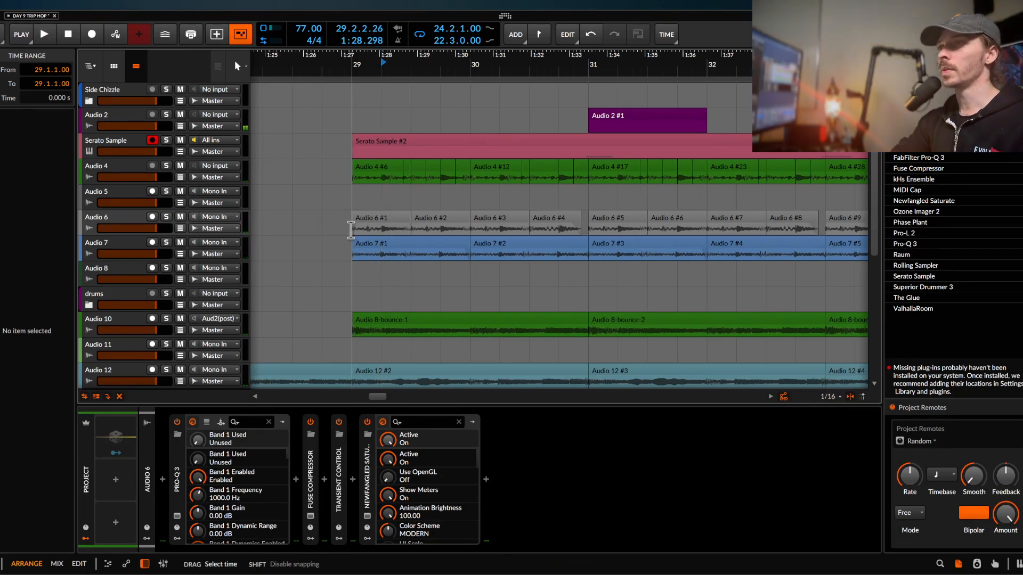
{"action": "scroll", "coordinate": [350, 229], "scroll_direction": "down", "scroll_amount": 1}
{"action": "scroll", "coordinate": [351, 229], "scroll_direction": "up", "scroll_amount": 3}
{"action": "key", "text": "space"}
{"action": "scroll", "coordinate": [351, 230], "scroll_direction": "down", "scroll_amount": 1}
{"action": "key", "text": "space"}
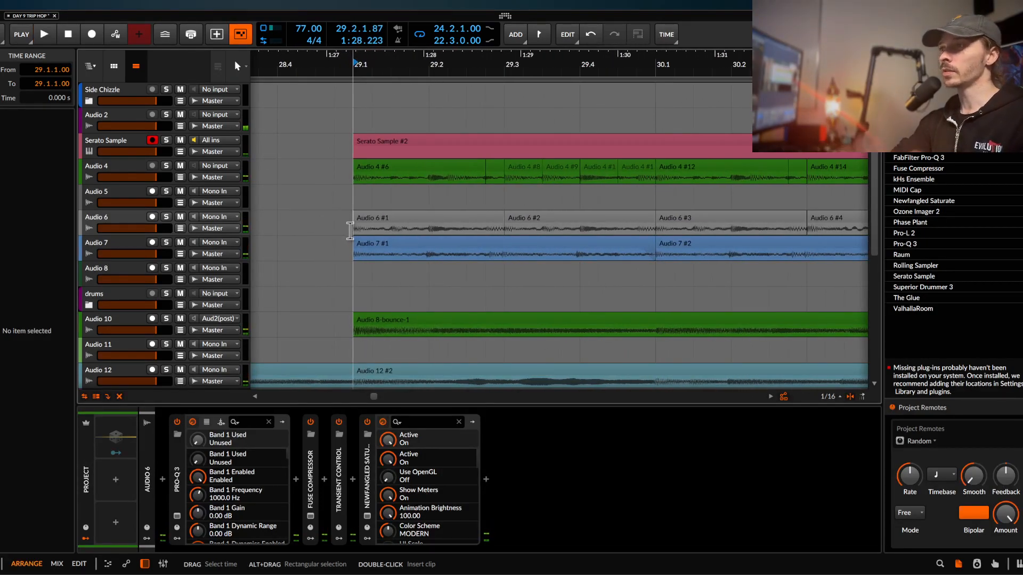
{"action": "scroll", "coordinate": [350, 230], "scroll_direction": "up", "scroll_amount": 2}
{"action": "key", "text": "space"}
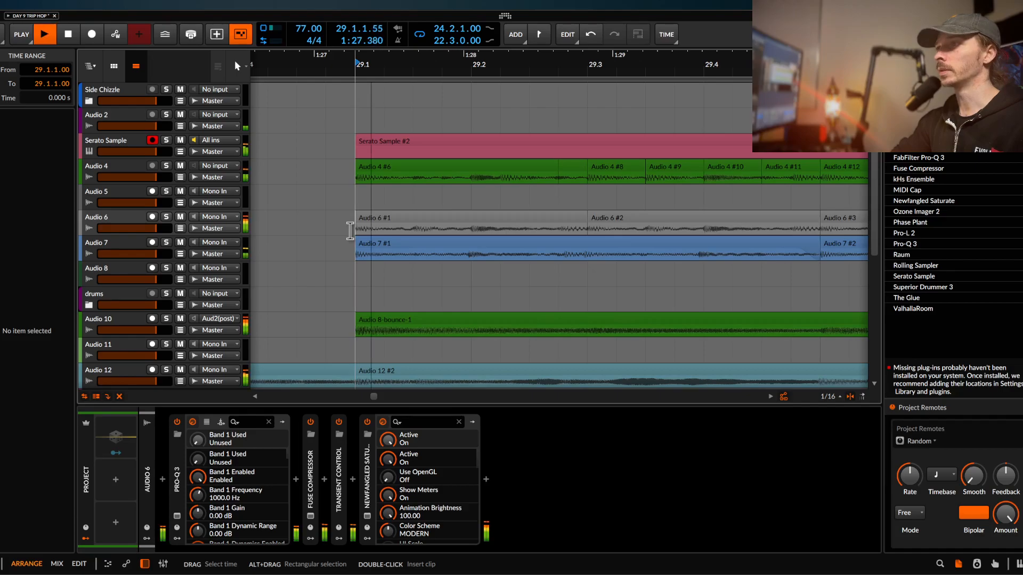
{"action": "scroll", "coordinate": [350, 230], "scroll_direction": "down", "scroll_amount": 4}
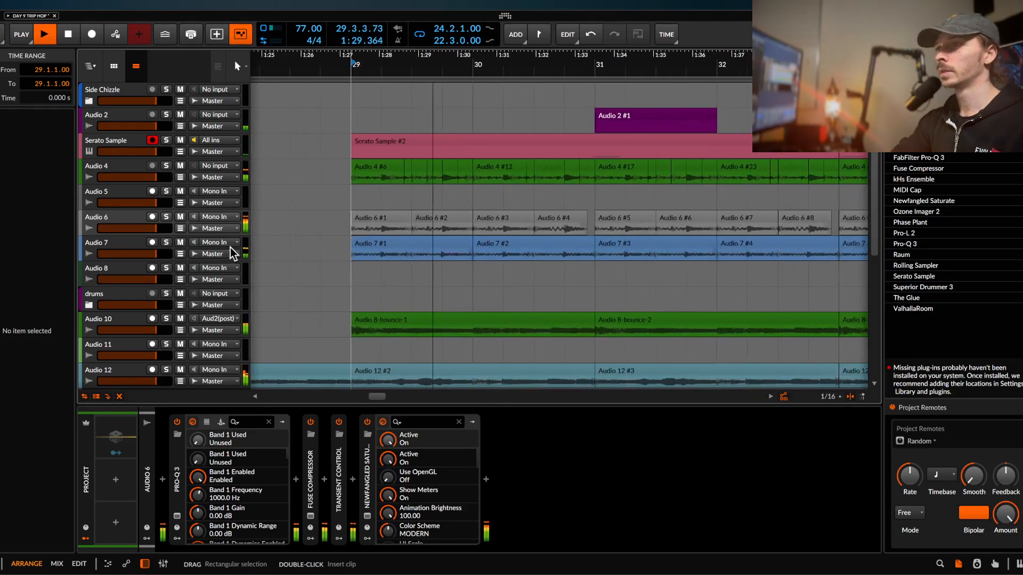
- Listen to Audio 7 soloed while viewing its first plug-in's window, unsolo the track, and stop playback
{"action": "left_click", "coordinate": [166, 243]}
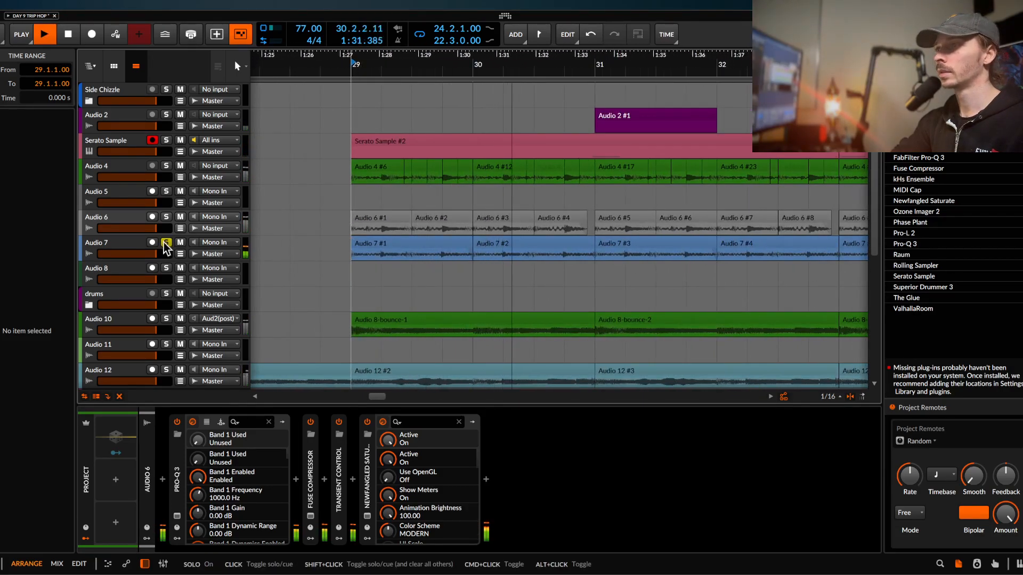
{"action": "left_click", "coordinate": [111, 247]}
{"action": "left_click", "coordinate": [176, 517]}
{"action": "left_click", "coordinate": [177, 516]}
{"action": "left_click", "coordinate": [167, 243]}
{"action": "key", "text": "space"}
- Solo and select the Audio 4 track, and open its Pro-Q 3 plug-in window
{"action": "left_click", "coordinate": [166, 166]}
{"action": "left_click", "coordinate": [152, 168]}
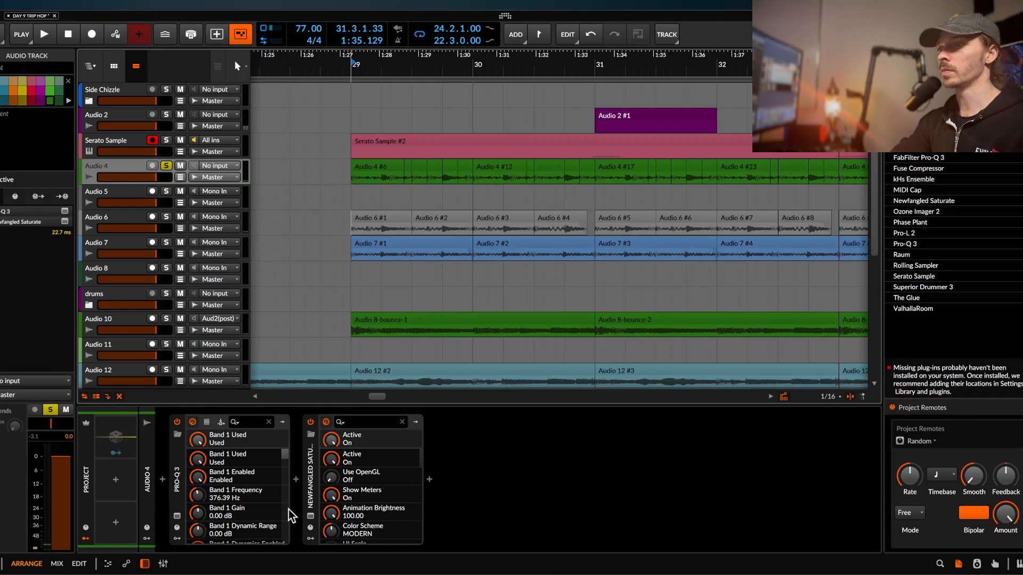
{"action": "left_click", "coordinate": [177, 517]}
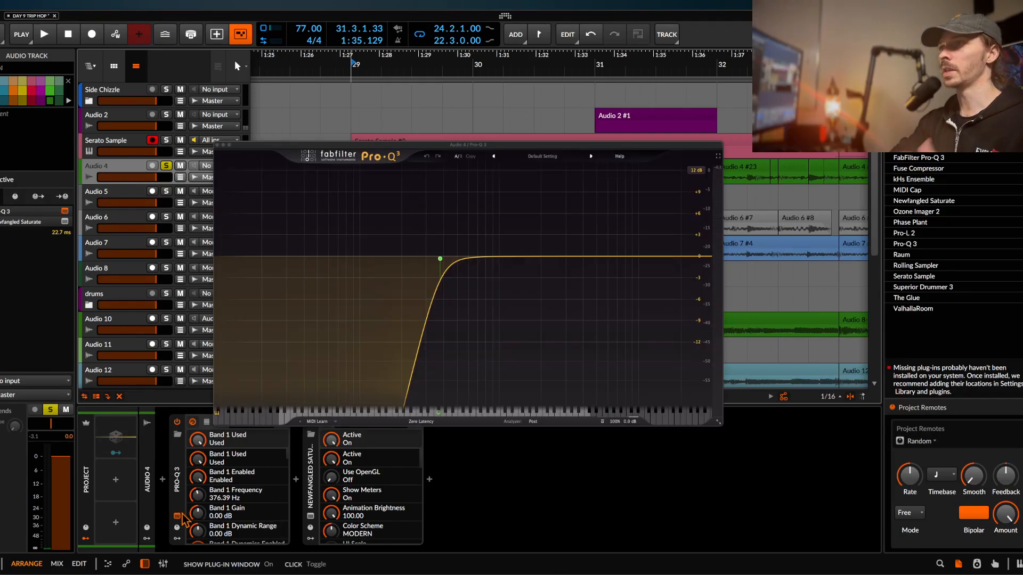
- Close the Pro-Q 3 window and select the first Audio 6 clip at 29.1.1
{"action": "left_click", "coordinate": [217, 146]}
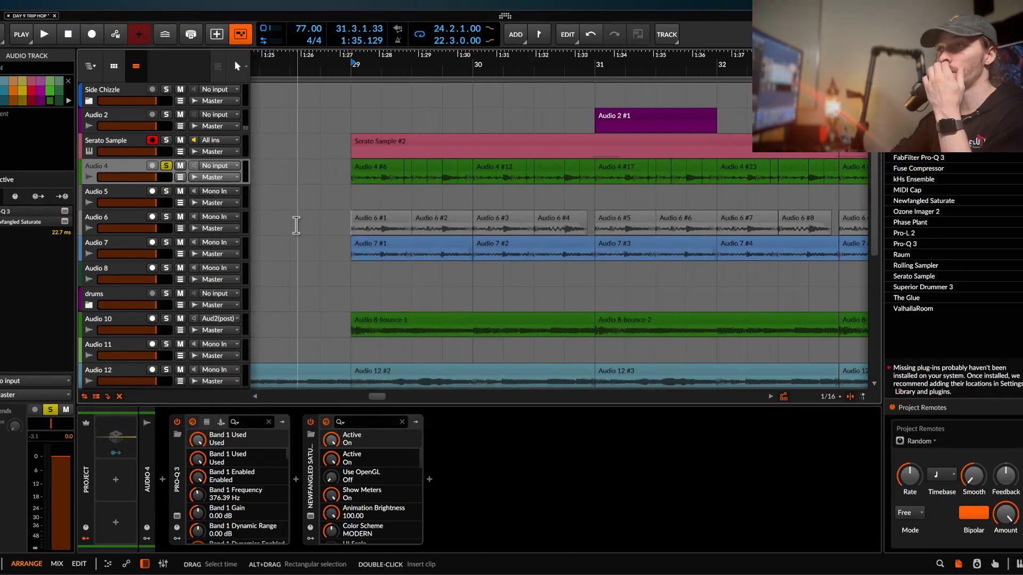
{"action": "left_click", "coordinate": [379, 220]}
{"action": "scroll", "coordinate": [380, 220], "scroll_direction": "down", "scroll_amount": 3}
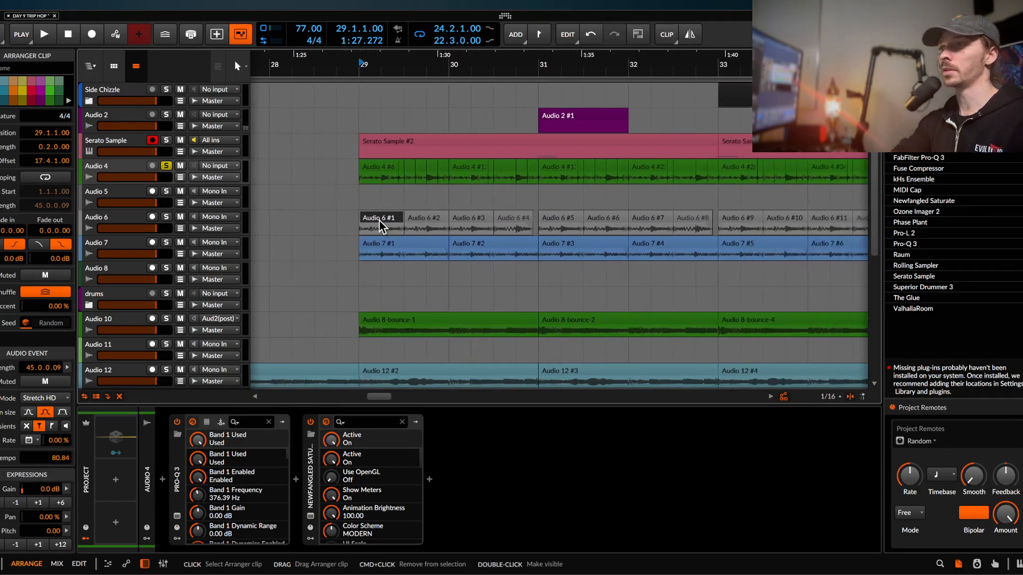
{"action": "scroll", "coordinate": [377, 221], "scroll_direction": "down", "scroll_amount": 1}
- Solo Audio 5 and Audio 6 alongside Audio 4, and select the first Audio 4 clip at bar 29
{"action": "left_click", "coordinate": [168, 187]}
{"action": "left_click", "coordinate": [166, 212]}
{"action": "left_click", "coordinate": [169, 164]}
{"action": "left_click", "coordinate": [169, 164]}
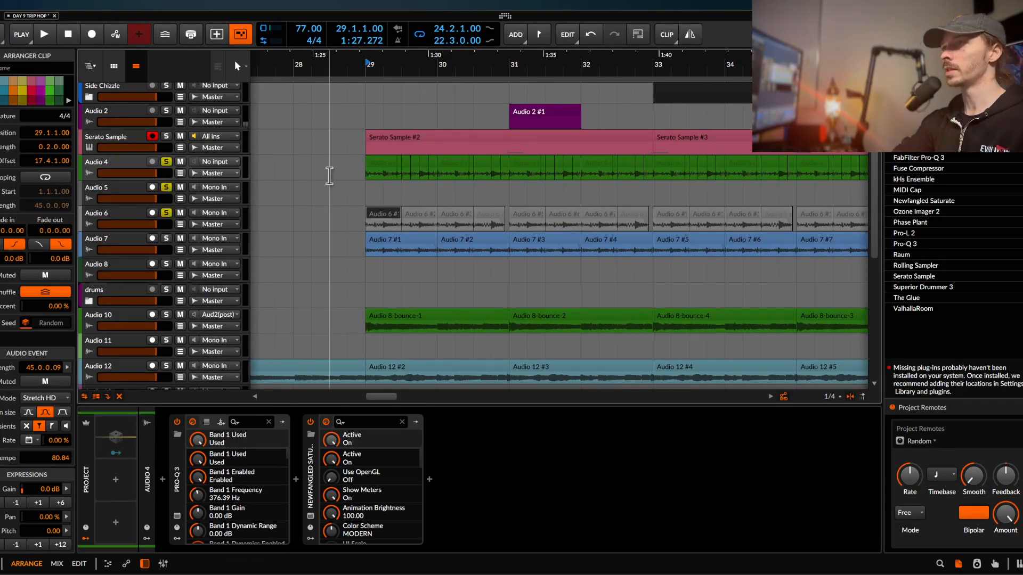
{"action": "left_click", "coordinate": [373, 165]}
{"action": "scroll", "coordinate": [373, 165], "scroll_direction": "down", "scroll_amount": 1}
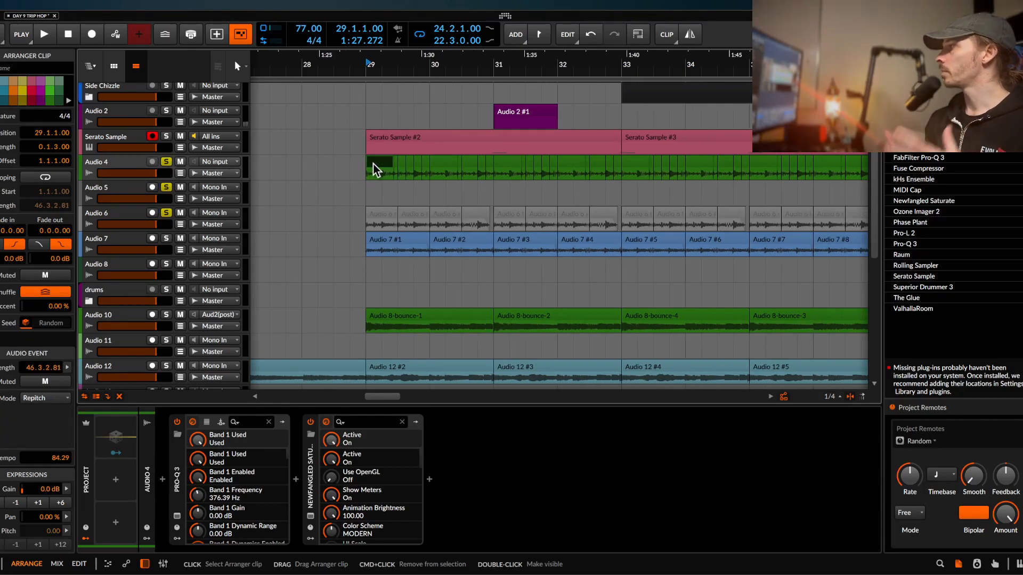
- Select the Superior Drummer 3 track and undo the removal of its Analog Heat +FX device
{"action": "scroll", "coordinate": [373, 165], "scroll_direction": "down", "scroll_amount": 5}
{"action": "scroll", "coordinate": [367, 181], "scroll_direction": "down", "scroll_amount": 3}
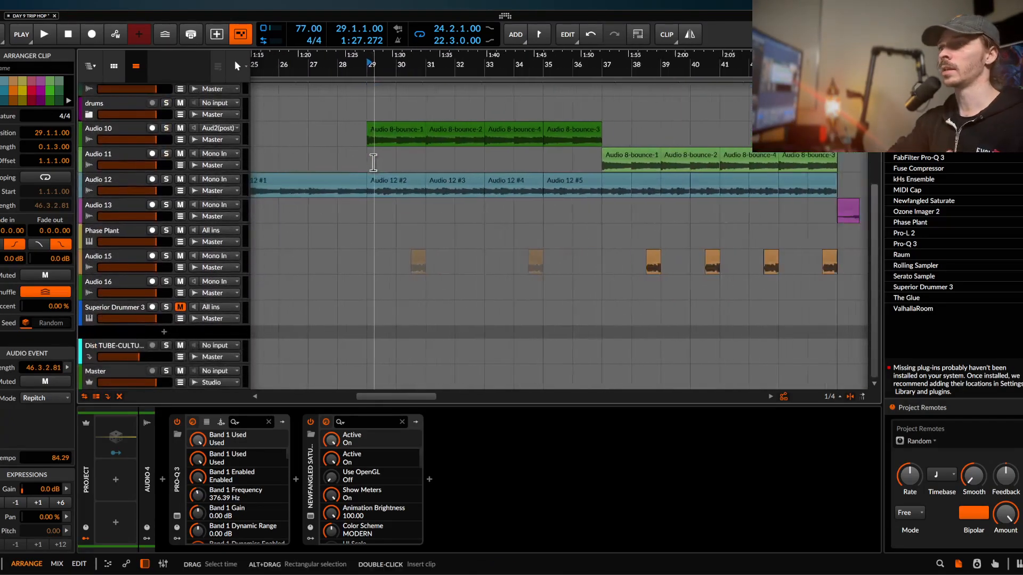
{"action": "scroll", "coordinate": [365, 190], "scroll_direction": "right", "scroll_amount": 1}
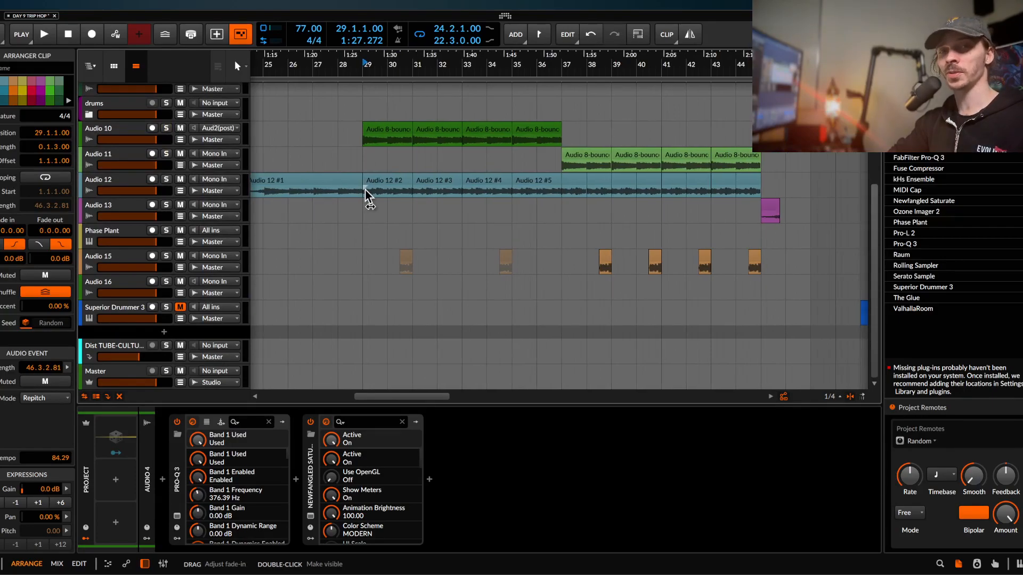
{"action": "scroll", "coordinate": [365, 190], "scroll_direction": "down", "scroll_amount": 3}
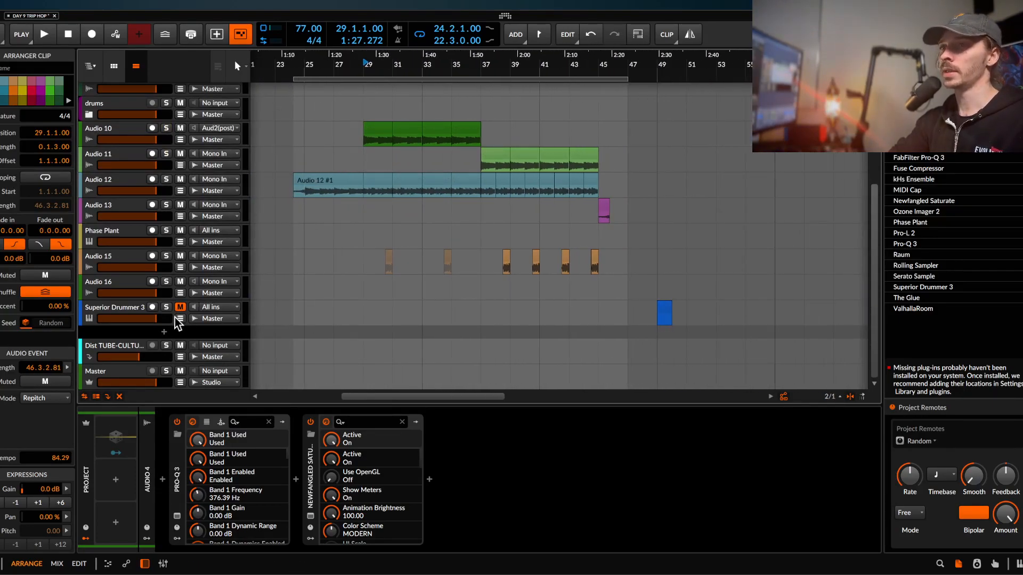
{"action": "left_click", "coordinate": [121, 306]}
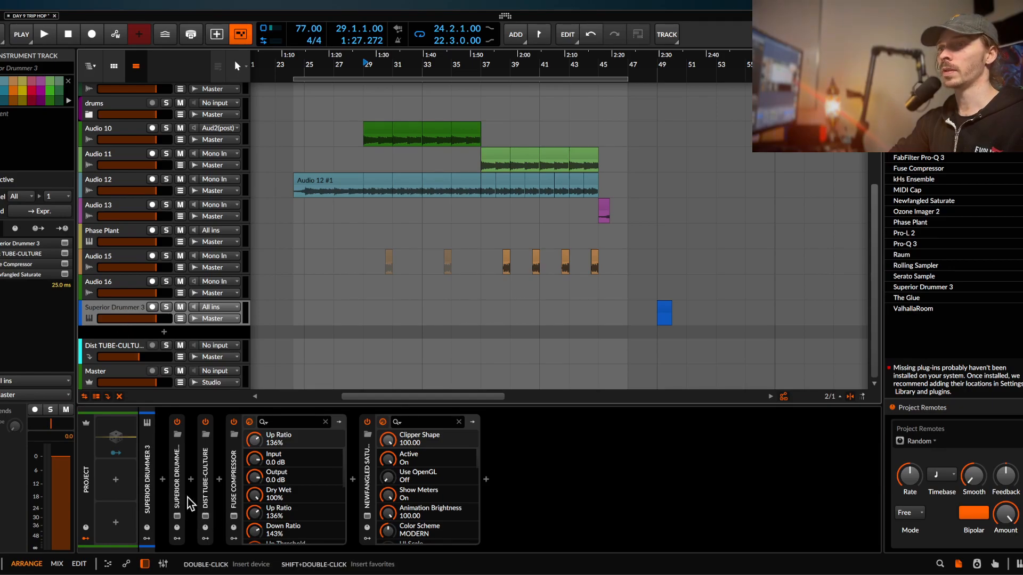
{"action": "key", "text": "space"}
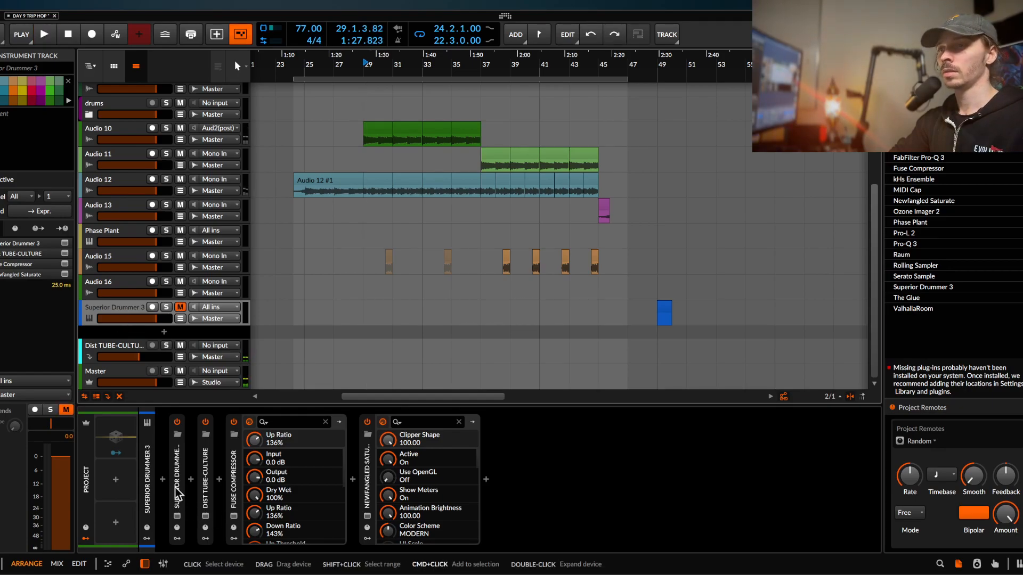
{"action": "key", "text": "super+z"}
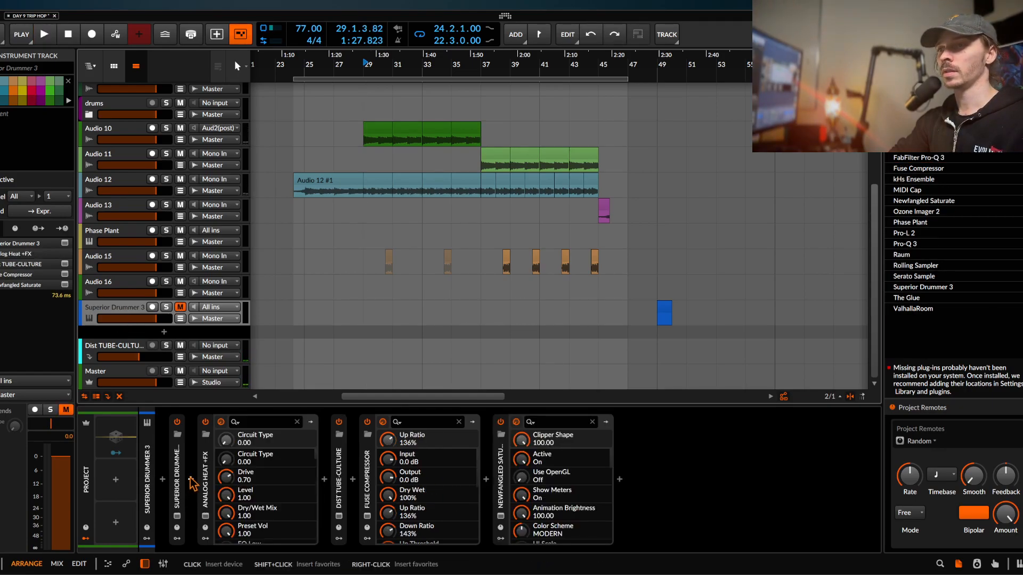
- Open the Analog Heat +FX plug-in window and move it clear of the track list
{"action": "left_click", "coordinate": [206, 517]}
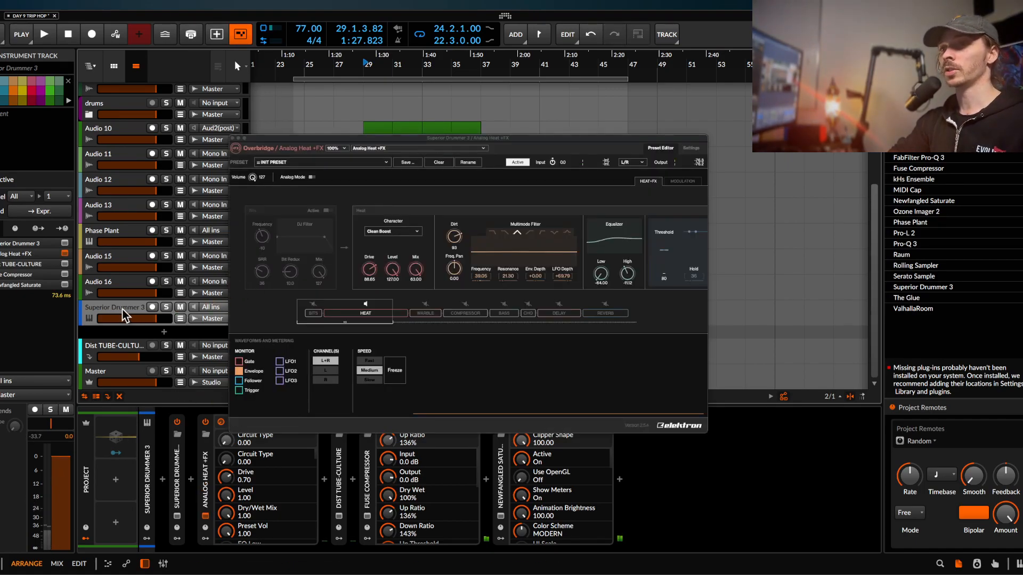
{"action": "left_click", "coordinate": [261, 147]}
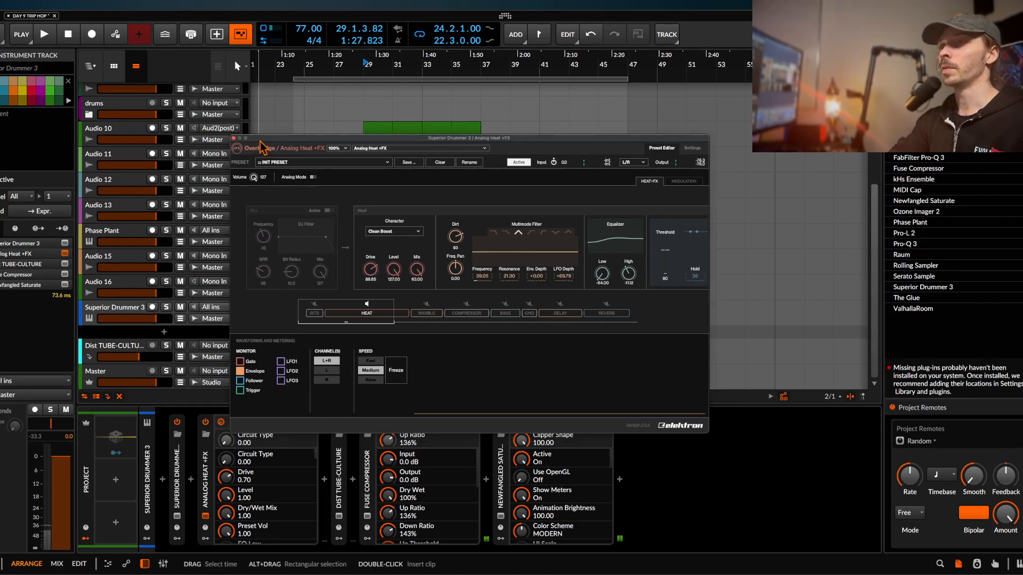
{"action": "left_click_drag", "start_coordinate": [259, 140], "coordinate": [487, 150]}
- Deactivate the Dist TUBE-CULTURE, Fuse Compressor and Newfangled Saturate devices, and close the Analog Heat +FX window
{"action": "left_click", "coordinate": [207, 461]}
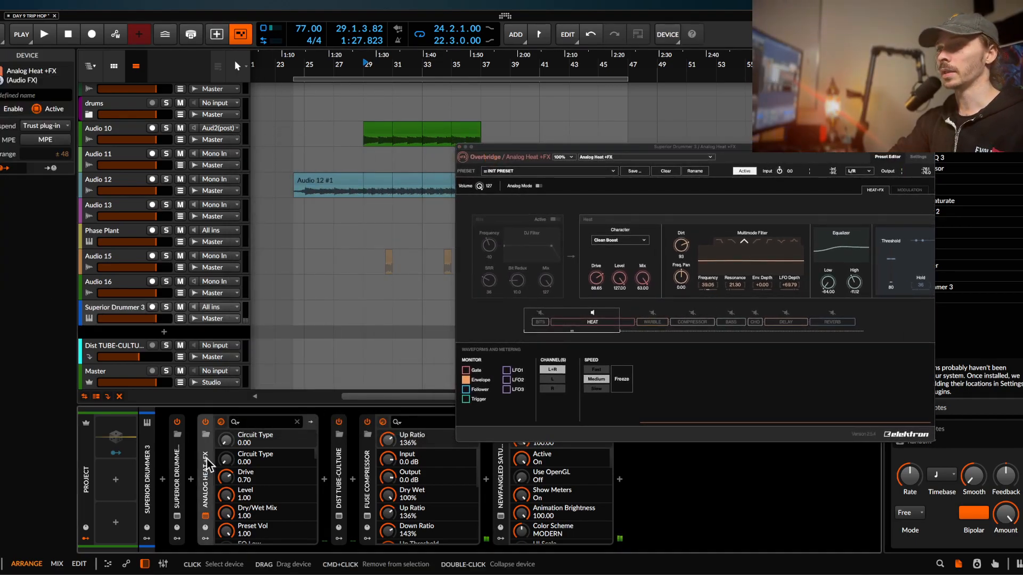
{"action": "left_click", "coordinate": [505, 490], "text": "shift"}
{"action": "key", "text": "0"}
{"action": "key", "text": "space"}
{"action": "key", "text": "space"}
{"action": "left_click", "coordinate": [465, 146]}
{"action": "scroll", "coordinate": [527, 240], "scroll_direction": "right", "scroll_amount": 3}
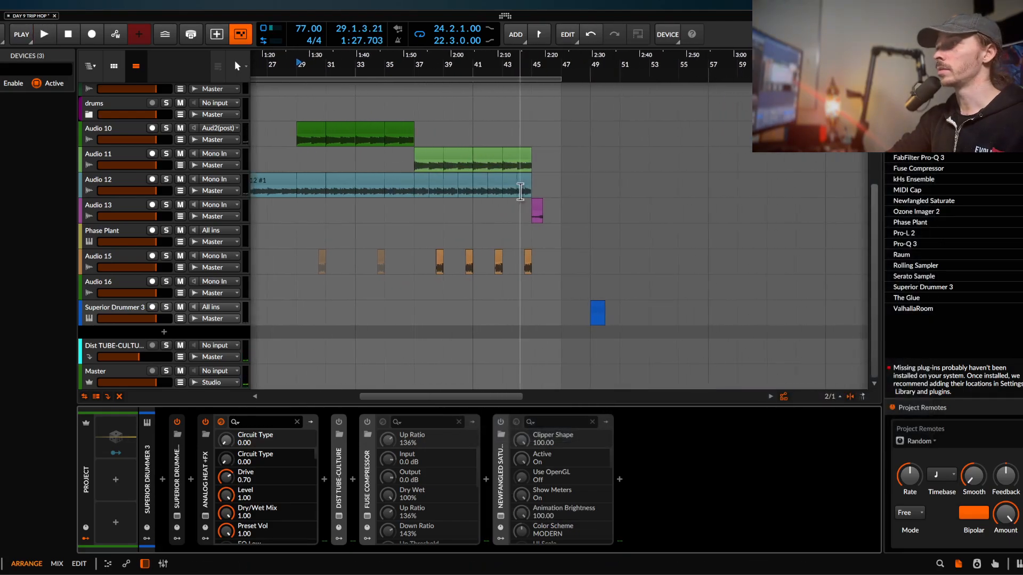
- Undo the bounce of the Superior Drummer 3 clip at bar 49 and loop that clip's one-bar range
{"action": "left_click", "coordinate": [592, 314]}
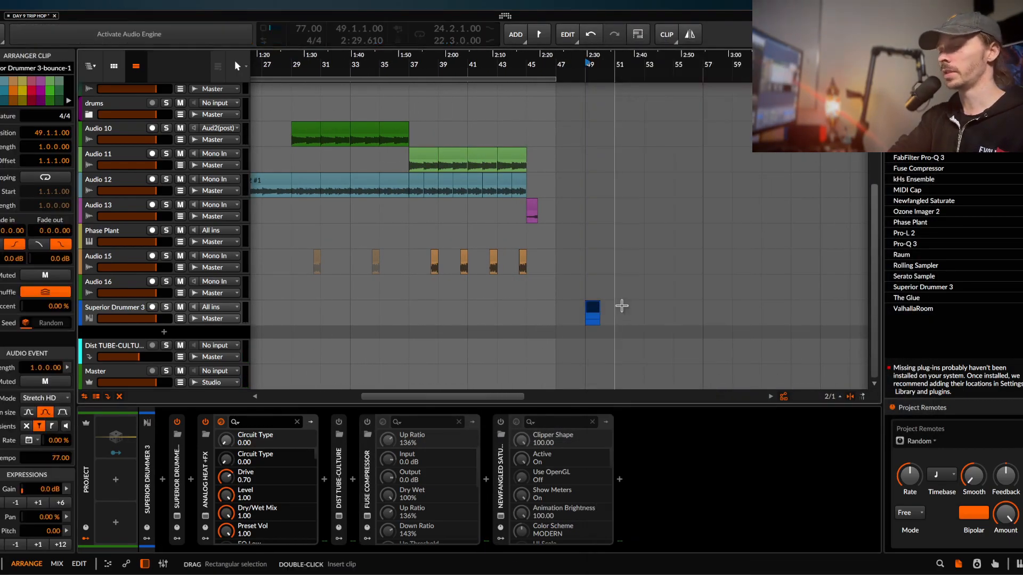
{"action": "key", "text": "super+z"}
{"action": "left_click", "coordinate": [592, 308]}
{"action": "scroll", "coordinate": [592, 308], "scroll_direction": "up", "scroll_amount": 3}
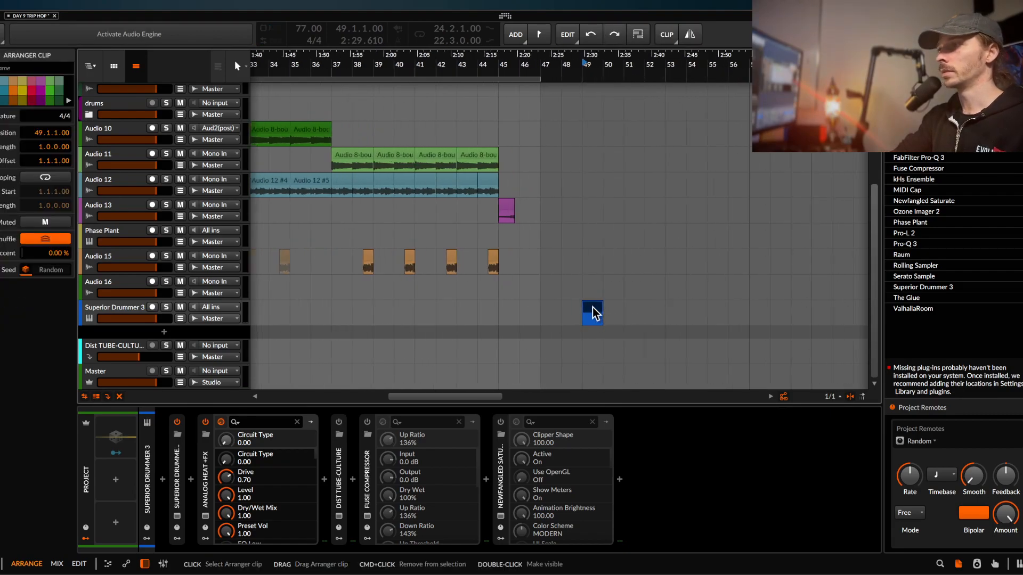
{"action": "key", "text": "super+l"}
{"action": "key", "text": "space"}
{"action": "scroll", "coordinate": [592, 307], "scroll_direction": "up", "scroll_amount": 2}
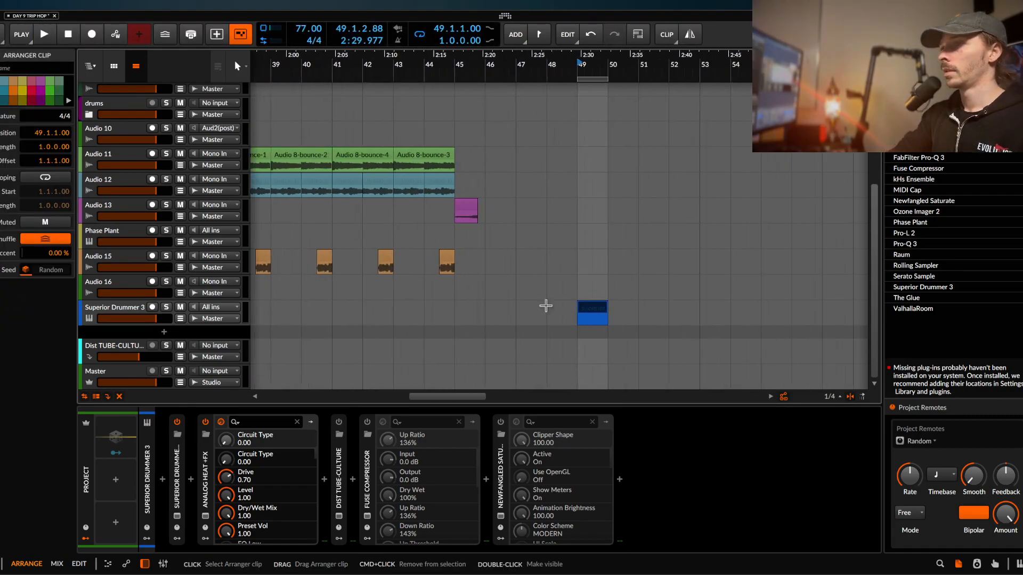
- Open Superior Drummer 3, preview the selected Verse 01 groove, and solo the drum track
{"action": "left_click", "coordinate": [141, 307]}
{"action": "left_click", "coordinate": [176, 515]}
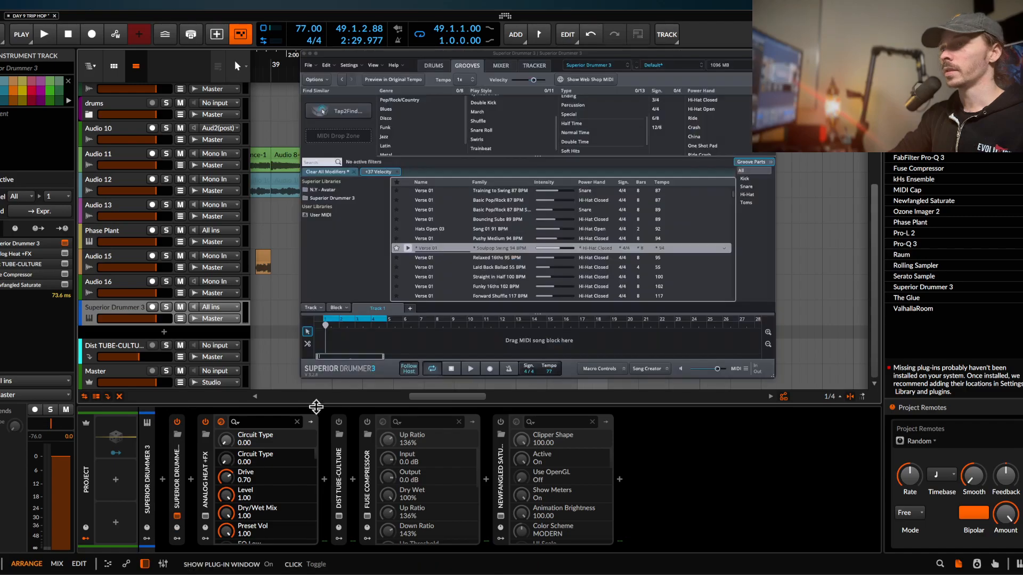
{"action": "left_click", "coordinate": [408, 249]}
{"action": "left_click", "coordinate": [166, 307]}
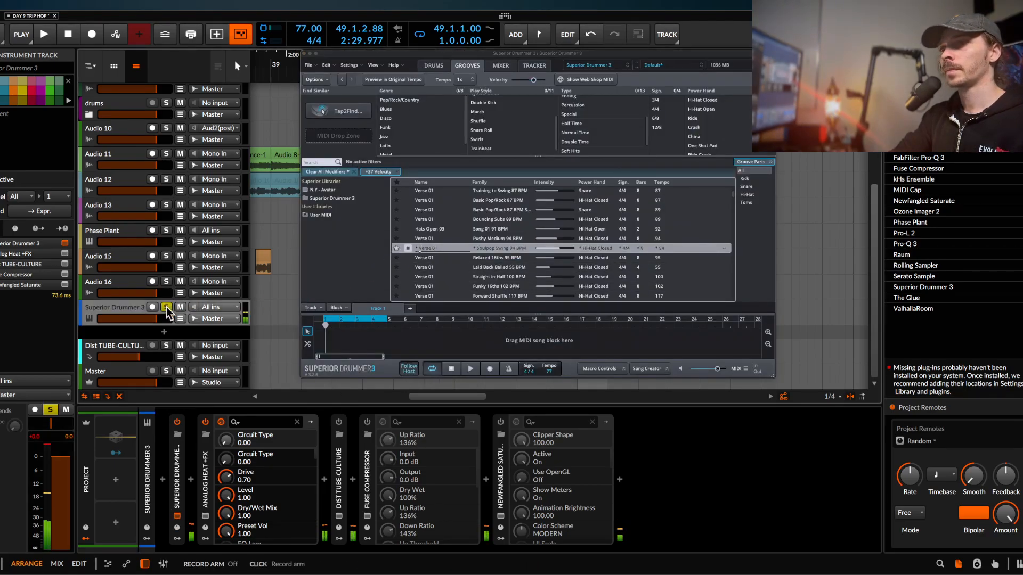
- Bypass Analog Heat +FX, view Superior Drummer 3's mixer while the groove plays, and close the plug-in window
{"action": "left_click", "coordinate": [206, 422]}
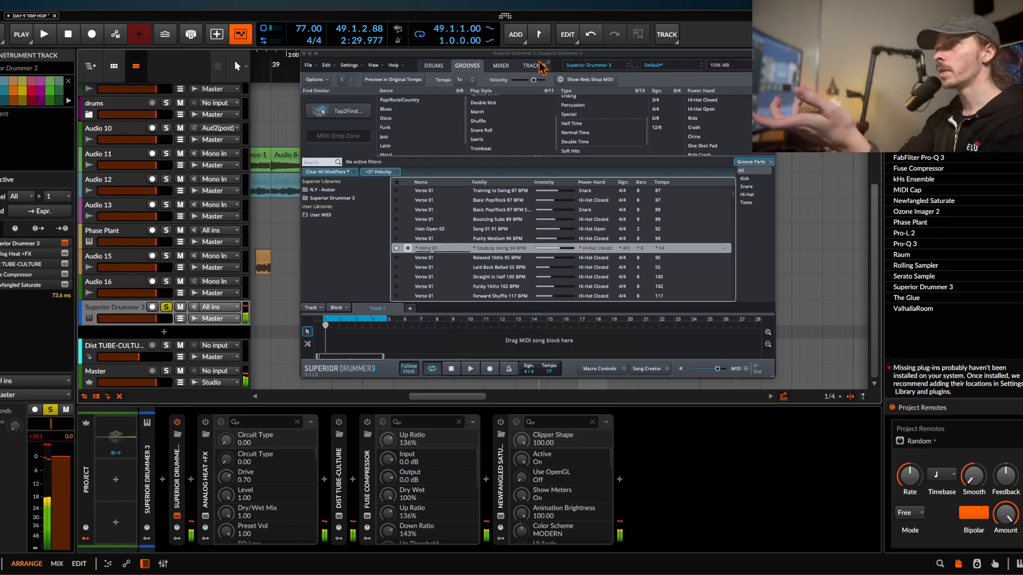
{"action": "left_click", "coordinate": [501, 65]}
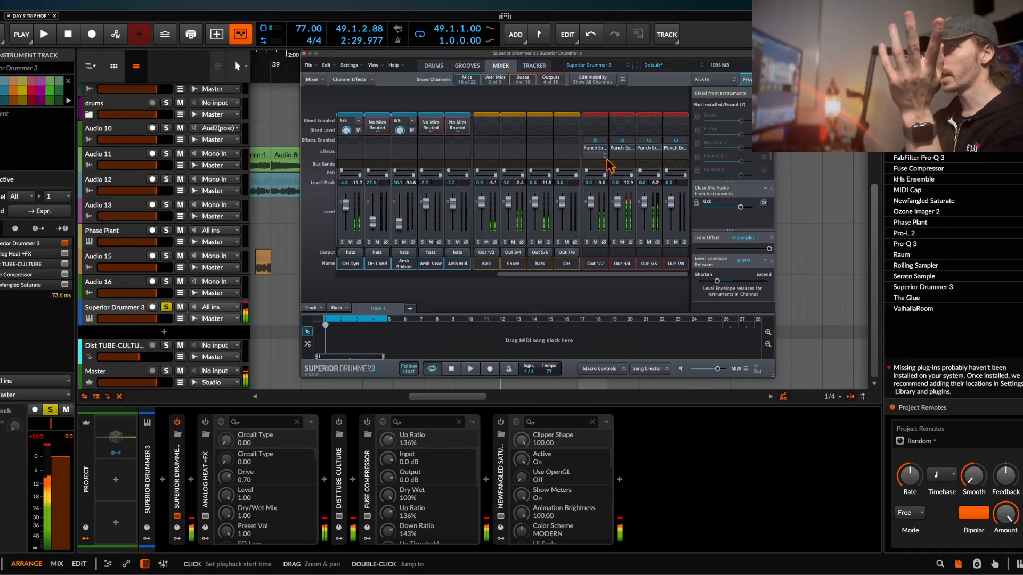
{"action": "left_click", "coordinate": [303, 53]}
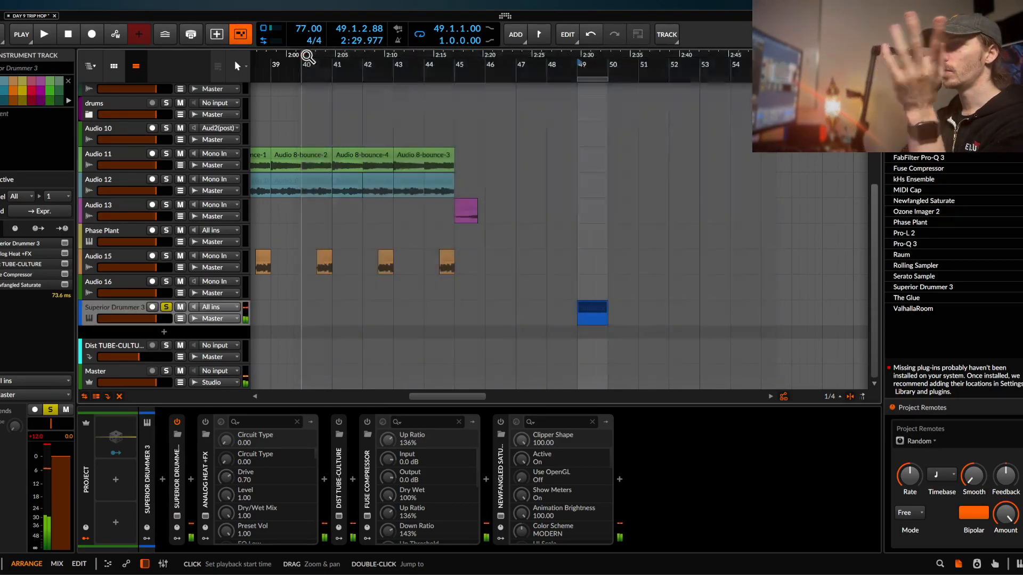
- Open the Analog Heat +FX window and load a numbered INIT PRESET from its preset list
{"action": "left_click", "coordinate": [205, 516]}
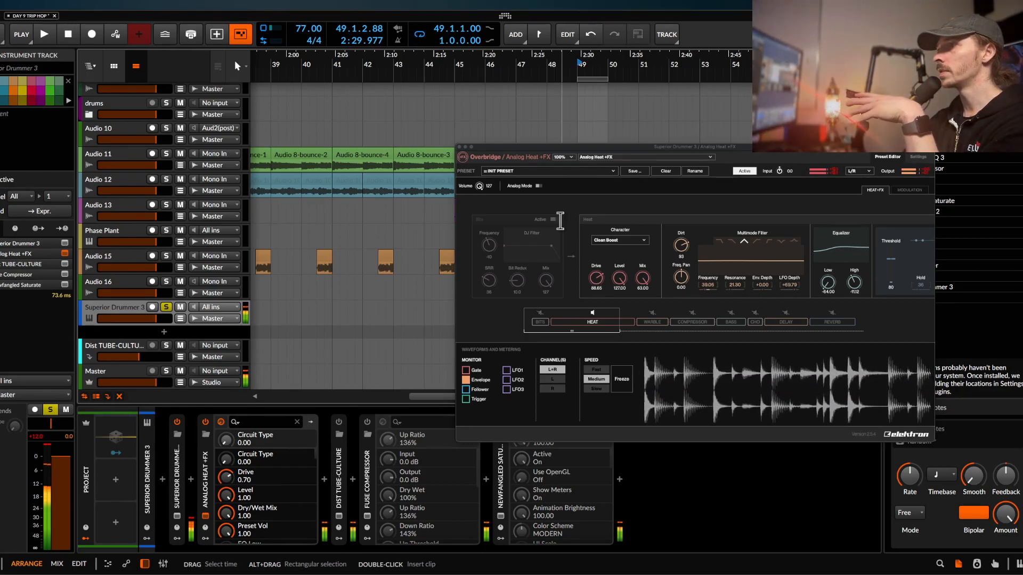
{"action": "left_click", "coordinate": [510, 171]}
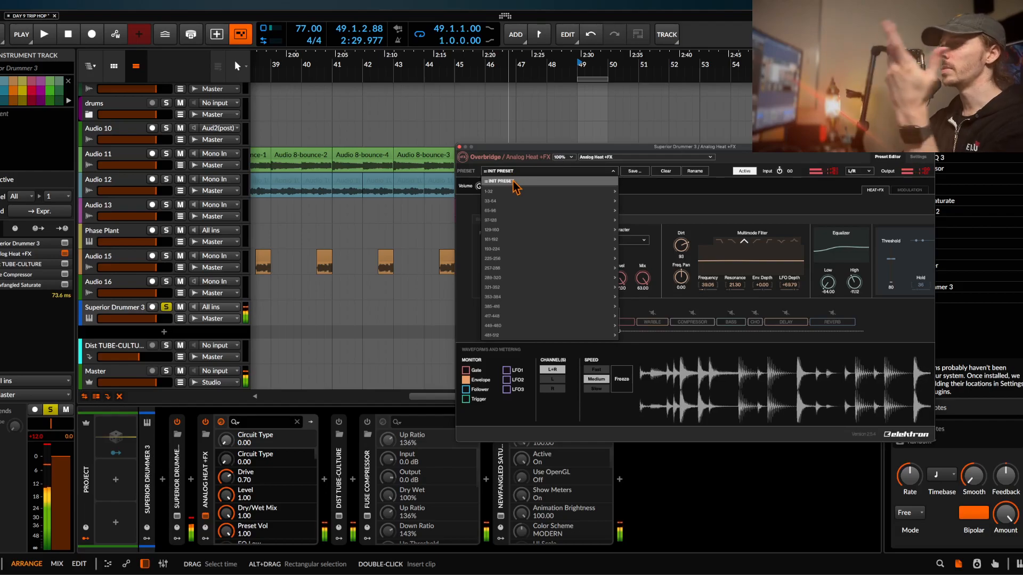
{"action": "left_click", "coordinate": [631, 323]}
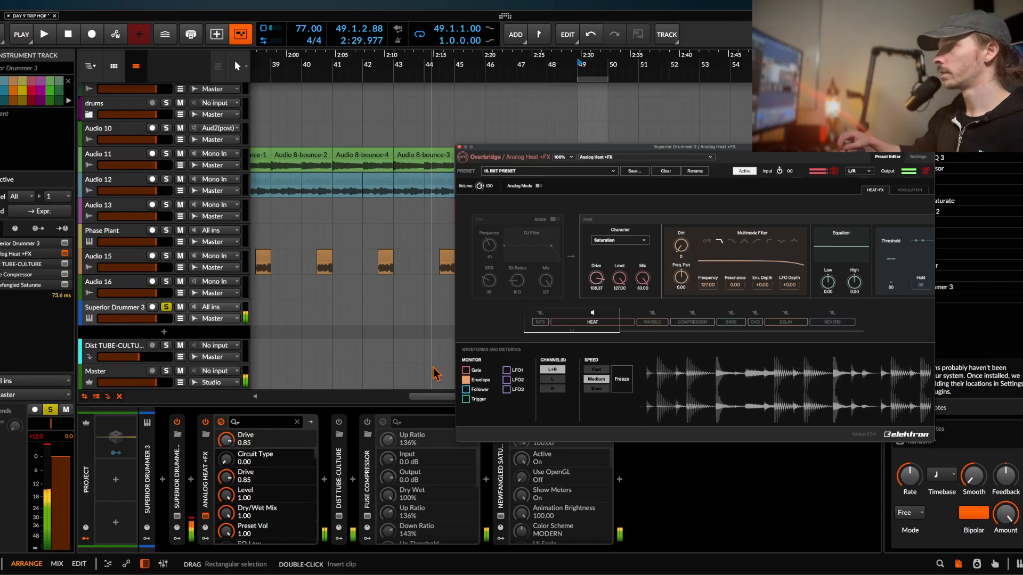
- Set the Heat module's Dirt to 91, switch its multimode filter off, and raise the equalizer's High to 4.93
{"action": "left_click_drag", "start_coordinate": [680, 244], "coordinate": [683, 233]}
{"action": "left_click_drag", "start_coordinate": [683, 194], "coordinate": [683, 184]}
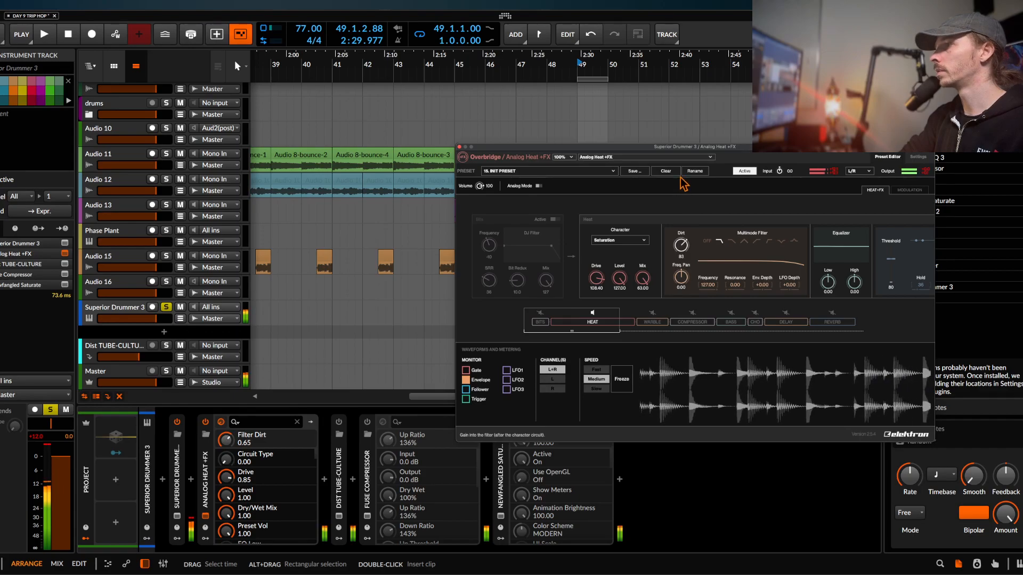
{"action": "left_click", "coordinate": [707, 244]}
{"action": "left_click_drag", "start_coordinate": [679, 241], "coordinate": [680, 237]}
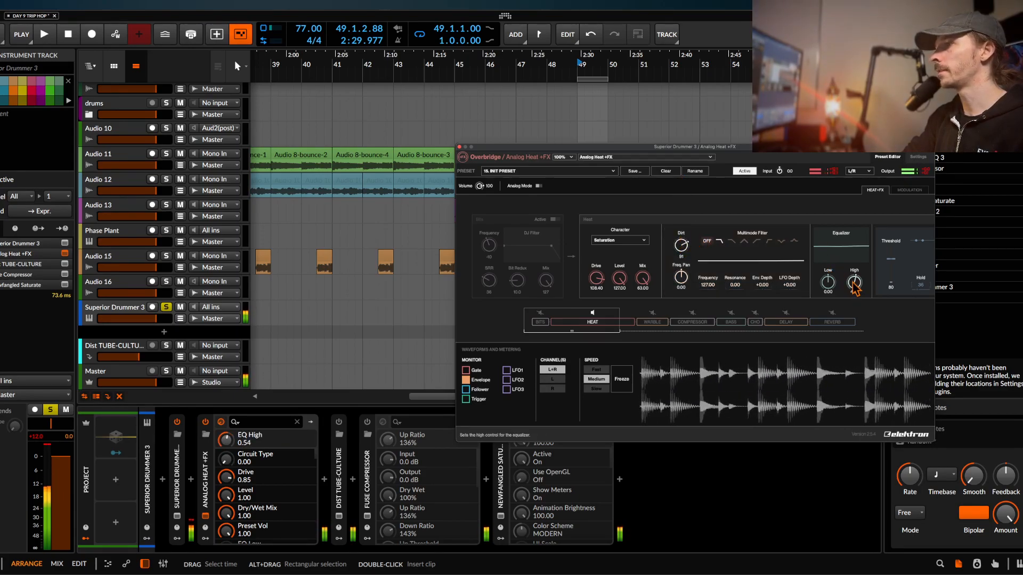
{"action": "left_click_drag", "start_coordinate": [674, 156], "coordinate": [374, 117]}
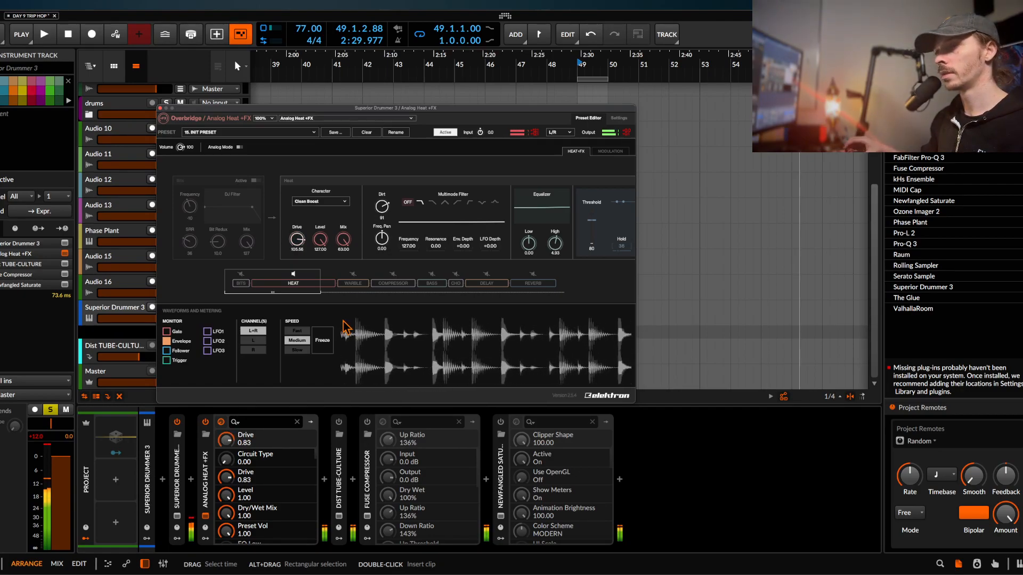
- Start playback, place the active compressor before Heat, and lower its sidechain filter frequency to -34
{"action": "key", "text": "space"}
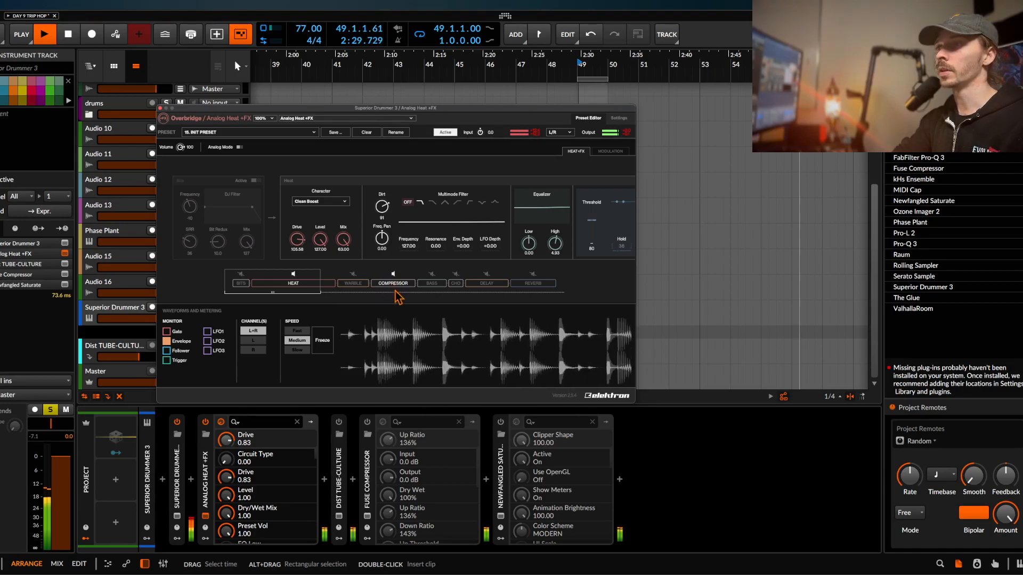
{"action": "left_click_drag", "start_coordinate": [383, 289], "coordinate": [273, 292]}
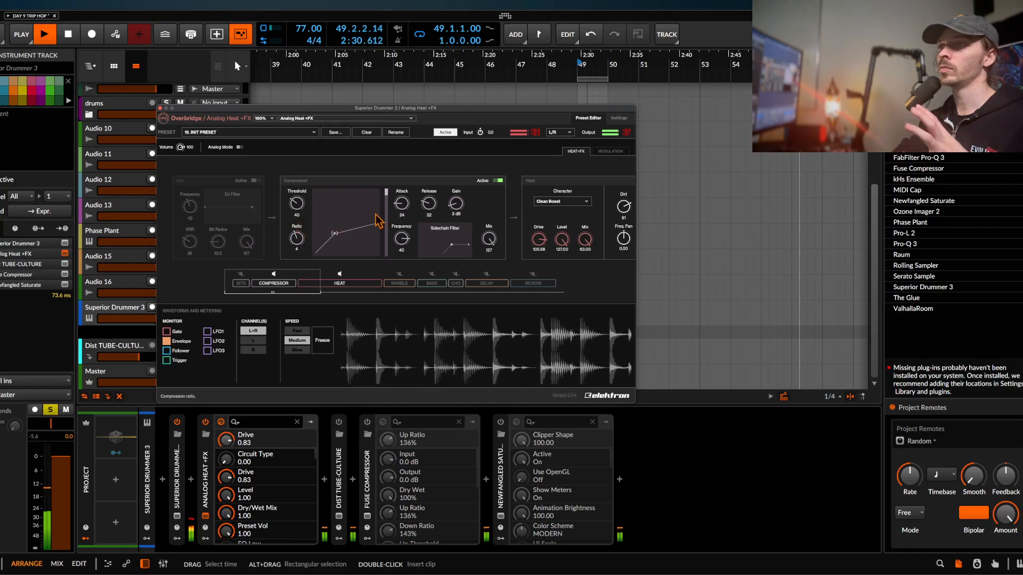
{"action": "left_click_drag", "start_coordinate": [454, 247], "coordinate": [422, 248]}
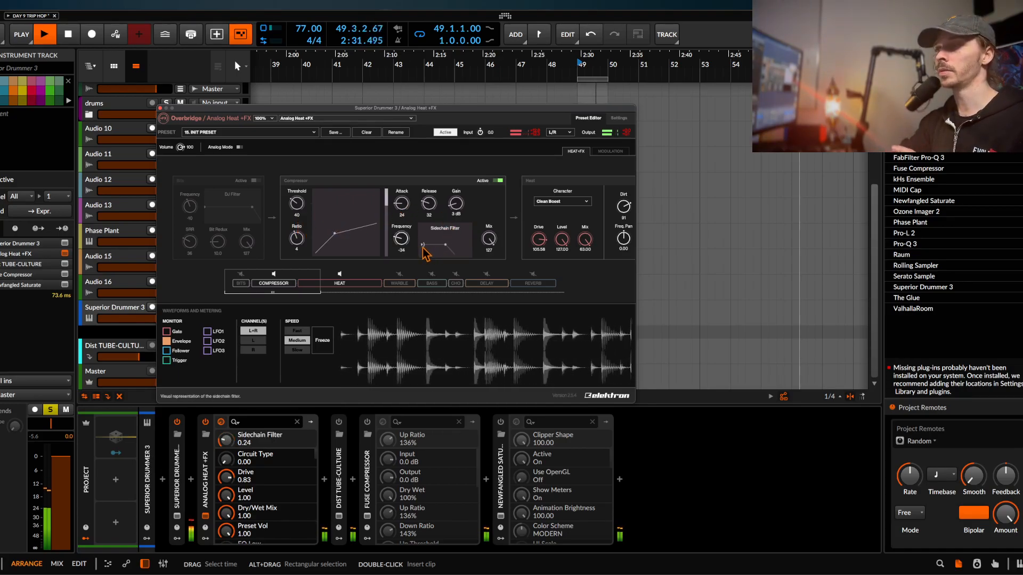
- Set the compressor to threshold 73, ratio 20, attack 20 and release 24, with mix 41 and makeup gain about 9 dB
{"action": "left_click_drag", "start_coordinate": [320, 230], "coordinate": [293, 192]}
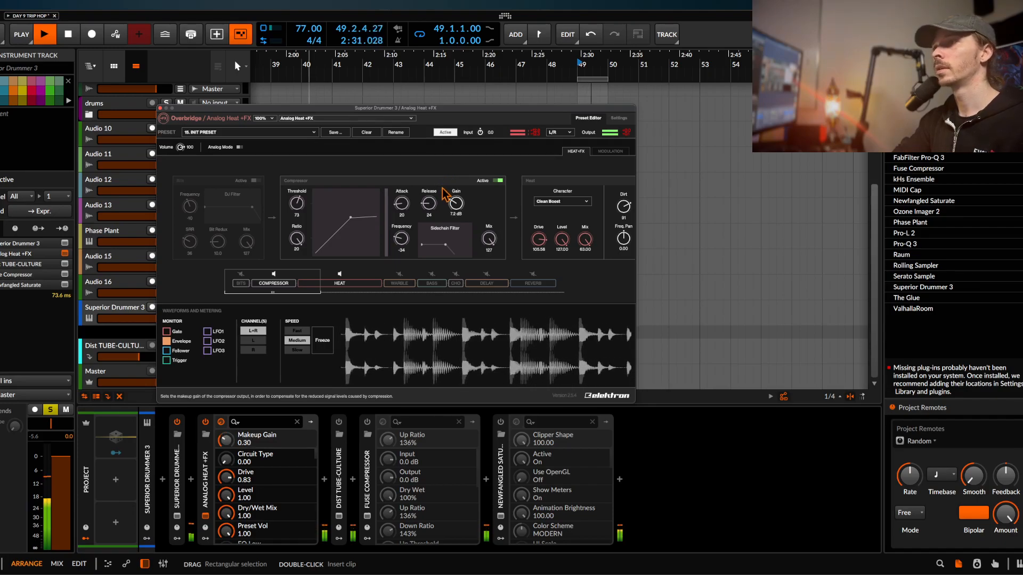
{"action": "left_click_drag", "start_coordinate": [442, 188], "coordinate": [487, 320]}
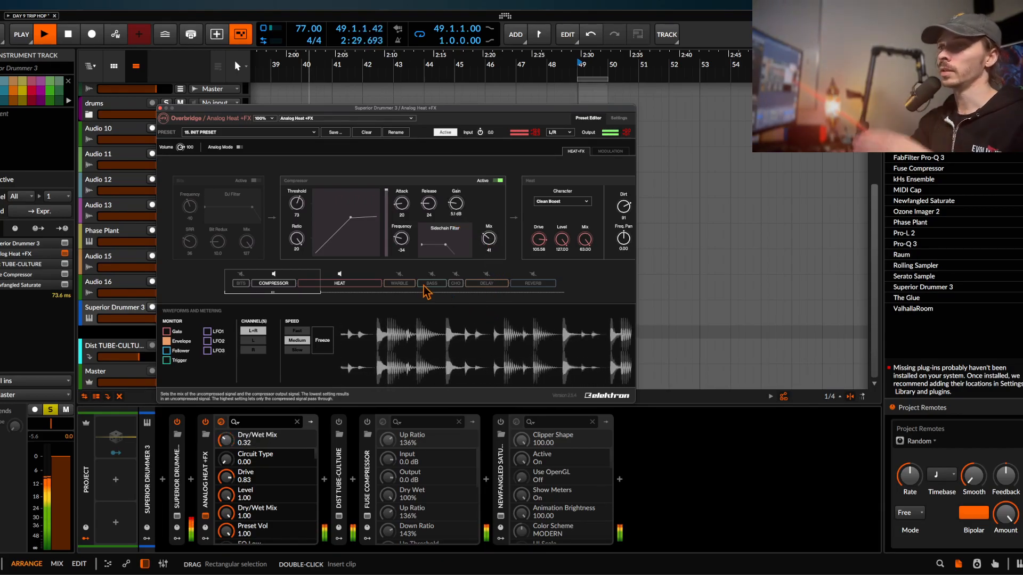
{"action": "mouse_move", "coordinate": [456, 209]}
{"action": "left_mouse_down"}
{"action": "mouse_move", "coordinate": [443, 130]}
{"action": "mouse_move", "coordinate": [457, 195]}
{"action": "left_mouse_up"}
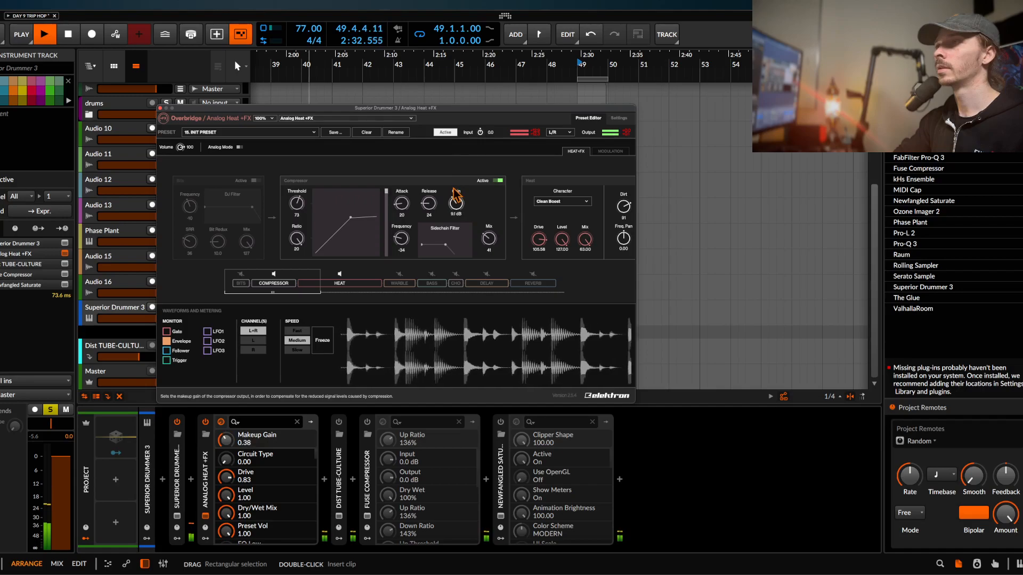
- Move the compressor after the Heat module in the Analog Heat +FX effect chain
{"action": "left_click_drag", "start_coordinate": [273, 284], "coordinate": [356, 288]}
{"action": "scroll", "coordinate": [378, 219], "scroll_direction": "right", "scroll_amount": 5}
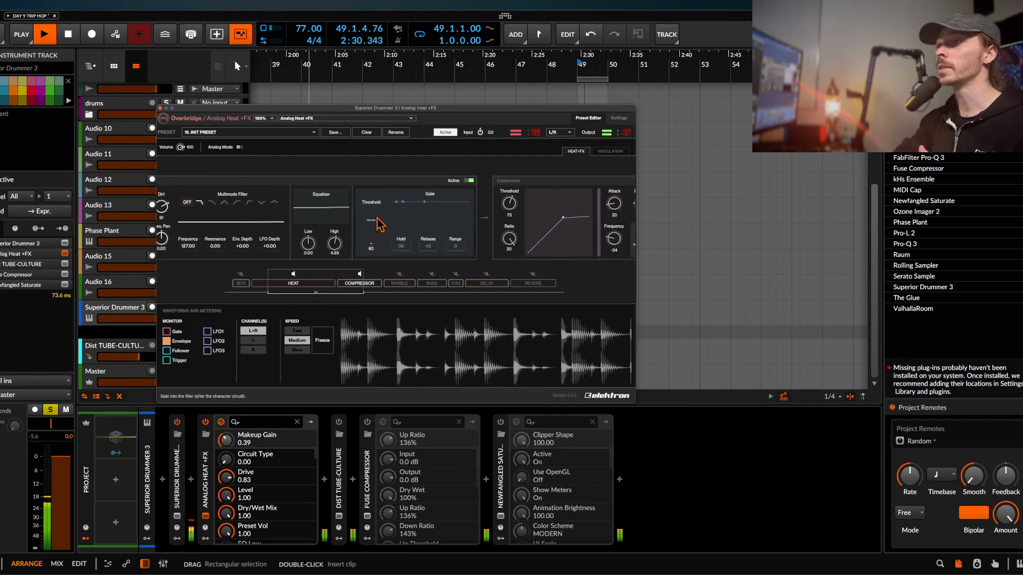
- Raise the Analog Heat compressor's makeup gain to 20.8 dB and its mix to 63
{"action": "scroll", "coordinate": [379, 224], "scroll_direction": "left", "scroll_amount": 5}
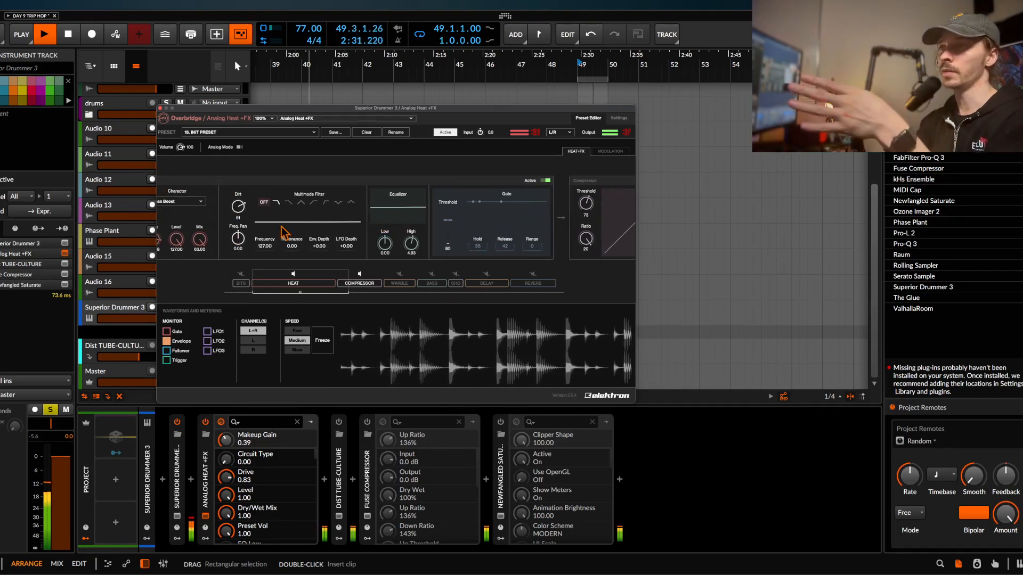
{"action": "scroll", "coordinate": [287, 230], "scroll_direction": "right", "scroll_amount": 5}
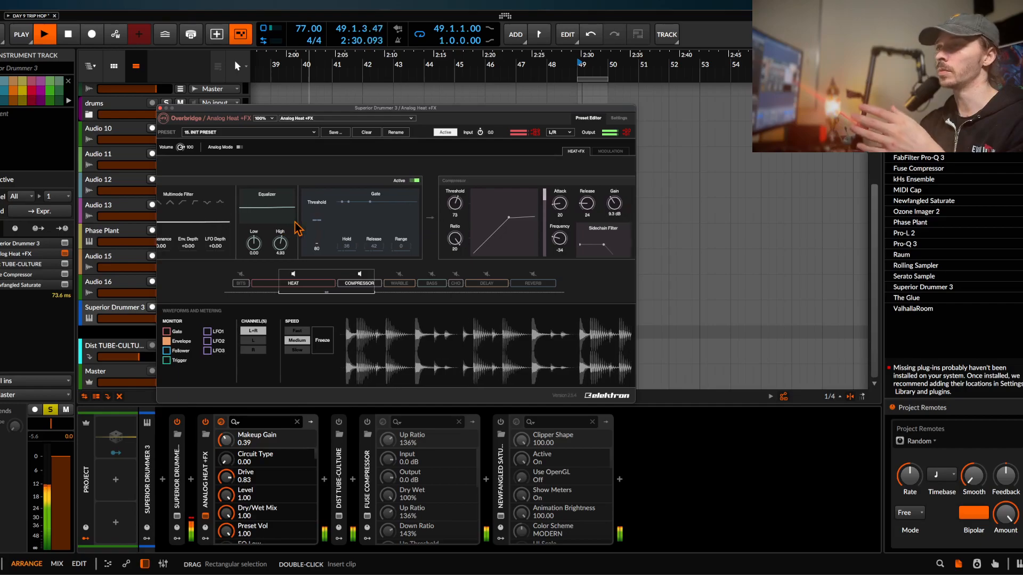
{"action": "scroll", "coordinate": [452, 229], "scroll_direction": "right", "scroll_amount": 3}
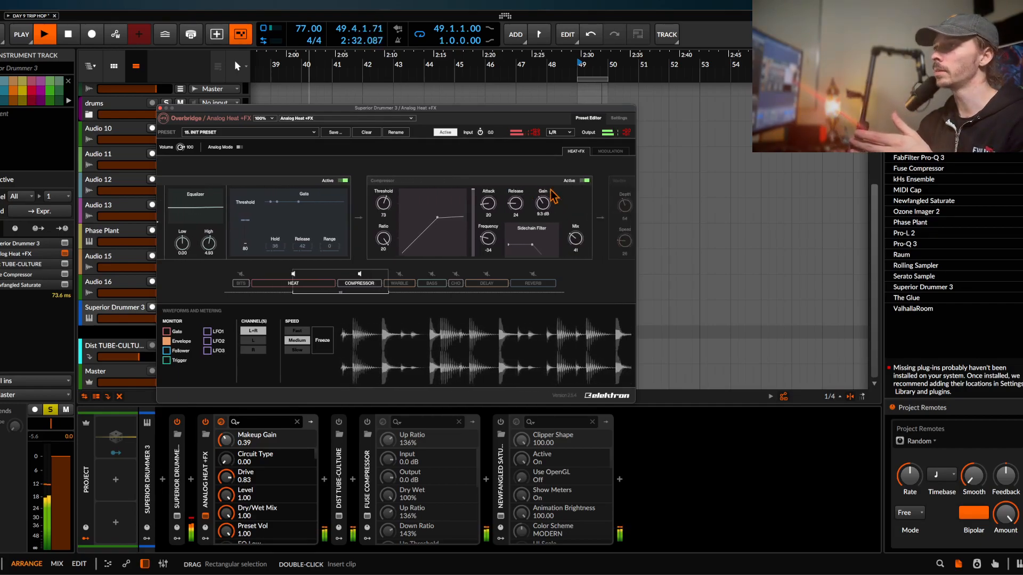
{"action": "left_click_drag", "start_coordinate": [577, 245], "coordinate": [531, 173]}
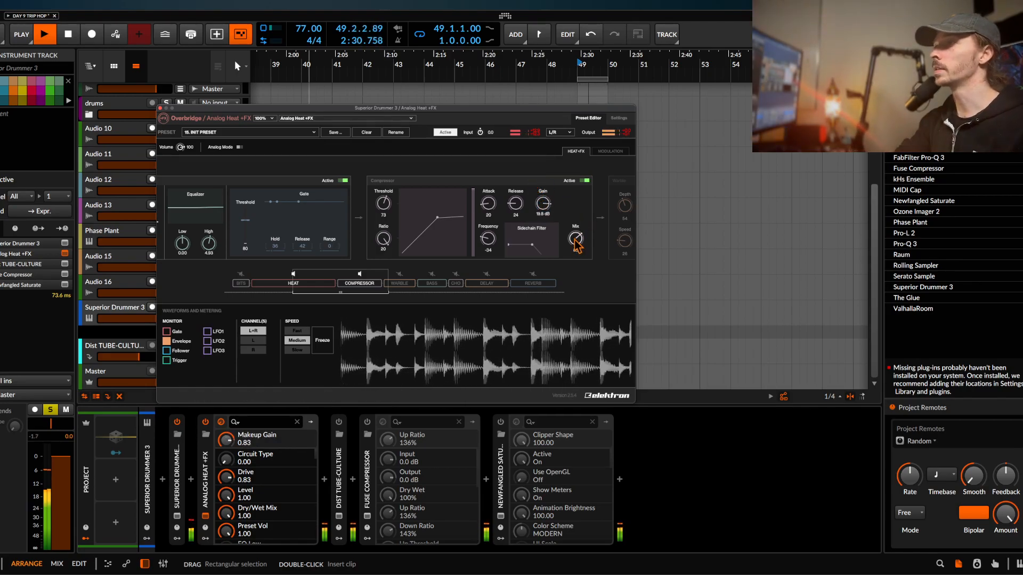
{"action": "left_click_drag", "start_coordinate": [577, 246], "coordinate": [578, 262]}
{"action": "left_click_drag", "start_coordinate": [546, 201], "coordinate": [547, 204]}
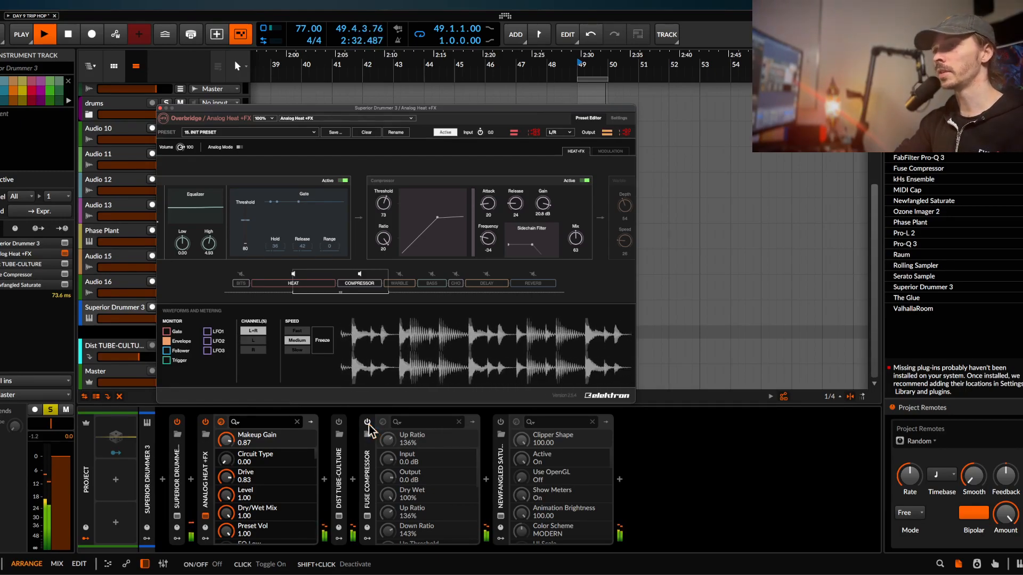
- Enable Fuse Compressor and Newfangled Saturate on the drum track, checking and closing each plug-in's window
{"action": "left_click", "coordinate": [367, 516]}
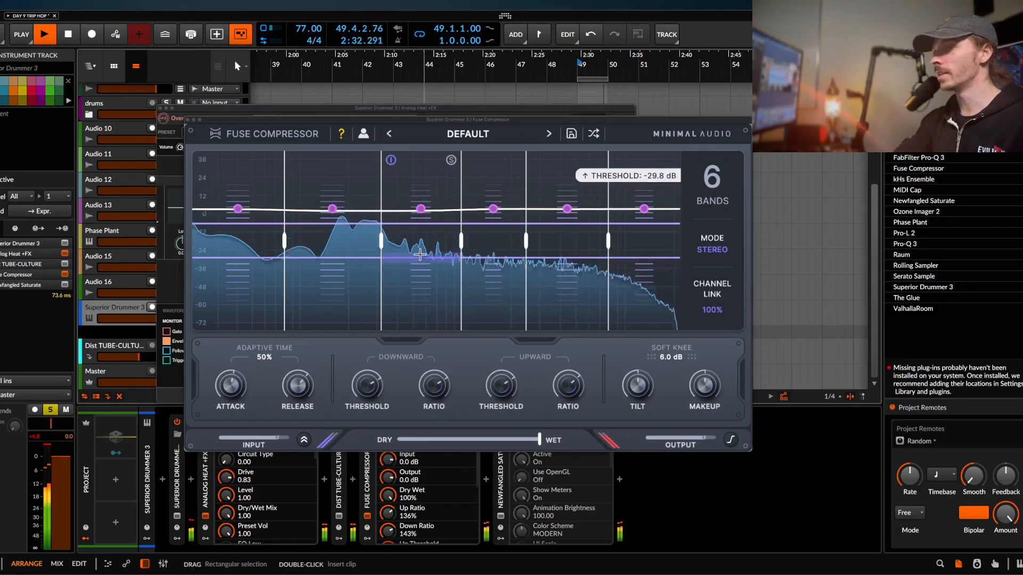
{"action": "left_click", "coordinate": [188, 120]}
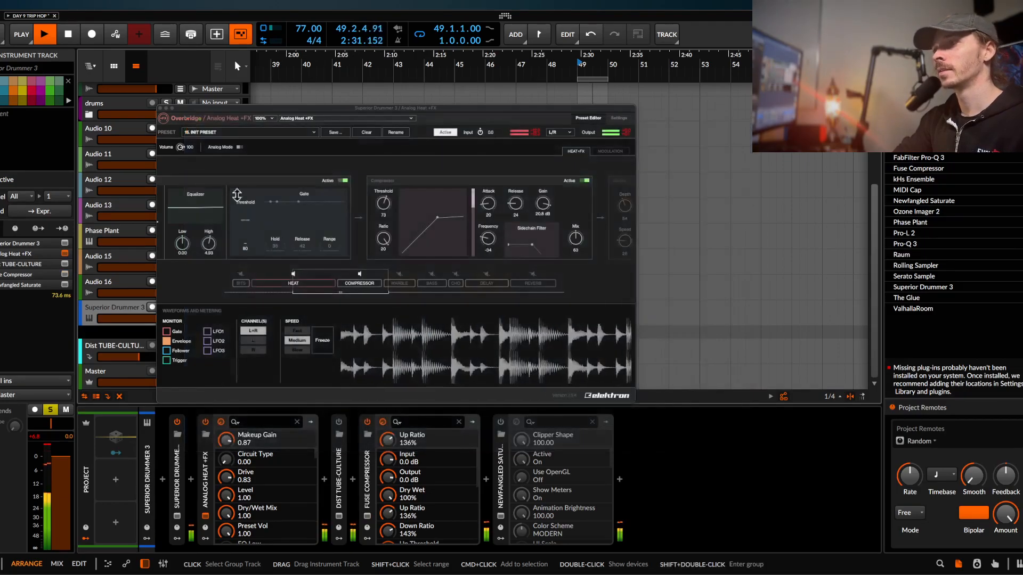
{"action": "left_click", "coordinate": [500, 422]}
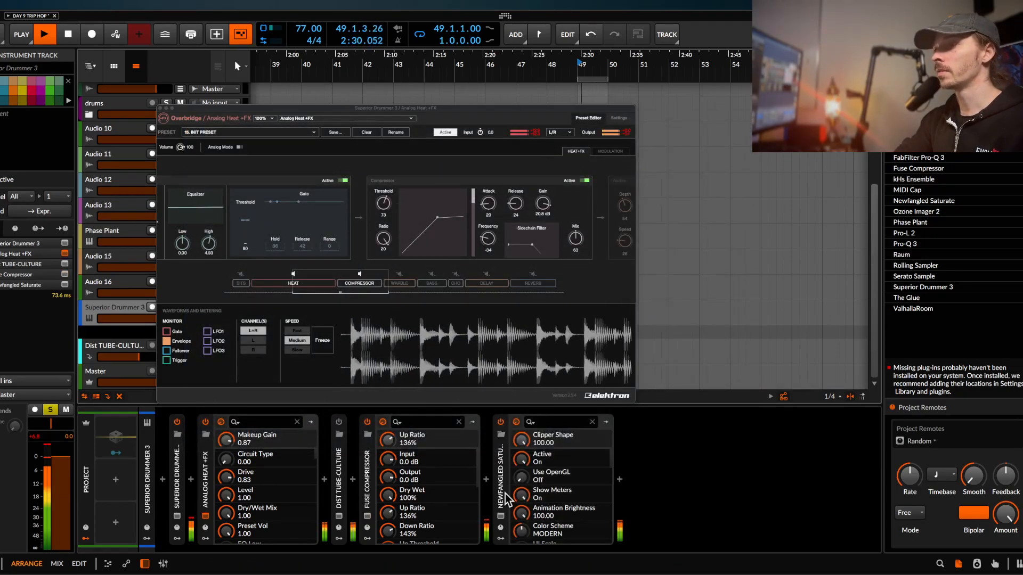
{"action": "left_click", "coordinate": [500, 516]}
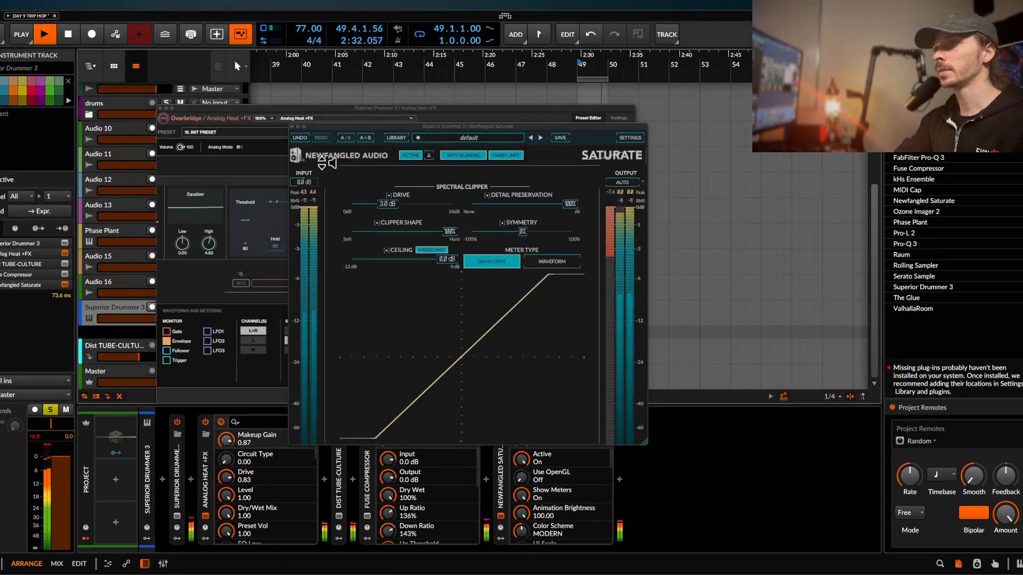
{"action": "left_click", "coordinate": [292, 127]}
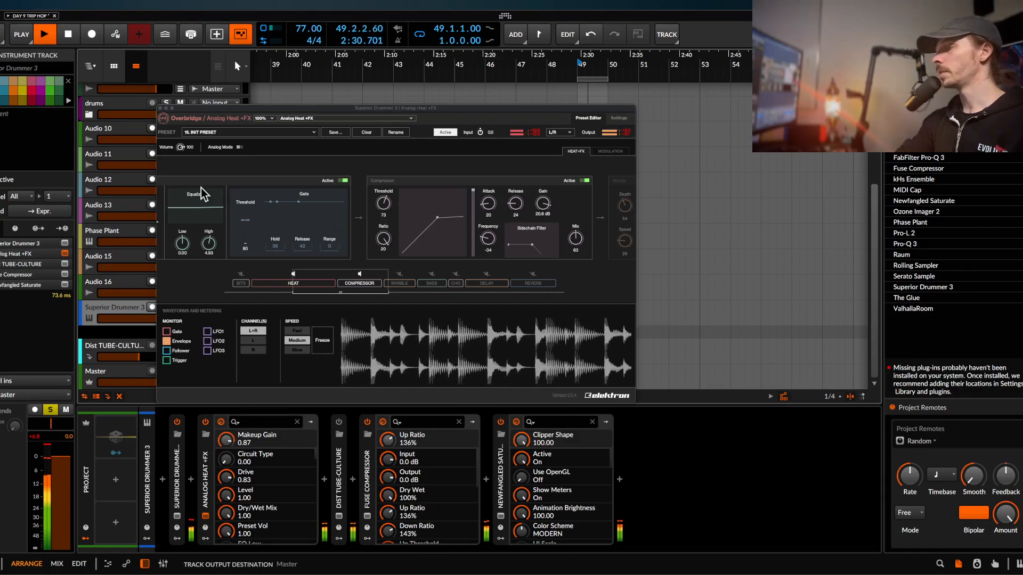
- Enable and open Dist TUBE-CULTURE on the drum track, and set the Analog Heat compressor's attack to 53
{"action": "left_click", "coordinate": [339, 434]}
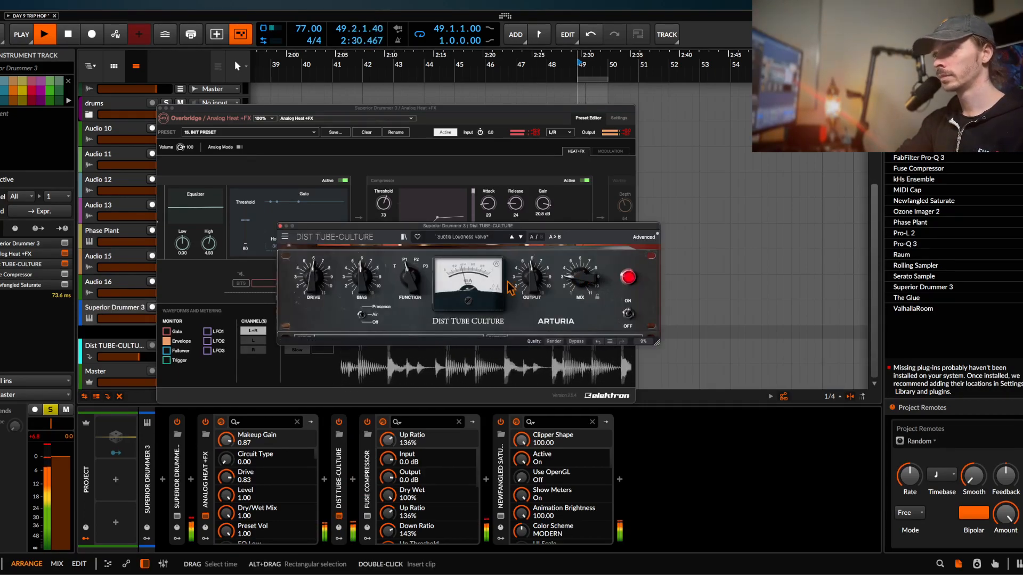
{"action": "left_click", "coordinate": [484, 209]}
{"action": "left_click_drag", "start_coordinate": [484, 209], "coordinate": [480, 189]}
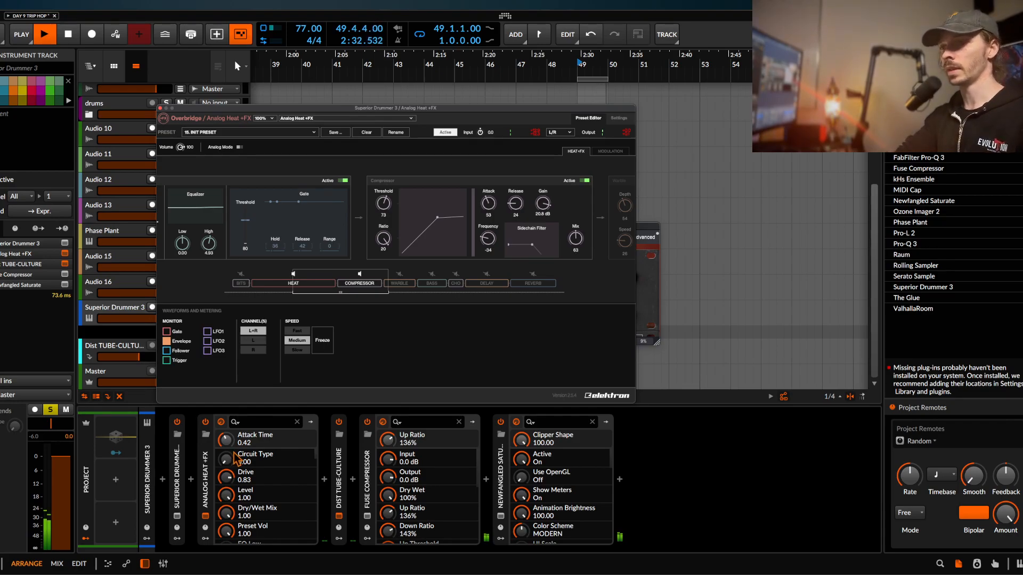
- Bypass Analog Heat +FX, insert The Glue after Dist TUBE-CULTURE, and set its threshold to -18.9 dB
{"action": "double_click", "coordinate": [212, 469]}
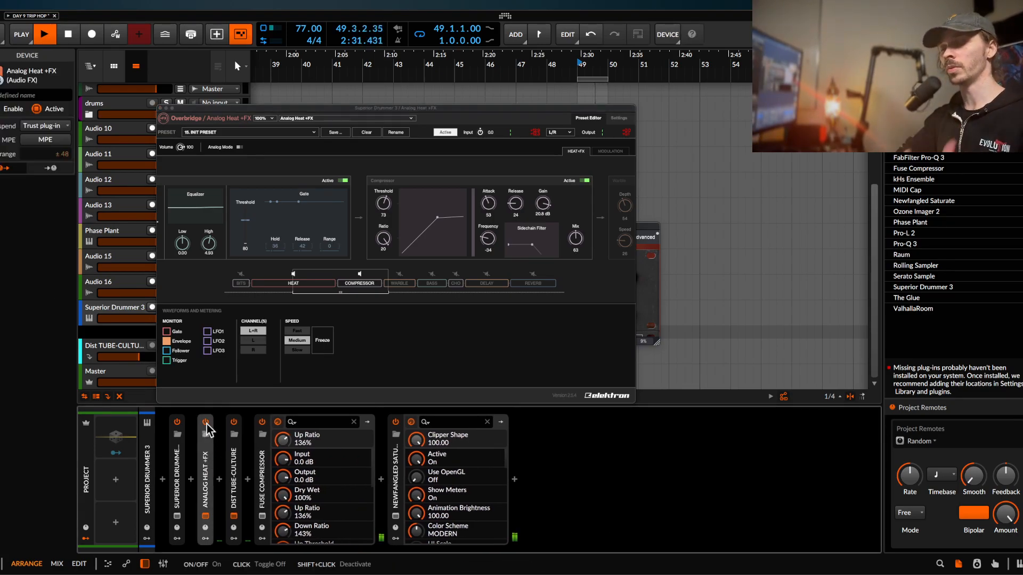
{"action": "left_click", "coordinate": [233, 487]}
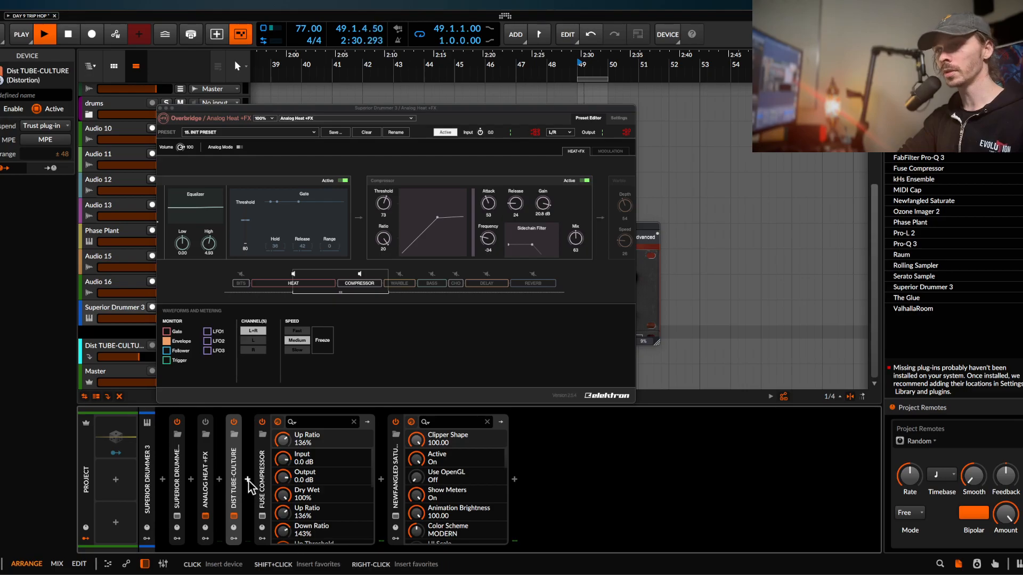
{"action": "left_click", "coordinate": [247, 480]}
{"action": "type", "text": "the"}
{"action": "left_click", "coordinate": [445, 166]}
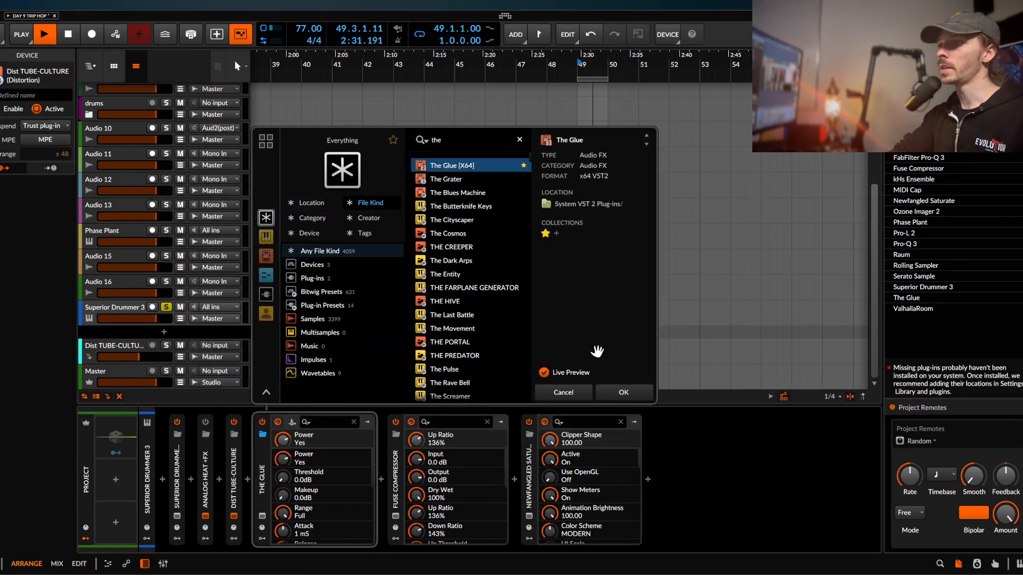
{"action": "left_click", "coordinate": [621, 392]}
{"action": "left_click_drag", "start_coordinate": [455, 153], "coordinate": [301, 116]}
{"action": "left_click_drag", "start_coordinate": [279, 232], "coordinate": [270, 206]}
- Stop the project playback, start a groove from Superior Drummer 3's groove library, and close its window
{"action": "key", "text": "space"}
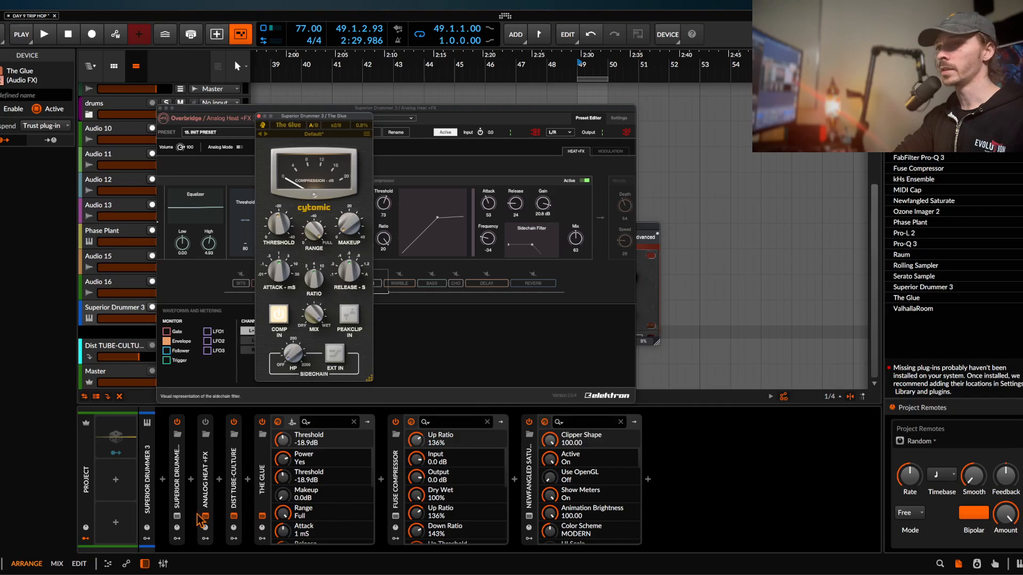
{"action": "left_click", "coordinate": [177, 516]}
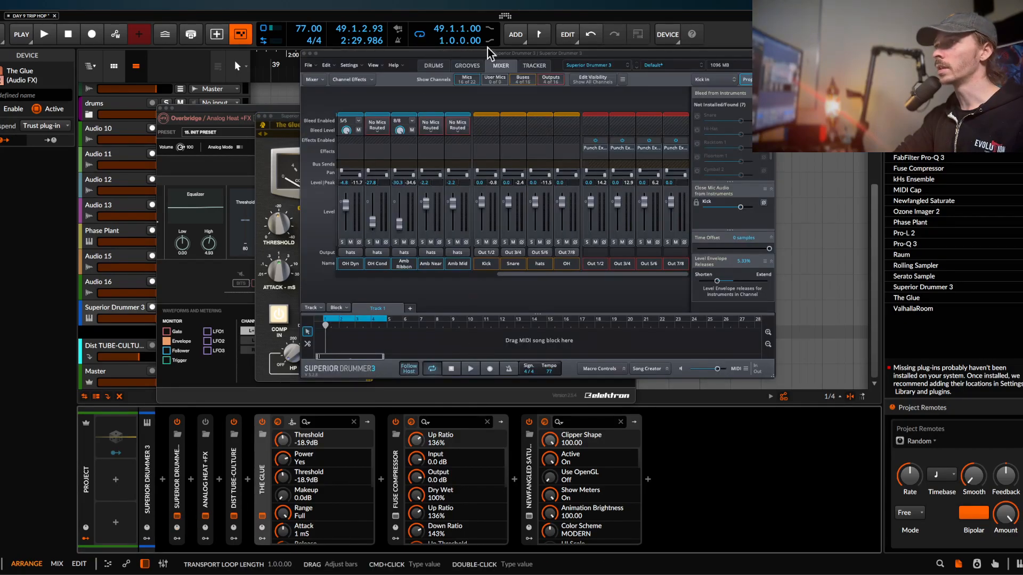
{"action": "left_click", "coordinate": [467, 66]}
{"action": "left_click", "coordinate": [407, 249]}
{"action": "left_click", "coordinate": [304, 54]}
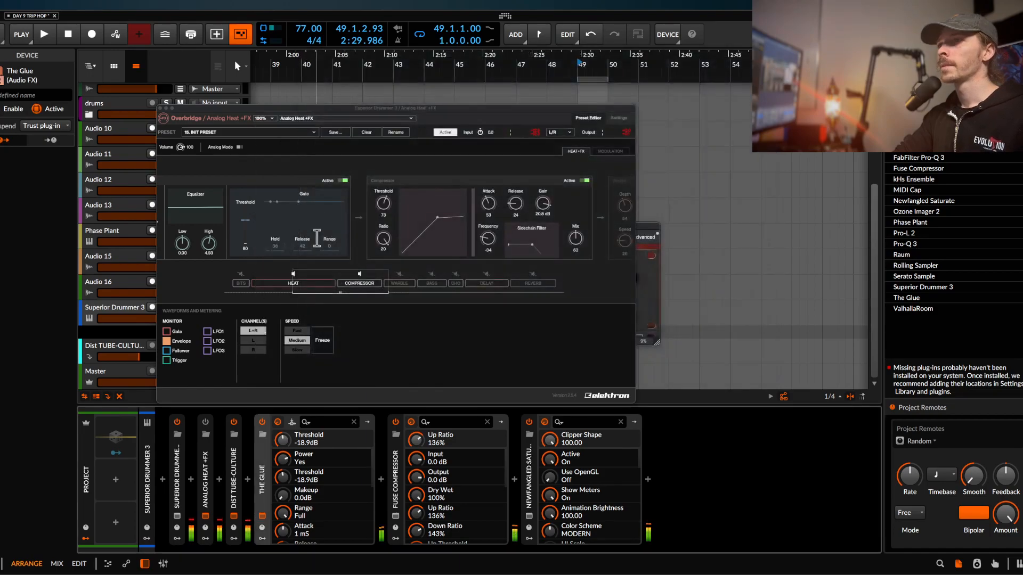
- Set The Glue to threshold -16.6 dB, attack 30 ms and makeup 10.6 dB, adjust its release, and enable peak clipping
{"action": "left_click", "coordinate": [261, 516]}
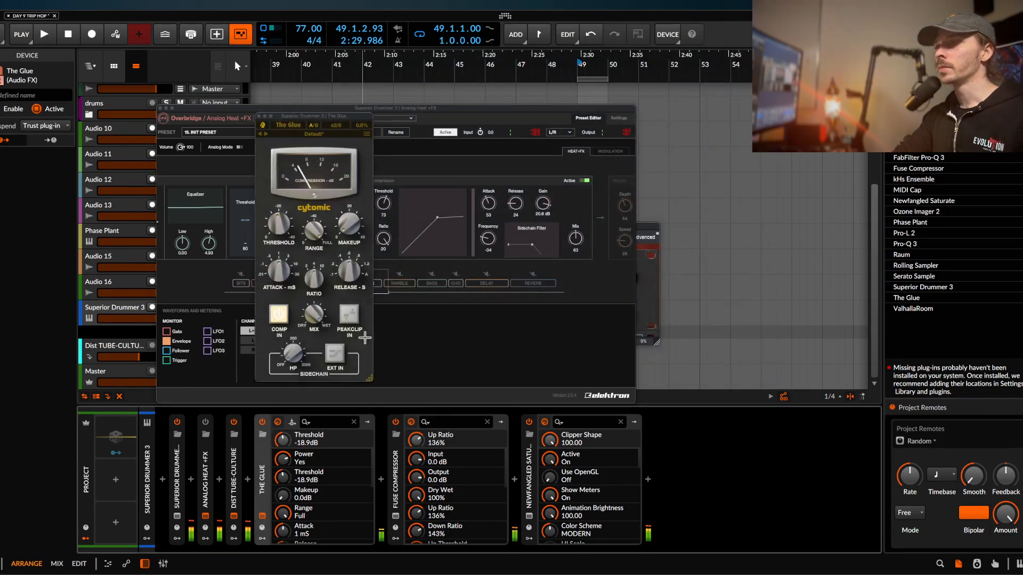
{"action": "left_click_drag", "start_coordinate": [282, 214], "coordinate": [282, 236]}
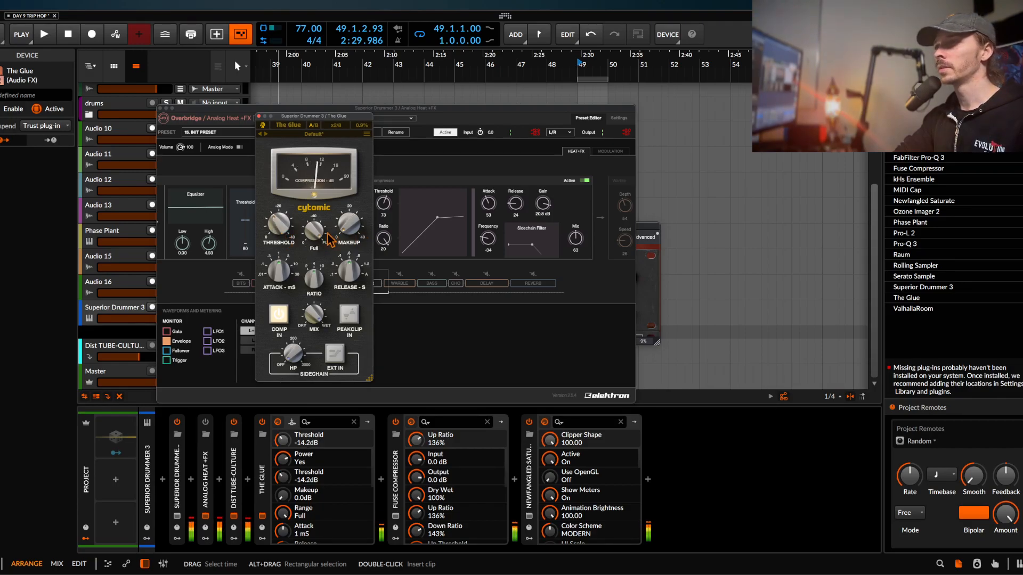
{"action": "left_click_drag", "start_coordinate": [280, 281], "coordinate": [280, 261]}
{"action": "left_click_drag", "start_coordinate": [344, 275], "coordinate": [315, 270]}
{"action": "left_click_drag", "start_coordinate": [349, 234], "coordinate": [339, 202]}
{"action": "left_click_drag", "start_coordinate": [278, 222], "coordinate": [277, 221]}
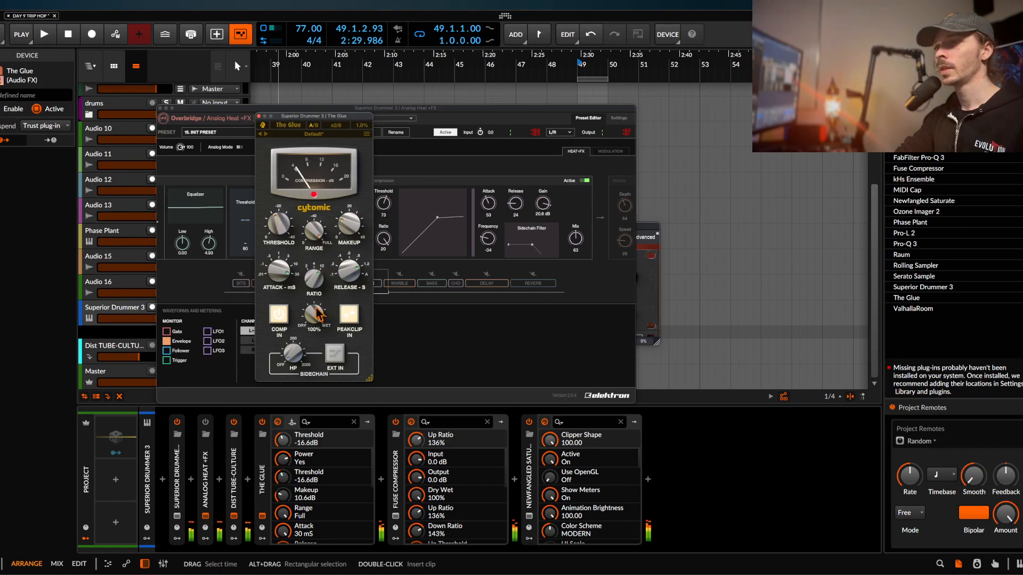
- Lower The Glue's wet mix to 9%, then close its window and collapse the device in the chain
{"action": "left_click_drag", "start_coordinate": [320, 314], "coordinate": [317, 379]}
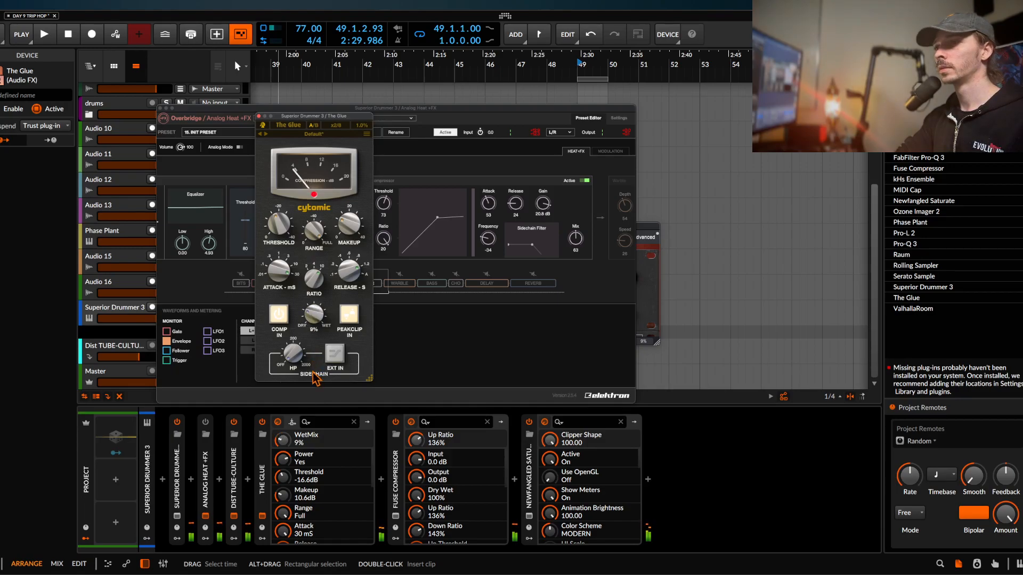
{"action": "left_click", "coordinate": [232, 471]}
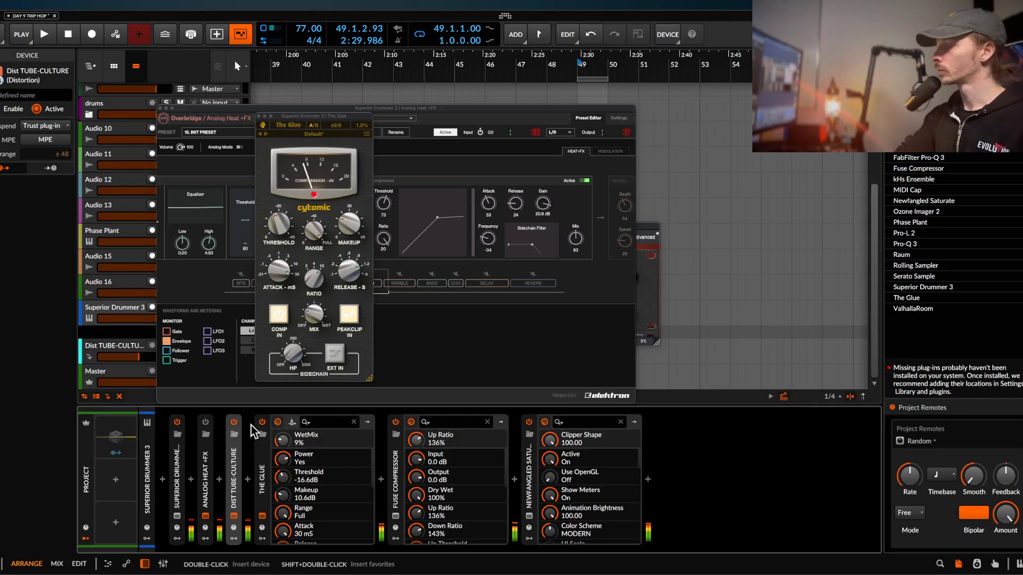
{"action": "left_click", "coordinate": [258, 116]}
{"action": "left_click", "coordinate": [278, 422]}
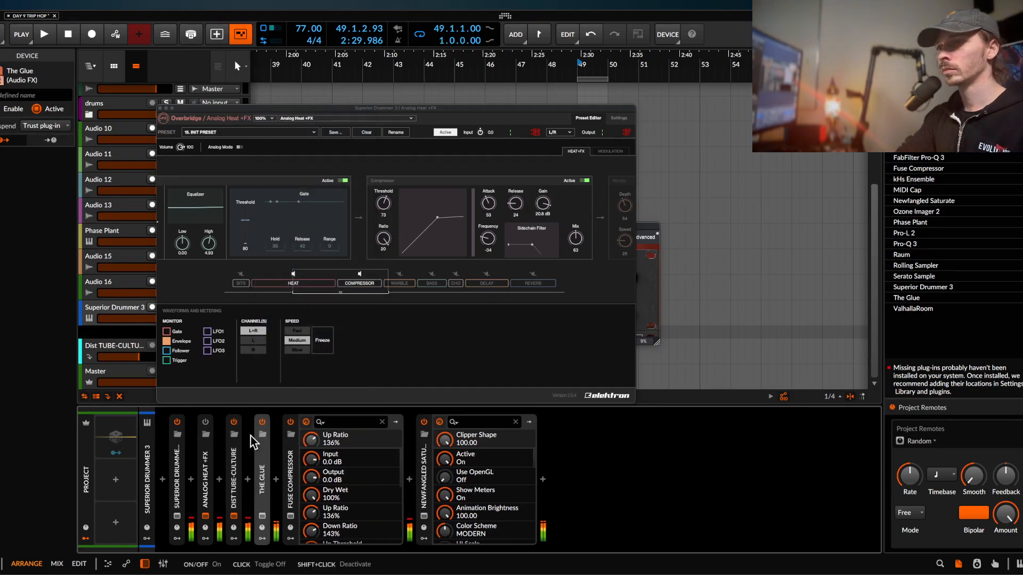
- Compare the drum sound by toggling the effects from Dist TUBE-CULTURE to Saturate together, and Dist TUBE-CULTURE and The Glue individually
{"action": "left_click", "coordinate": [234, 457]}
{"action": "left_click", "coordinate": [423, 458], "text": "shift"}
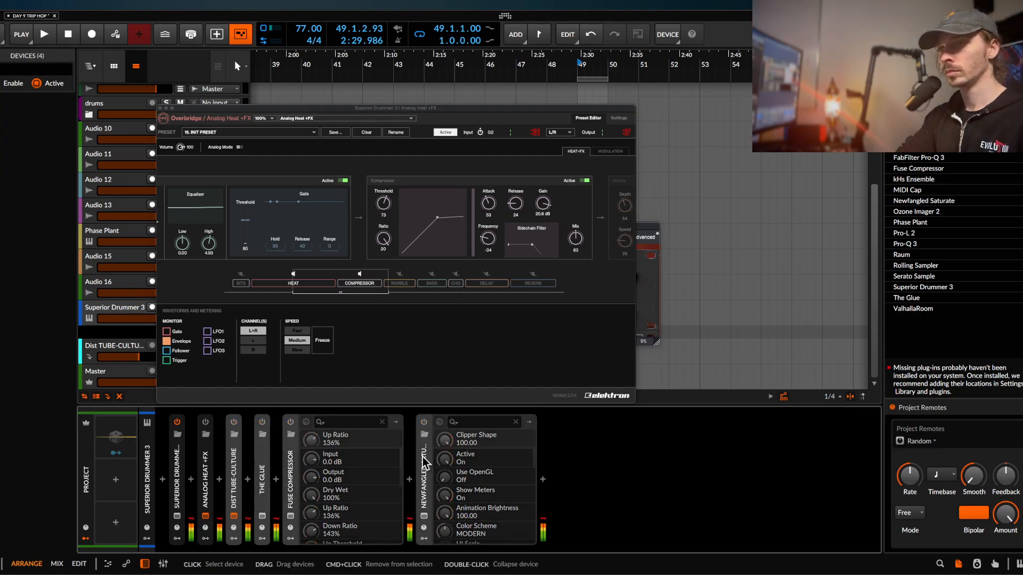
{"action": "key", "text": "alt+a"}
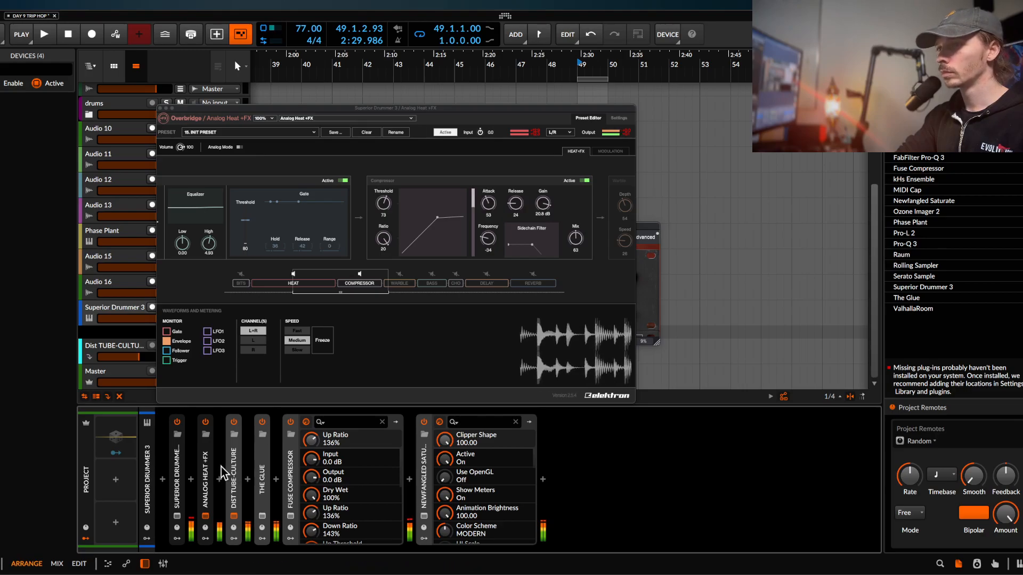
{"action": "left_click", "coordinate": [234, 422]}
{"action": "left_click", "coordinate": [234, 422]}
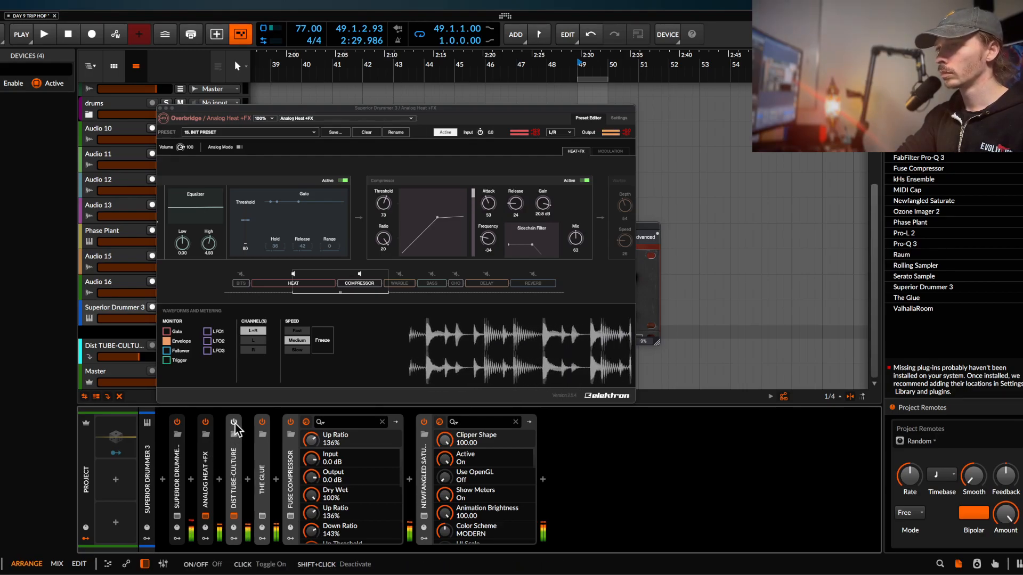
{"action": "left_click", "coordinate": [262, 422]}
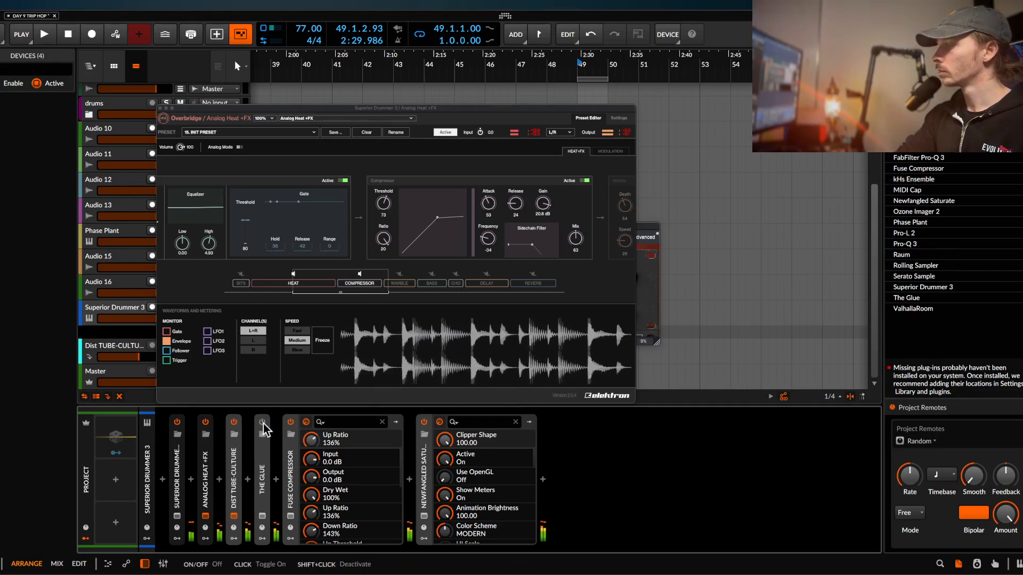
{"action": "left_click", "coordinate": [263, 422]}
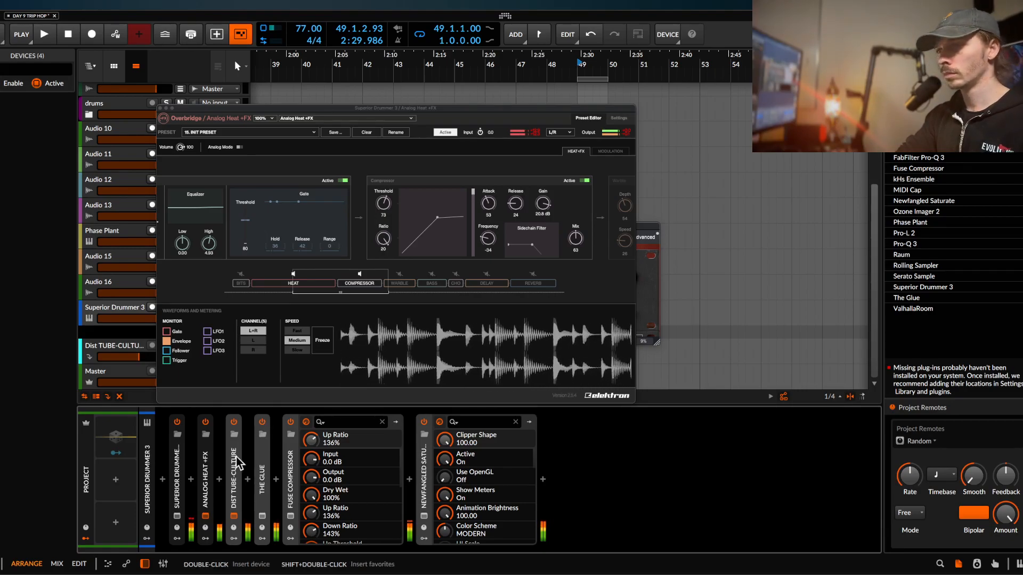
- Bypass all five effects after Superior Drummer 3, play the drums, and close the Analog Heat +FX and Dist TUBE-CULTURE windows
{"action": "left_click", "coordinate": [204, 472]}
{"action": "left_click", "coordinate": [422, 449], "text": "shift"}
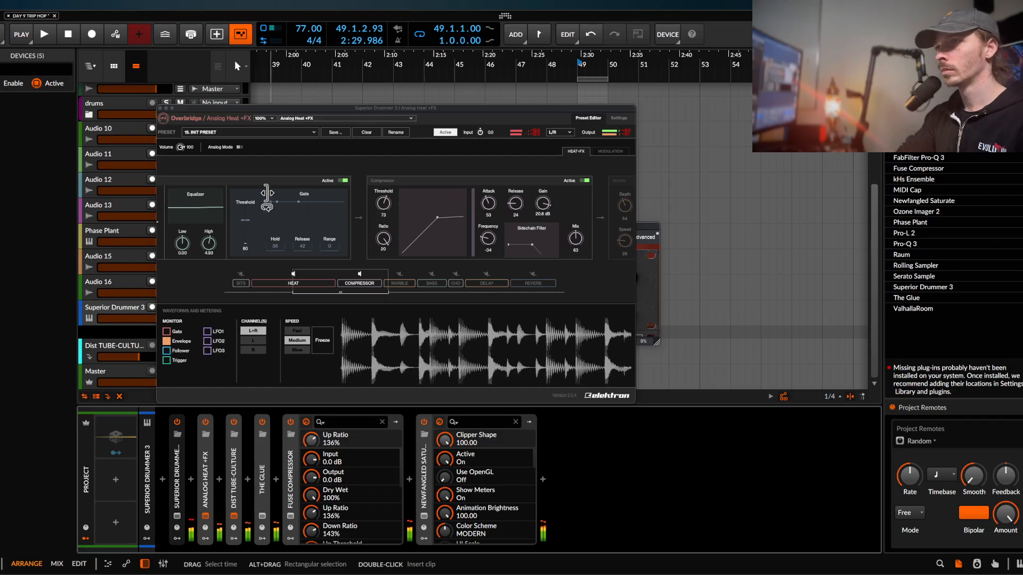
{"action": "left_click", "coordinate": [162, 112]}
{"action": "key", "text": "space"}
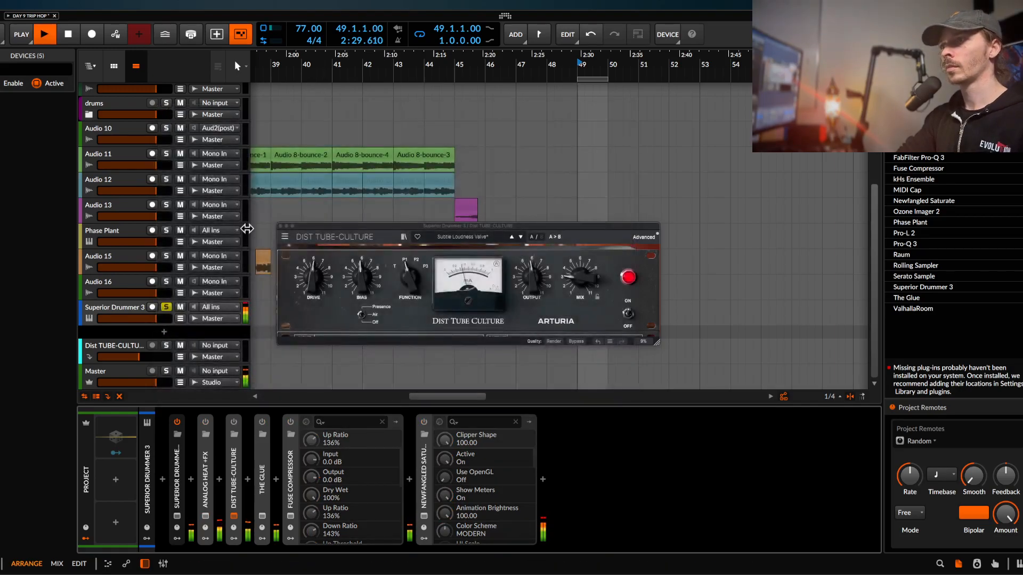
{"action": "left_click", "coordinate": [280, 227]}
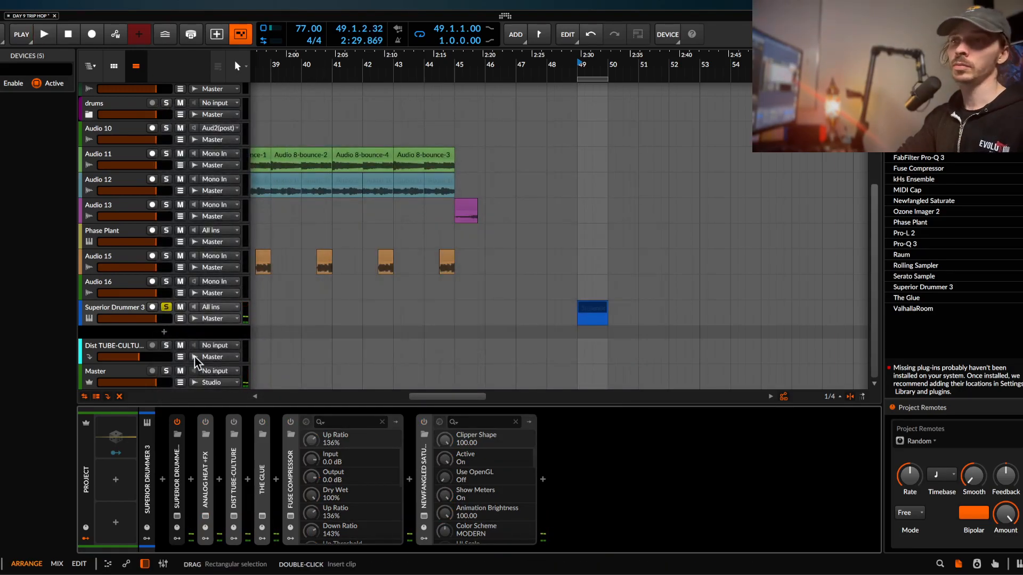
- Open Rolling Sampler on the Master track and place its captured audio at bar 50 on a new track below Superior Drummer 3
{"action": "left_click", "coordinate": [140, 376]}
{"action": "left_click", "coordinate": [302, 517]}
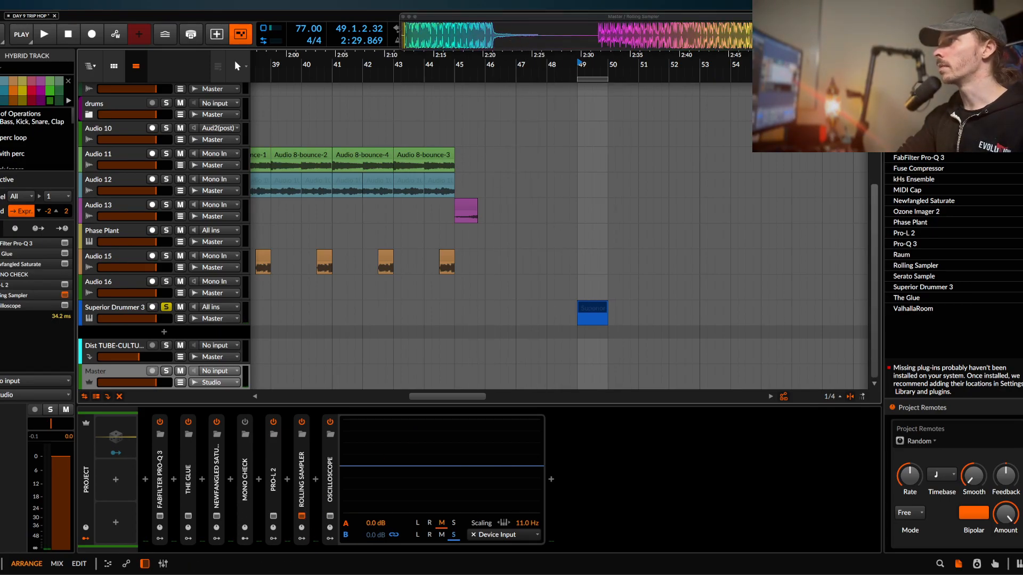
{"action": "left_click", "coordinate": [699, 26]}
{"action": "left_click_drag", "start_coordinate": [708, 47], "coordinate": [613, 337]}
{"action": "left_click", "coordinate": [650, 339]}
- Set a one-bar loop over bar 50 of the captured drum audio and play it with its track soloed
{"action": "scroll", "coordinate": [651, 339], "scroll_direction": "up", "scroll_amount": 5}
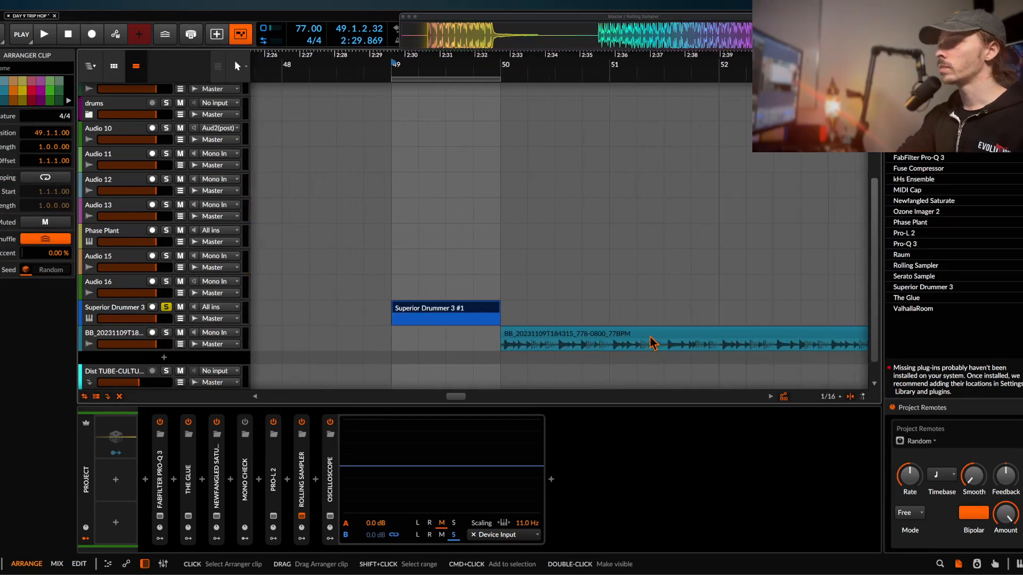
{"action": "scroll", "coordinate": [586, 341], "scroll_direction": "up", "scroll_amount": 4}
{"action": "left_click", "coordinate": [613, 349]}
{"action": "left_click_drag", "start_coordinate": [614, 348], "coordinate": [531, 351]}
{"action": "scroll", "coordinate": [531, 350], "scroll_direction": "down", "scroll_amount": 2}
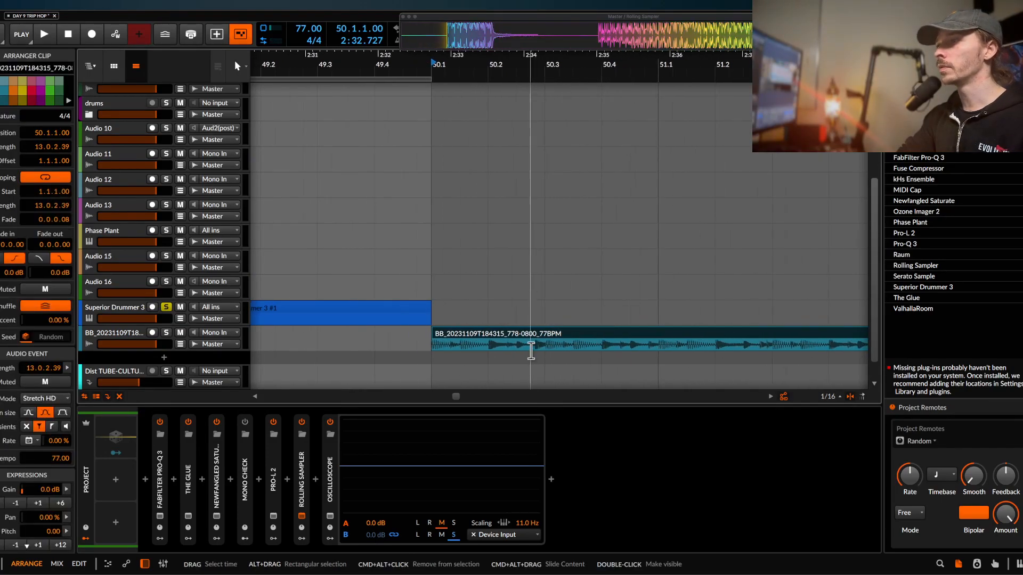
{"action": "left_click", "coordinate": [436, 349]}
{"action": "scroll", "coordinate": [435, 349], "scroll_direction": "down", "scroll_amount": 1}
{"action": "left_click", "coordinate": [455, 333]}
{"action": "scroll", "coordinate": [454, 334], "scroll_direction": "down", "scroll_amount": 3}
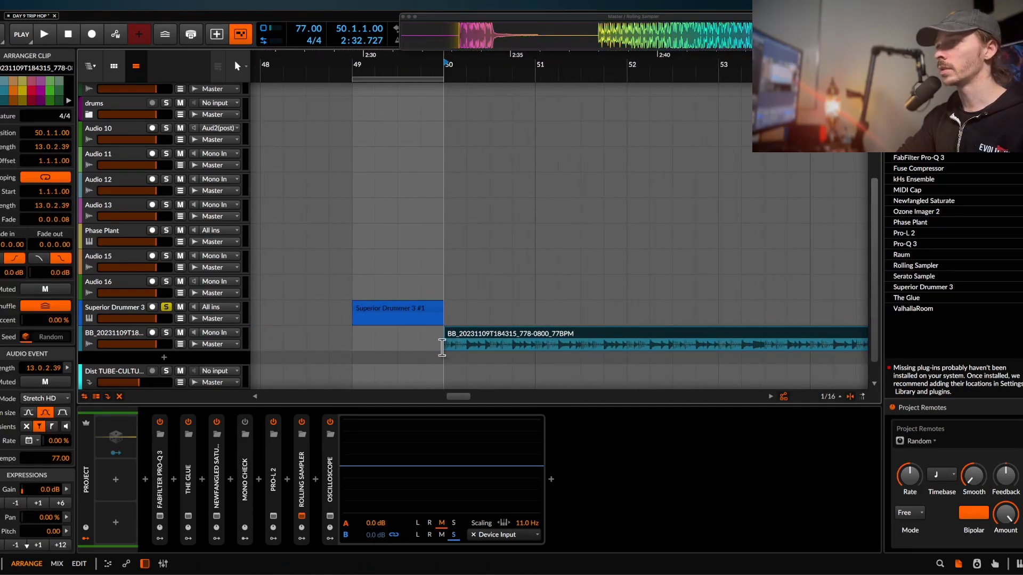
{"action": "left_click_drag", "start_coordinate": [442, 347], "coordinate": [505, 346]}
{"action": "key", "text": "super+l"}
{"action": "left_click", "coordinate": [166, 333]}
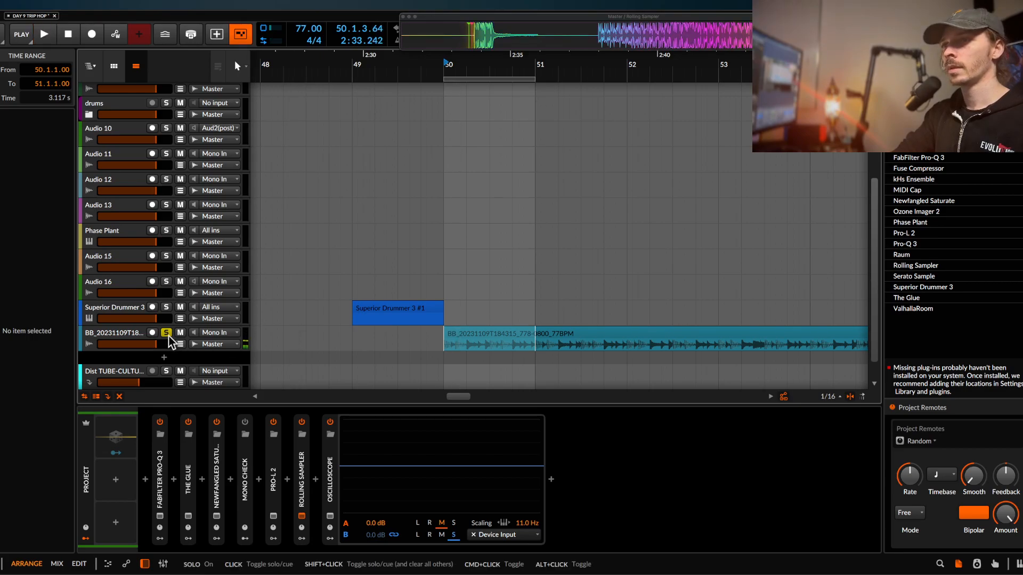
{"action": "key", "text": "space"}
{"action": "left_click", "coordinate": [468, 338]}
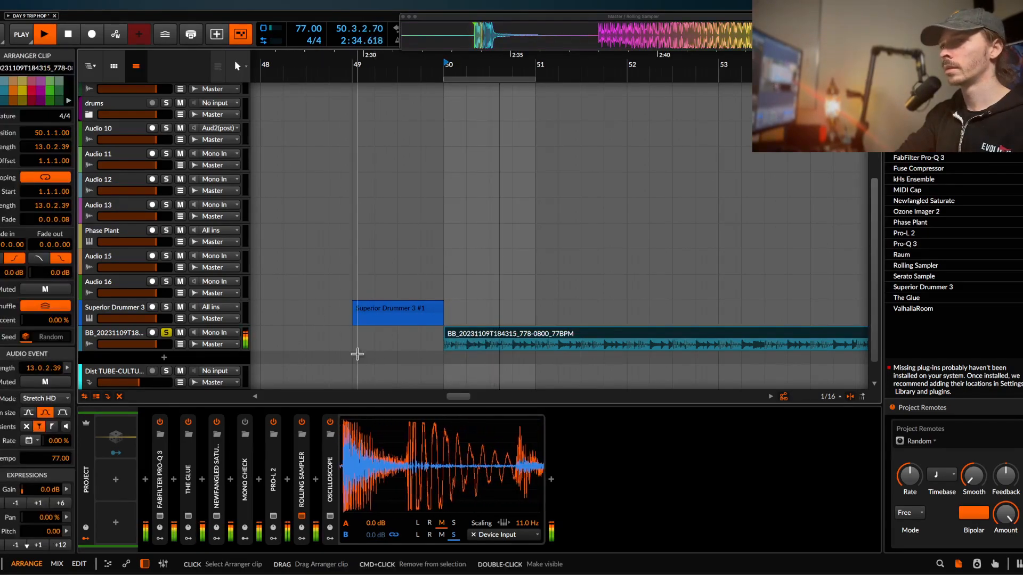
{"action": "key", "text": "space"}
- Change the captured drum clip's stretch mode to Repitch, lower the project tempo to 62 BPM, and start playback
{"action": "left_click", "coordinate": [63, 398]}
{"action": "left_click", "coordinate": [58, 383]}
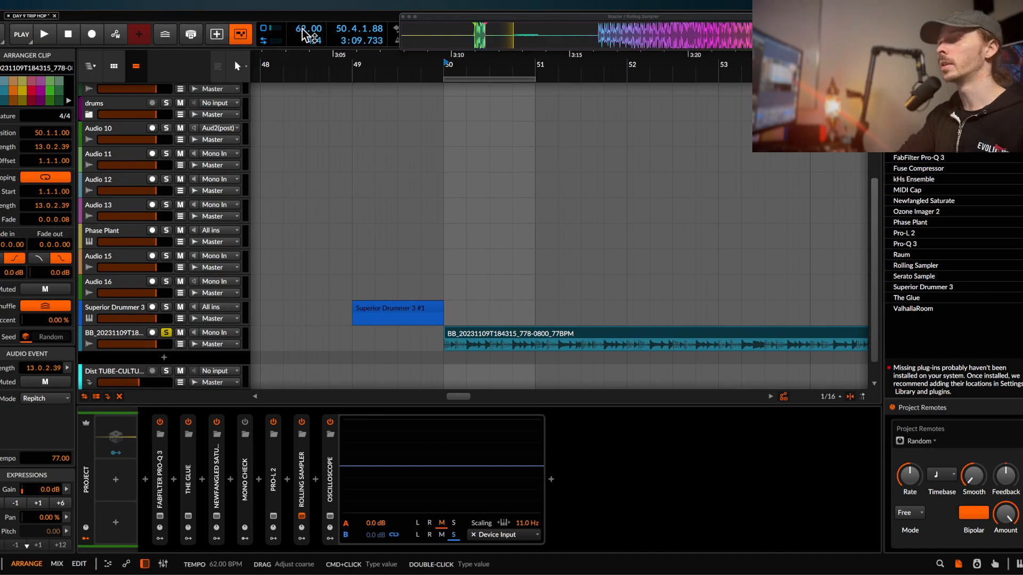
{"action": "key", "text": "space"}
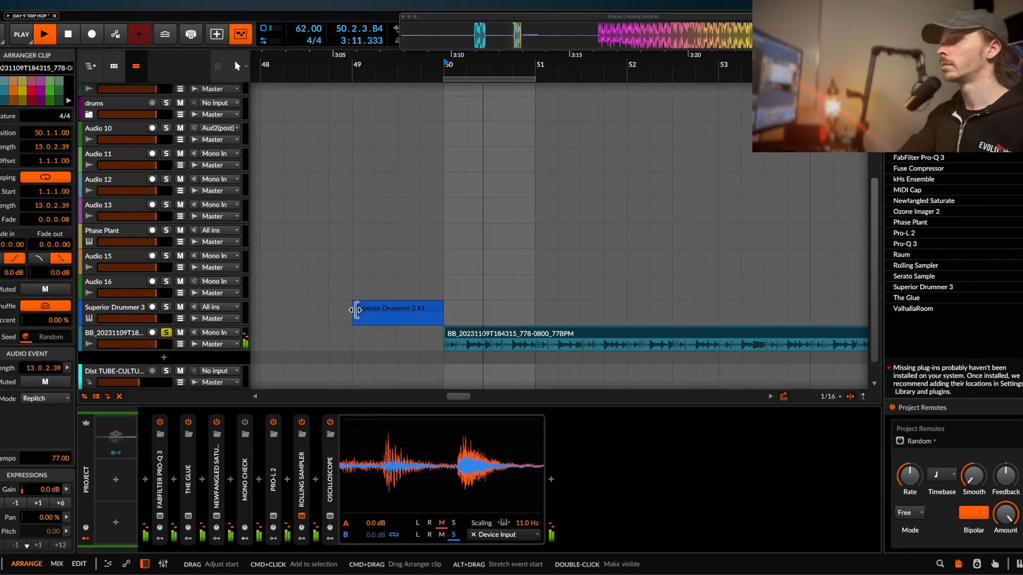
- Insert Transient Control on the captured drum track and slightly lower its sustain gain
{"action": "left_click", "coordinate": [126, 334]}
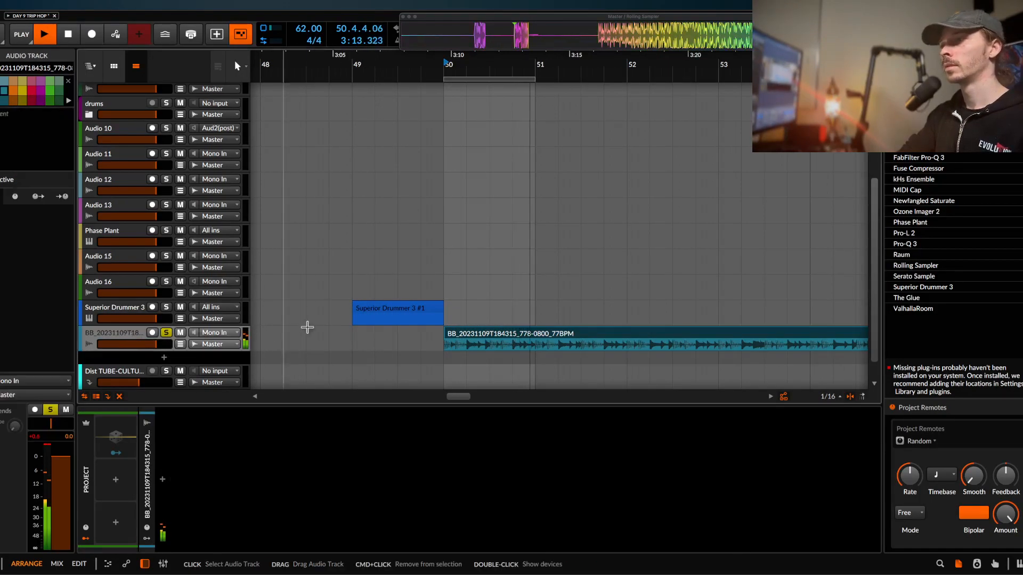
{"action": "scroll", "coordinate": [497, 324], "scroll_direction": "up", "scroll_amount": 3}
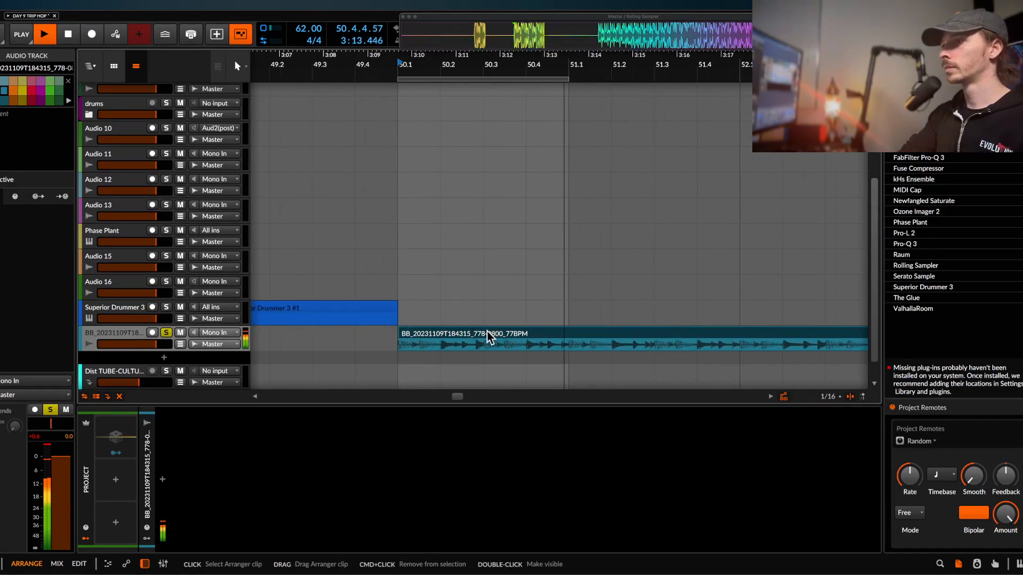
{"action": "scroll", "coordinate": [486, 338], "scroll_direction": "down", "scroll_amount": 2}
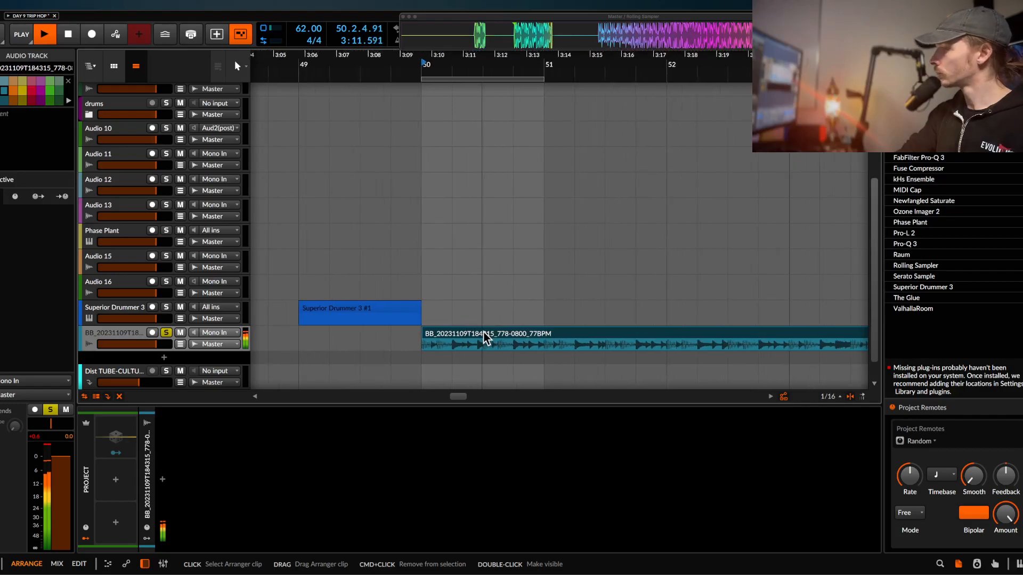
{"action": "left_click", "coordinate": [181, 471]}
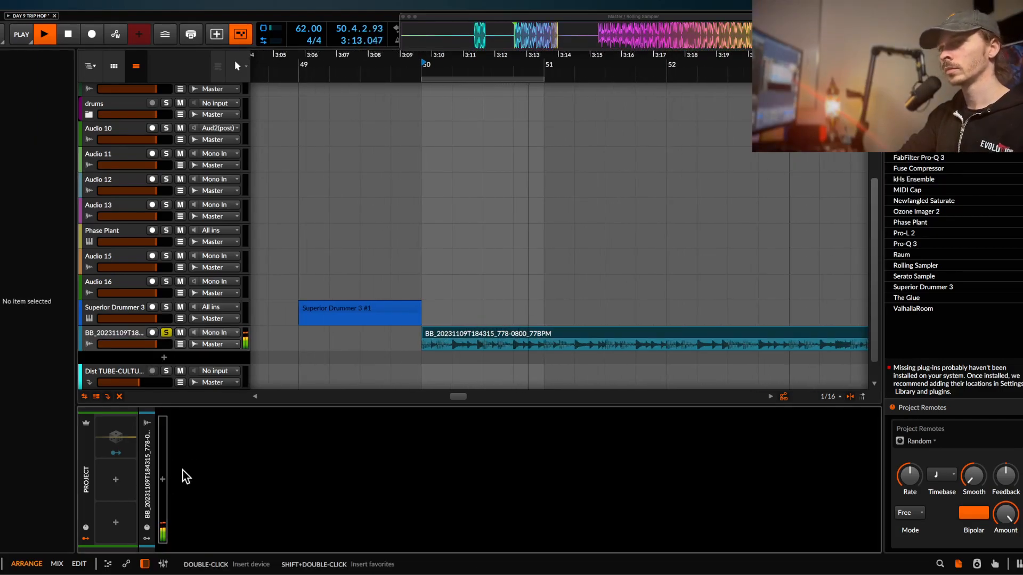
{"action": "double_click", "coordinate": [162, 489]}
{"action": "type", "text": "tran"}
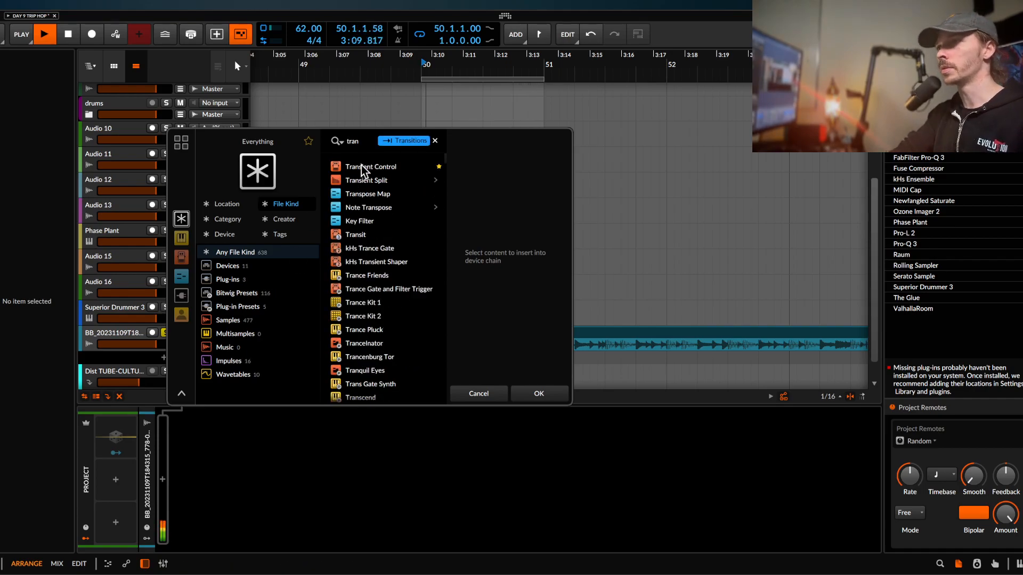
{"action": "left_click", "coordinate": [362, 167]}
{"action": "left_click", "coordinate": [539, 393]}
{"action": "mouse_move", "coordinate": [243, 525]}
{"action": "left_mouse_down"}
{"action": "mouse_move", "coordinate": [243, 548]}
{"action": "mouse_move", "coordinate": [264, 531]}
{"action": "mouse_move", "coordinate": [265, 543]}
{"action": "mouse_move", "coordinate": [243, 531]}
{"action": "left_mouse_up"}
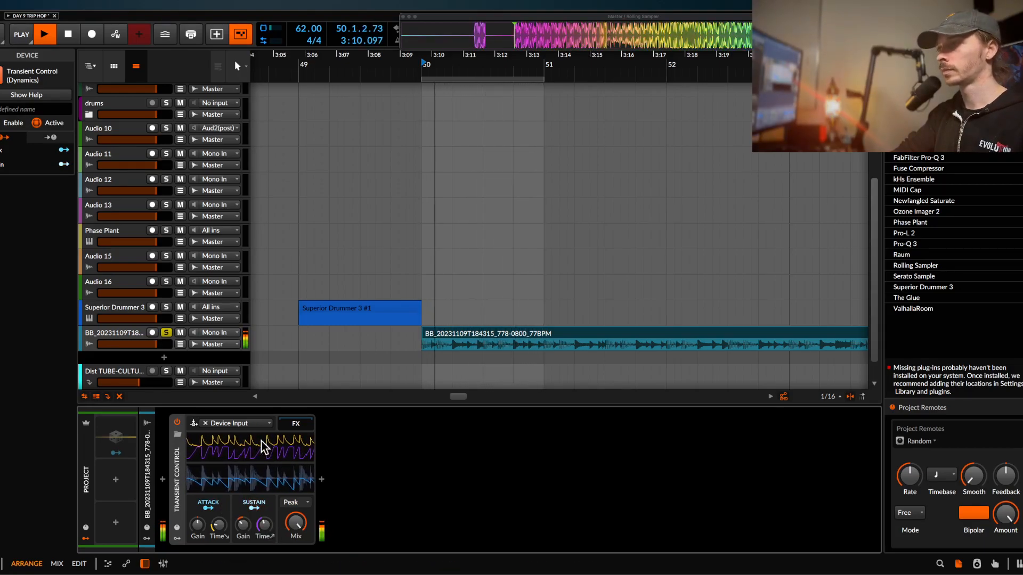
- Copy the Audio 4 clips from bars 37 and 38 and paste them at bar 50 on the same track
{"action": "scroll", "coordinate": [316, 340], "scroll_direction": "down", "scroll_amount": 3}
{"action": "scroll", "coordinate": [316, 341], "scroll_direction": "down", "scroll_amount": 1}
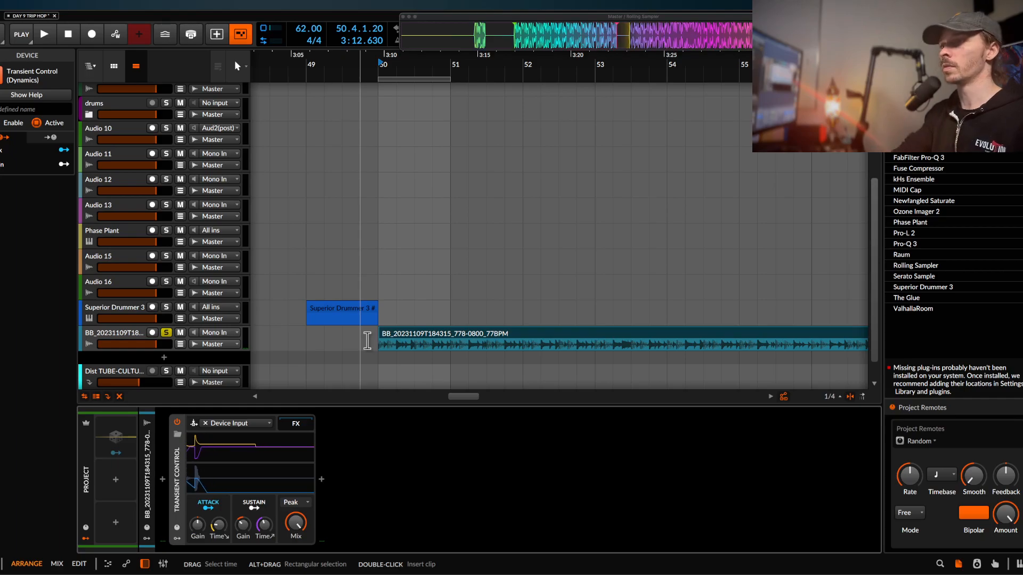
{"action": "scroll", "coordinate": [367, 341], "scroll_direction": "up", "scroll_amount": 5}
{"action": "scroll", "coordinate": [366, 341], "scroll_direction": "down", "scroll_amount": 2}
{"action": "scroll", "coordinate": [367, 346], "scroll_direction": "left", "scroll_amount": 10}
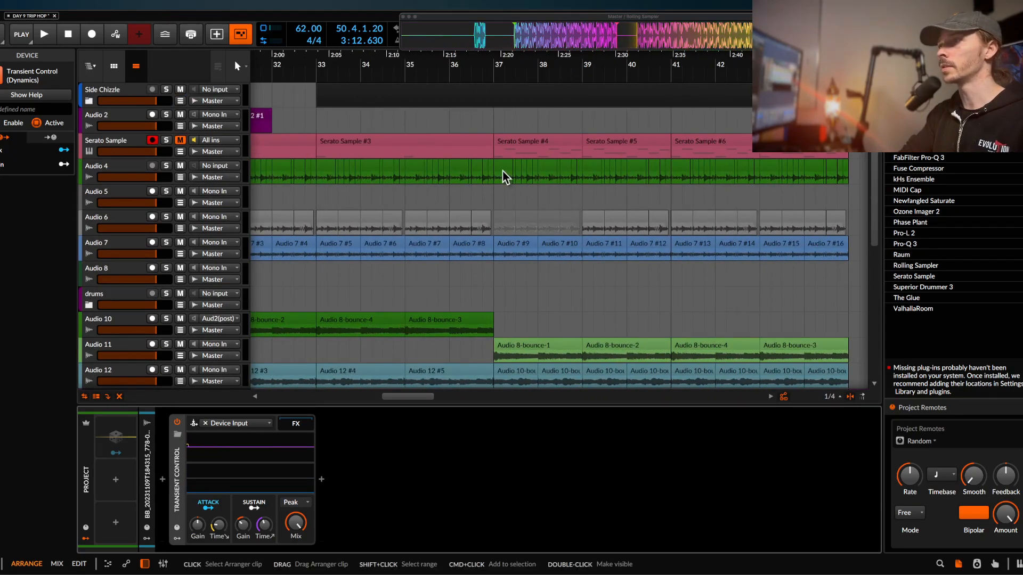
{"action": "left_click", "coordinate": [502, 171]}
{"action": "left_click", "coordinate": [579, 171], "text": "shift"}
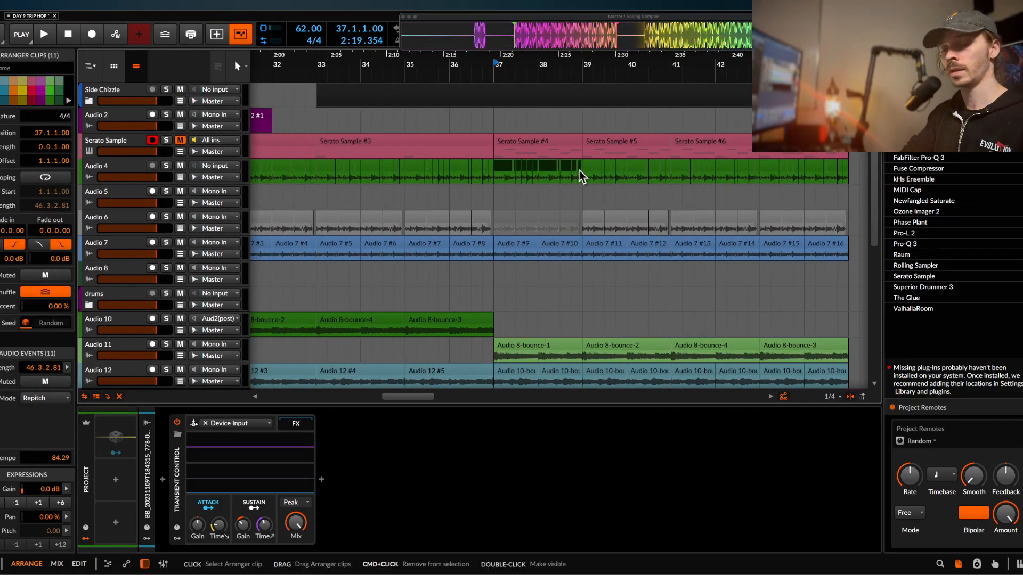
{"action": "scroll", "coordinate": [579, 170], "scroll_direction": "right", "scroll_amount": 12}
{"action": "scroll", "coordinate": [578, 169], "scroll_direction": "right", "scroll_amount": 1}
{"action": "left_click", "coordinate": [327, 178]}
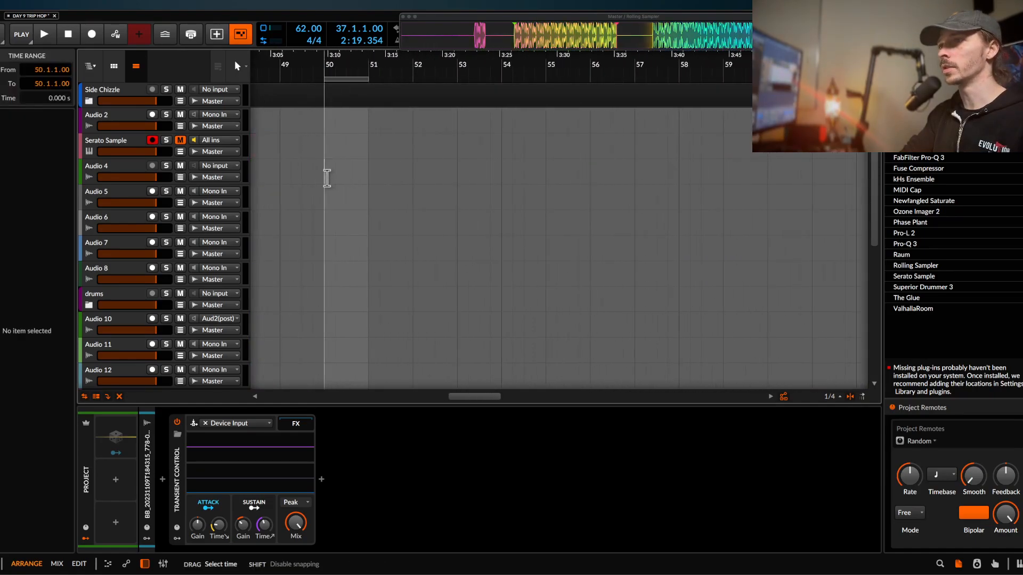
{"action": "key", "text": "super+v"}
- Play bar 50 to hear the pasted Audio 4 clips alongside the captured drum loop
{"action": "scroll", "coordinate": [327, 178], "scroll_direction": "up", "scroll_amount": 2}
{"action": "left_click", "coordinate": [327, 177]}
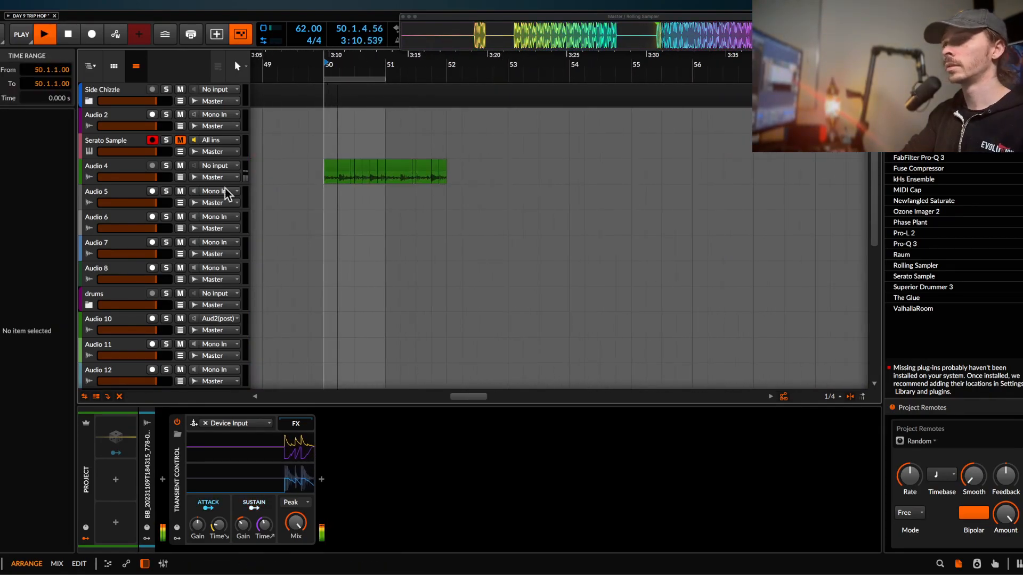
{"action": "scroll", "coordinate": [333, 166], "scroll_direction": "up", "scroll_amount": 1}
{"action": "scroll", "coordinate": [333, 162], "scroll_direction": "down", "scroll_amount": 2}
{"action": "scroll", "coordinate": [331, 158], "scroll_direction": "up", "scroll_amount": 1}
{"action": "scroll", "coordinate": [333, 160], "scroll_direction": "up", "scroll_amount": 5}
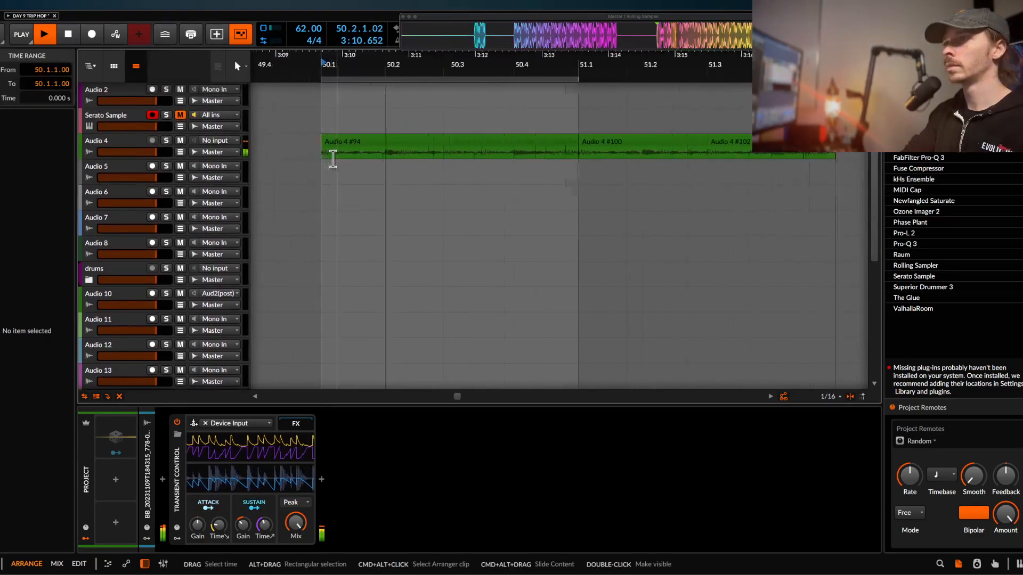
{"action": "scroll", "coordinate": [332, 159], "scroll_direction": "down", "scroll_amount": 1}
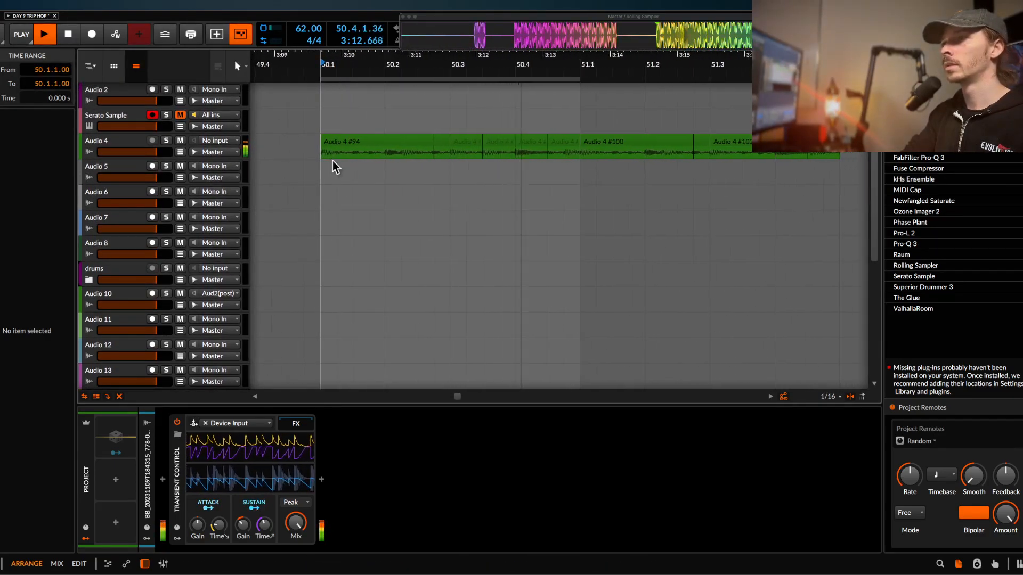
- Solo Audio 4, audition the 50.1.3 to 50.1.4 slice, and copy it to 50.1.1
{"action": "left_click_drag", "start_coordinate": [359, 155], "coordinate": [366, 160]}
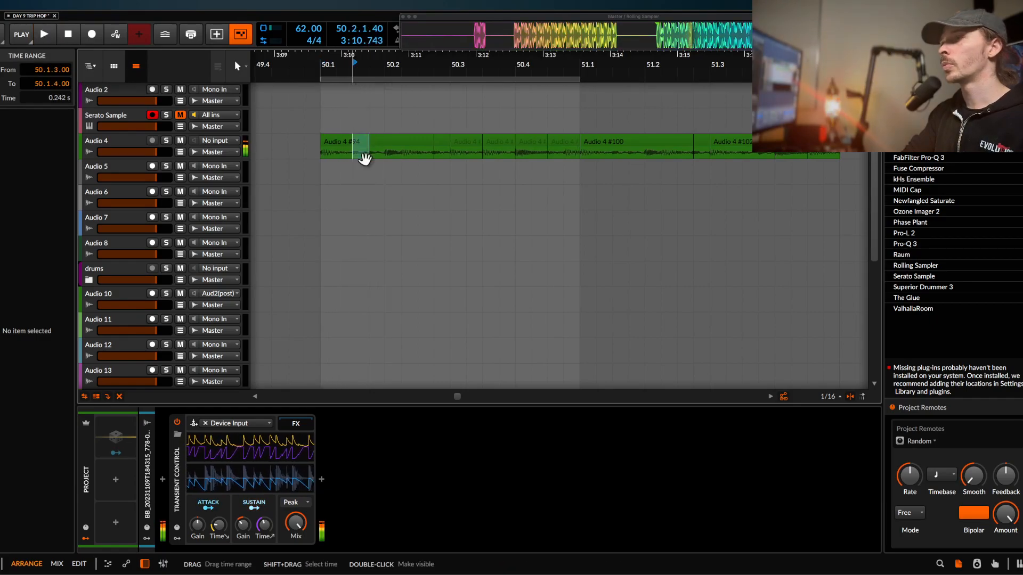
{"action": "scroll", "coordinate": [354, 151], "scroll_direction": "up", "scroll_amount": 3}
{"action": "left_click", "coordinate": [165, 141]}
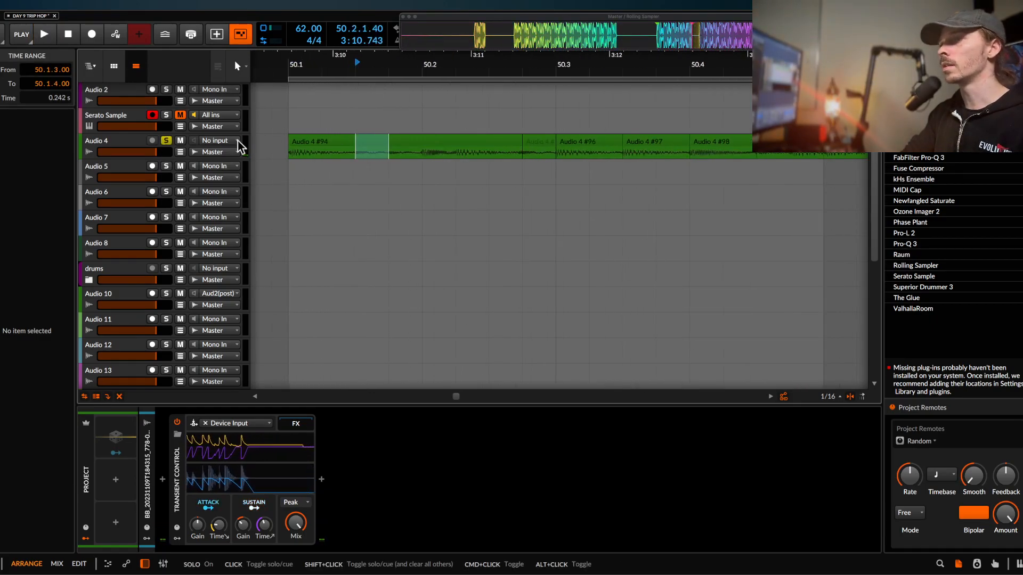
{"action": "key", "text": "space"}
{"action": "left_click", "coordinate": [366, 150]}
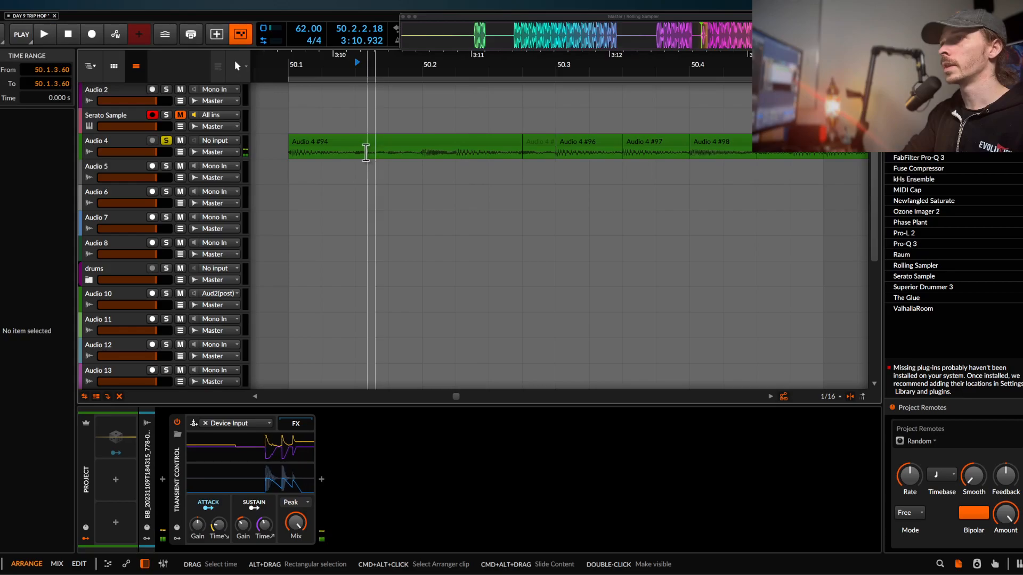
{"action": "left_click_drag", "start_coordinate": [359, 153], "coordinate": [381, 155]}
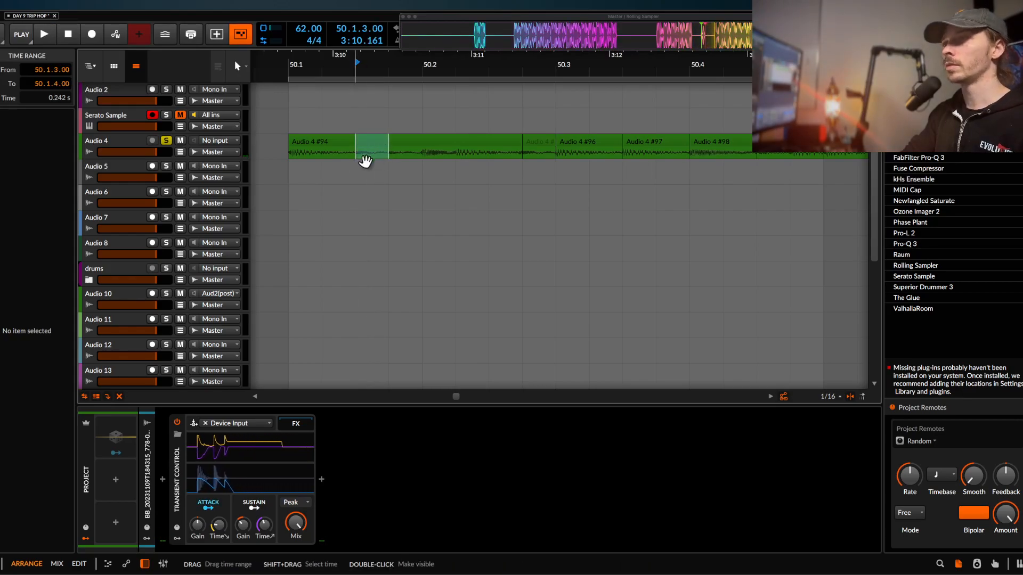
{"action": "left_click_drag", "start_coordinate": [288, 153], "coordinate": [304, 154]}
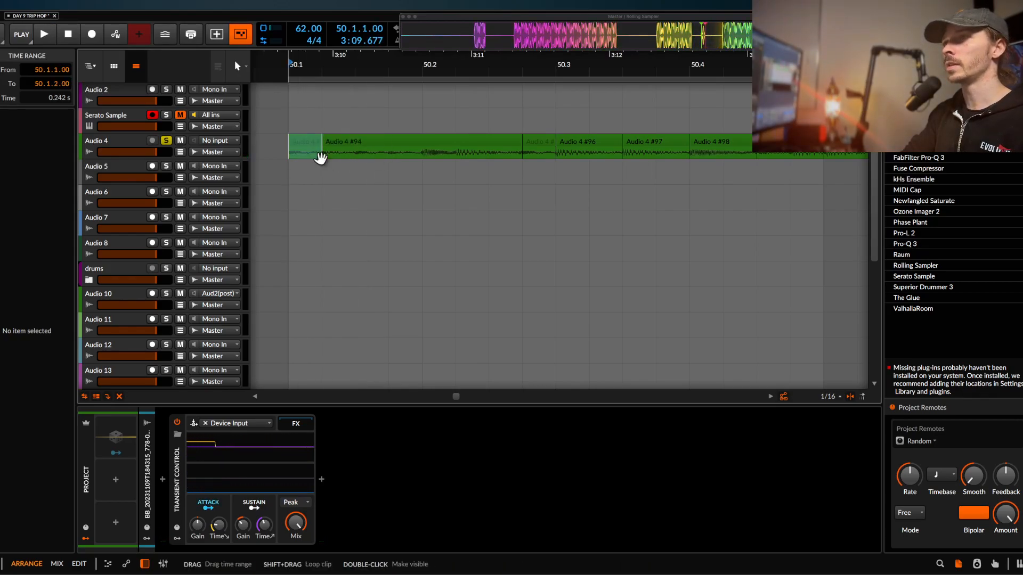
- Isolate the Audio 4 slice at 50.1.3 by trimming the following clip's start to 50.2 and deleting the audio at 50.1.2
{"action": "left_click", "coordinate": [354, 154]}
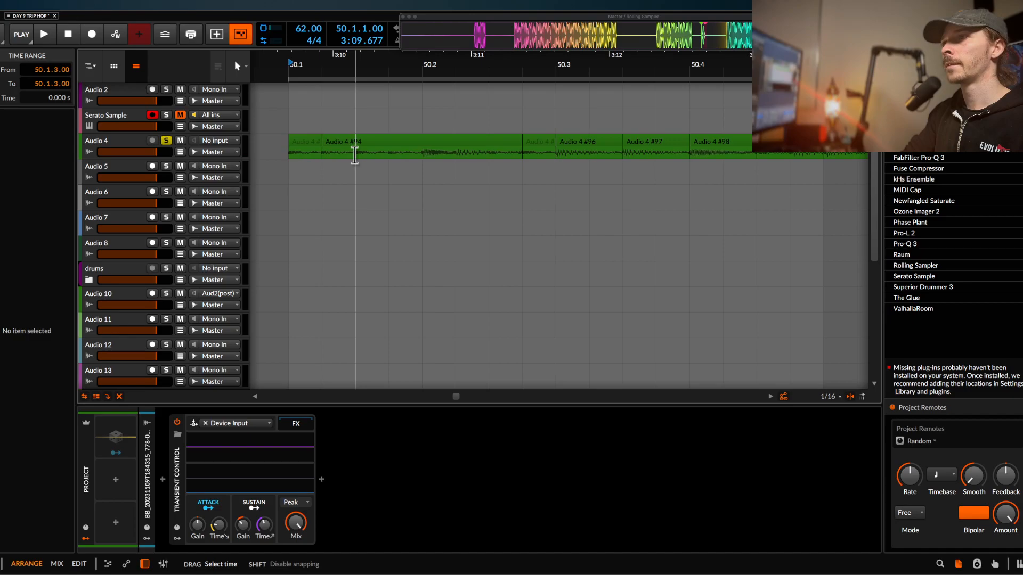
{"action": "left_click", "coordinate": [383, 154]}
{"action": "left_click", "coordinate": [400, 145]}
{"action": "left_click_drag", "start_coordinate": [389, 143], "coordinate": [424, 143]}
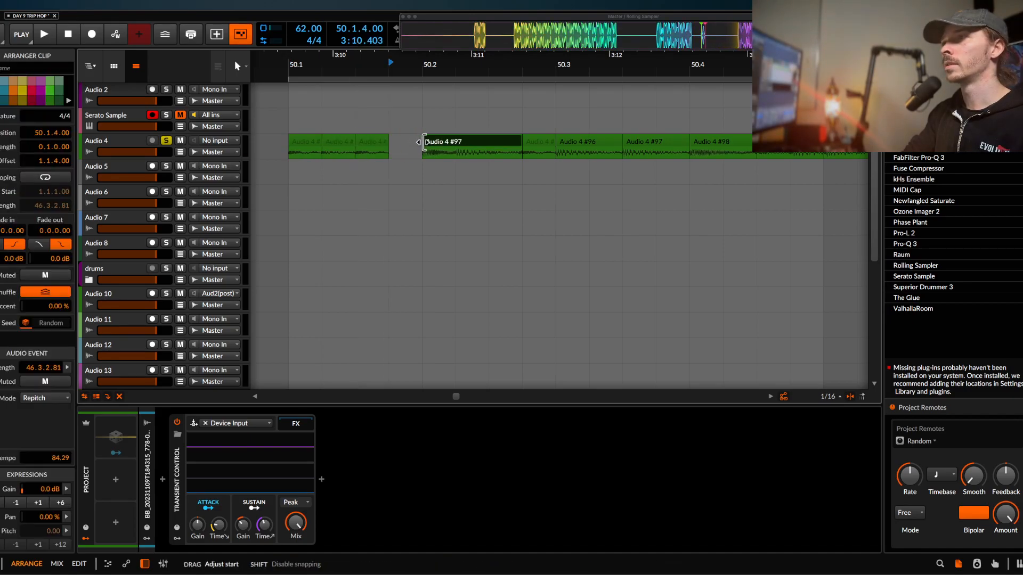
{"action": "left_click", "coordinate": [344, 144]}
{"action": "key", "text": "Delete"}
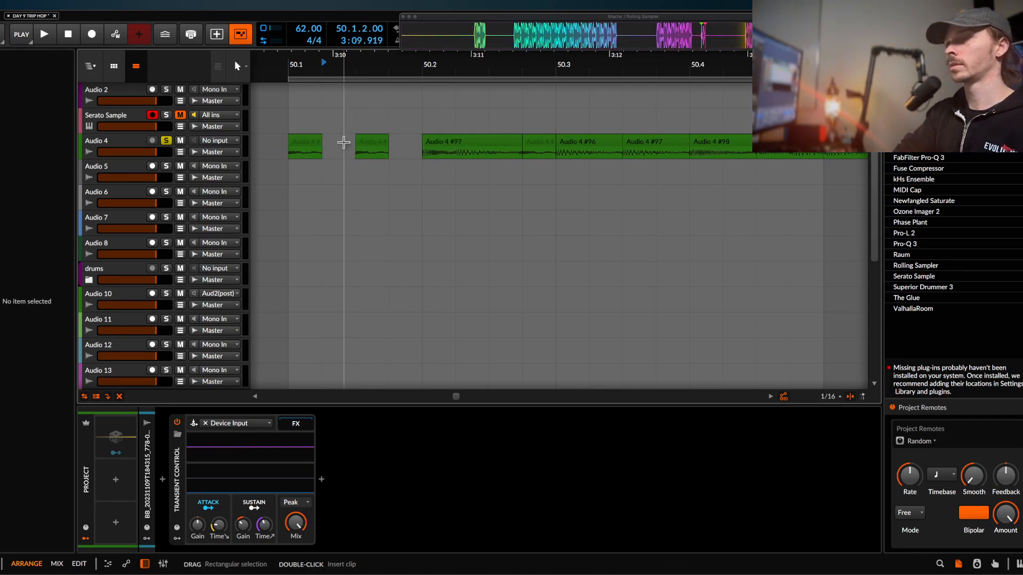
- Duplicate the first two beats of bar 50 on Audio 4 onto beats three and four
{"action": "left_click_drag", "start_coordinate": [286, 153], "coordinate": [554, 158]}
{"action": "scroll", "coordinate": [555, 158], "scroll_direction": "down", "scroll_amount": 3}
{"action": "key", "text": "super+d"}
- Play the edited Audio 4 pattern from bar 50 and turn off the track's solo during playback
{"action": "left_click", "coordinate": [379, 145]}
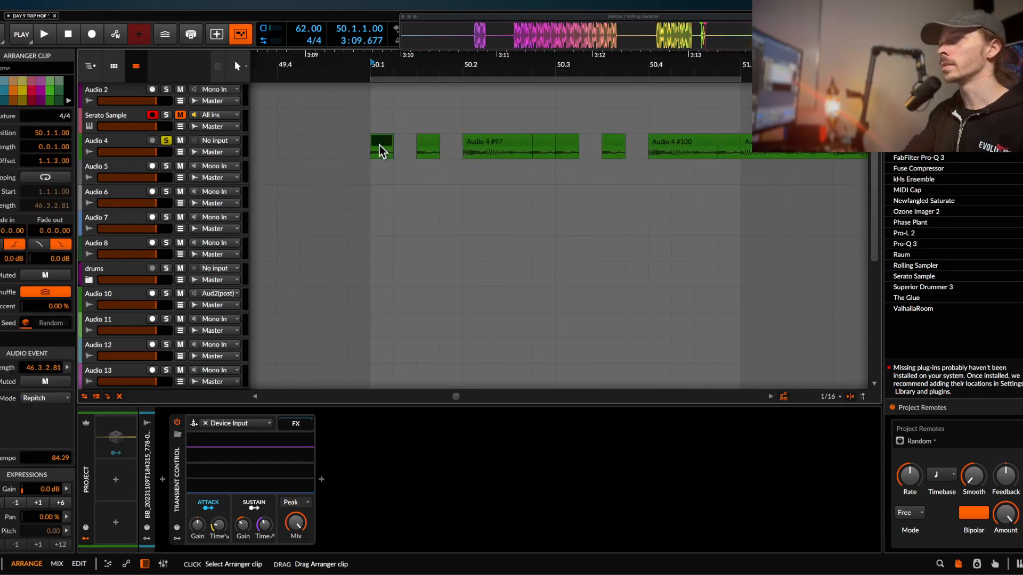
{"action": "key", "text": "space"}
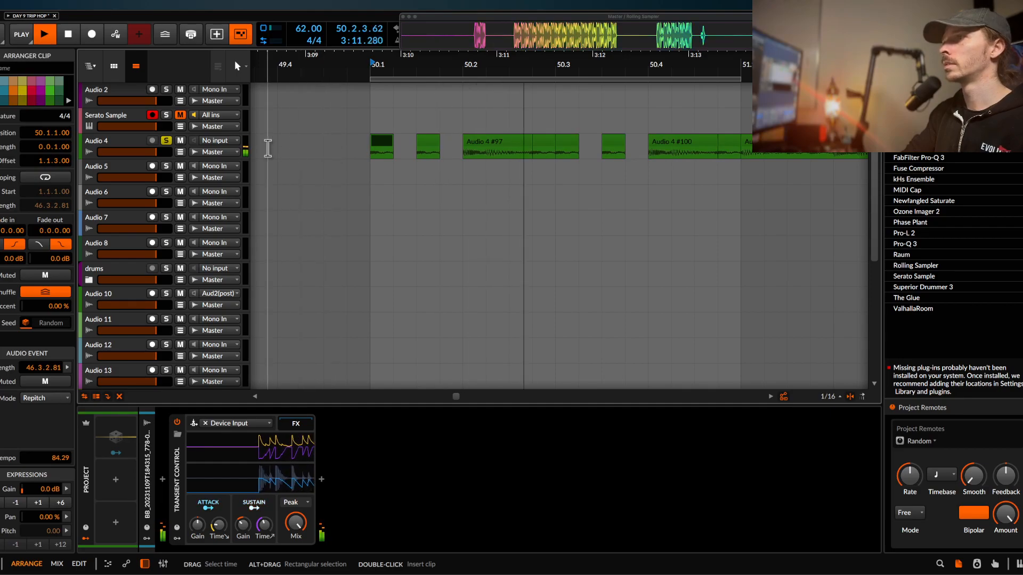
{"action": "left_click", "coordinate": [167, 140]}
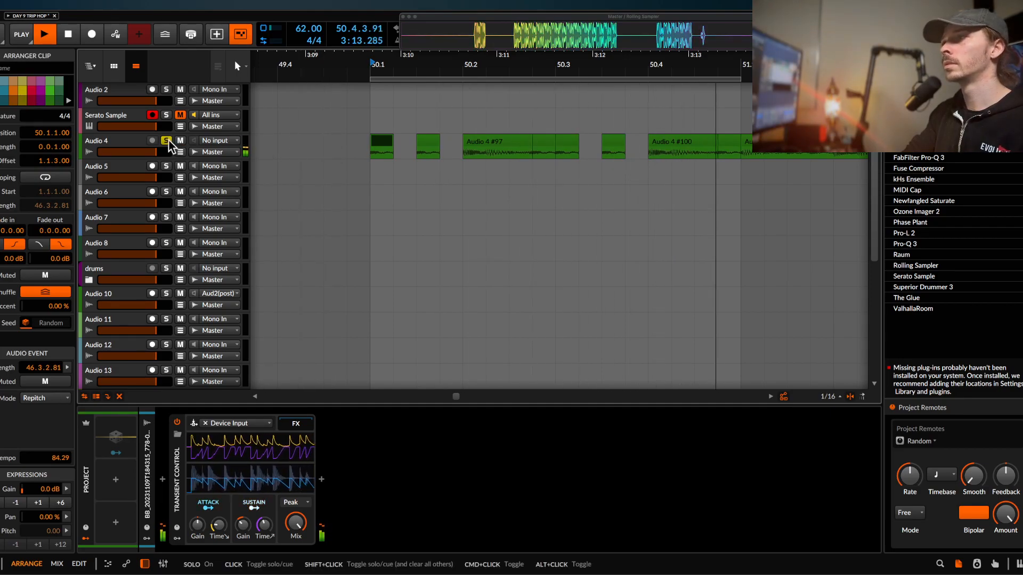
{"action": "scroll", "coordinate": [403, 128], "scroll_direction": "up", "scroll_amount": 3}
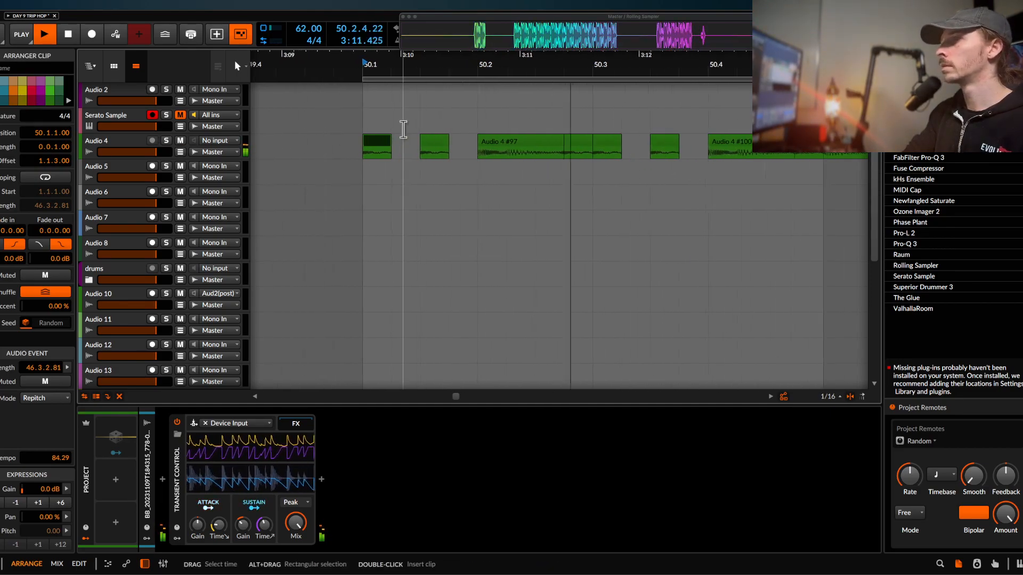
{"action": "key", "text": "space"}
- Copy the 50.2.1 to 50.2.2 slice of Audio 4 to 50.1.2 and play the pattern
{"action": "left_click", "coordinate": [513, 154]}
{"action": "left_click", "coordinate": [514, 154]}
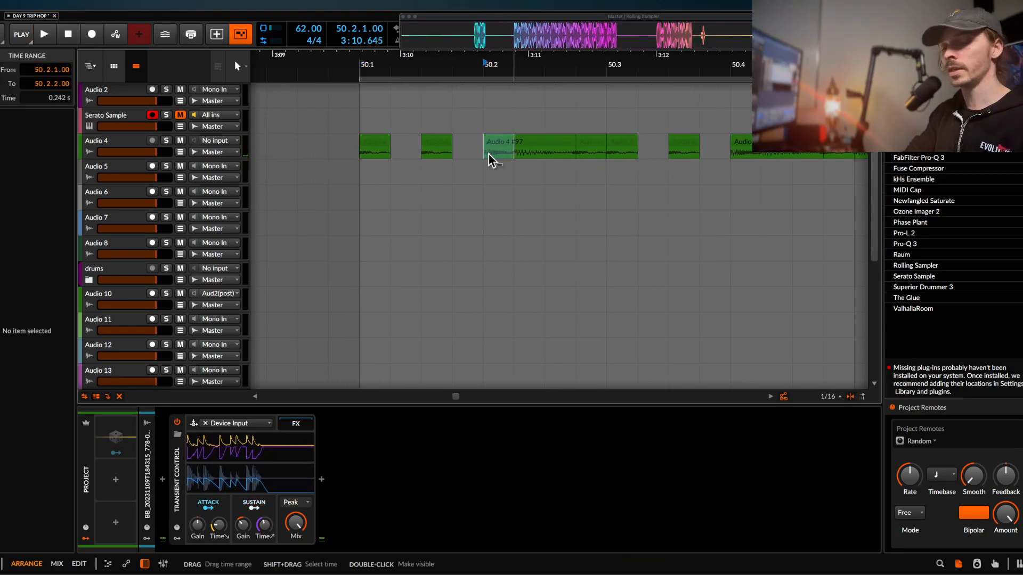
{"action": "left_click", "coordinate": [370, 143]}
{"action": "key", "text": "space"}
{"action": "key", "text": "space"}
{"action": "key", "text": "space"}
{"action": "key", "text": "space"}
- Shorten the end of the Audio 4 slice at 50.1.2 to leave a small gap before 50.1.3, and play the pattern
{"action": "scroll", "coordinate": [405, 143], "scroll_direction": "up", "scroll_amount": 3}
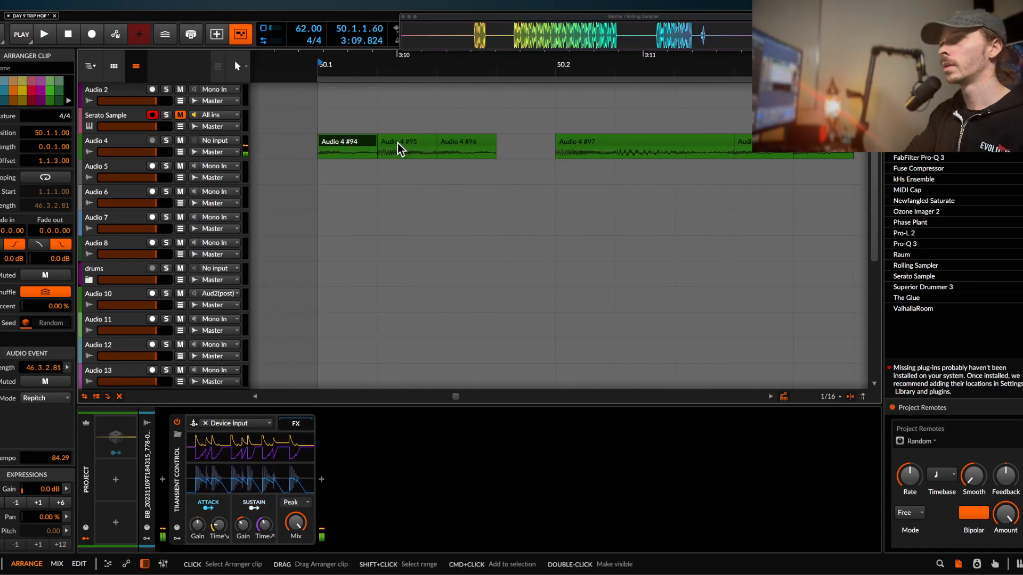
{"action": "left_click", "coordinate": [398, 143]}
{"action": "scroll", "coordinate": [411, 145], "scroll_direction": "up", "scroll_amount": 3}
{"action": "key", "text": "space"}
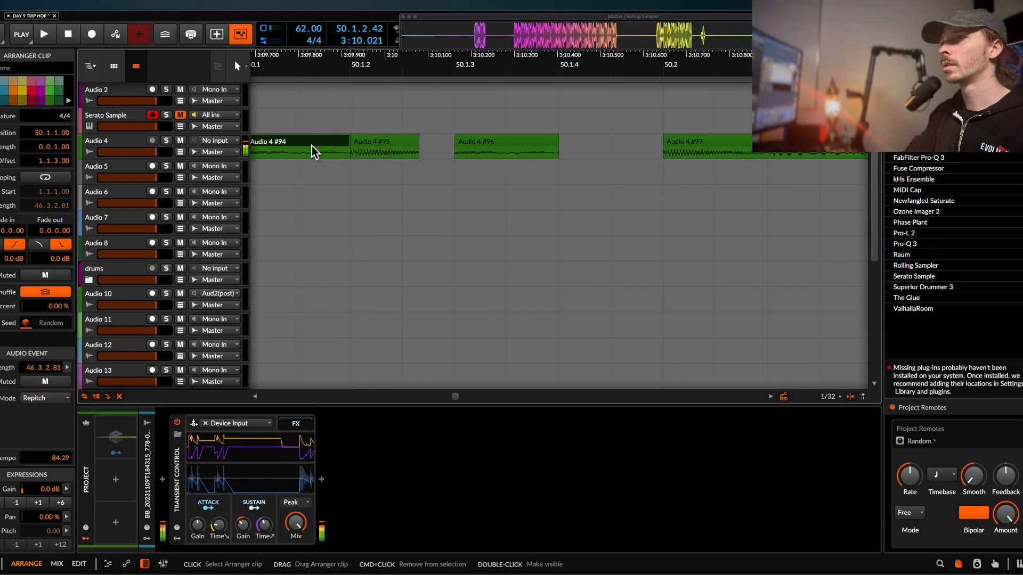
- Delete the Audio 4 slice at 50.1.2 and play the pattern from 50.1
{"action": "key", "text": "space"}
{"action": "left_click", "coordinate": [361, 141]}
{"action": "key", "text": "Delete"}
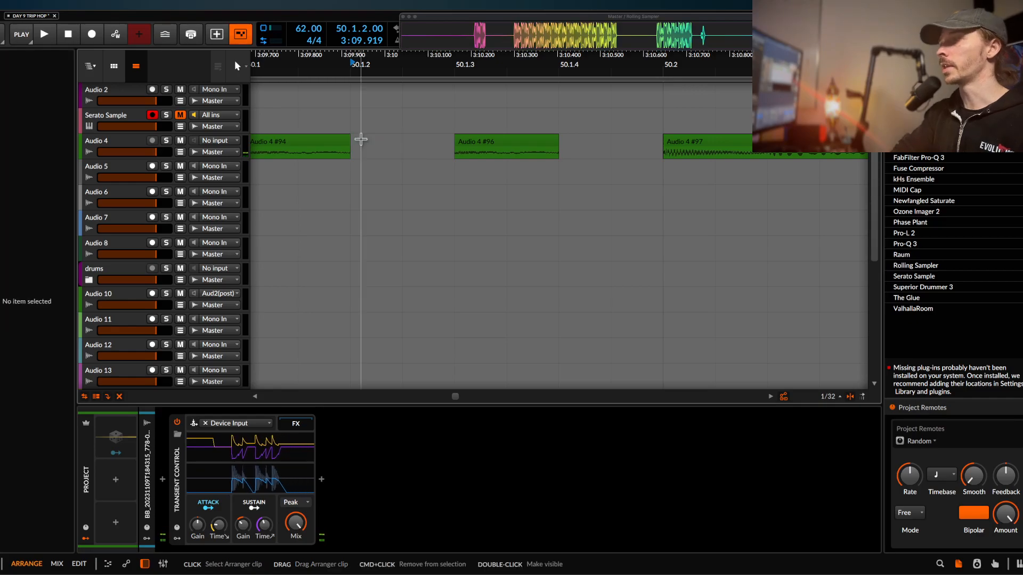
{"action": "left_click", "coordinate": [326, 144]}
{"action": "key", "text": "space"}
{"action": "key", "text": "space"}
{"action": "scroll", "coordinate": [326, 145], "scroll_direction": "up", "scroll_amount": 2}
- Copy the Audio 4 audio from 50.2.2.00 to 50.2.2.50 to 50.1.2.27, play it, and extend its end to 50.1.3
{"action": "left_click", "coordinate": [684, 153]}
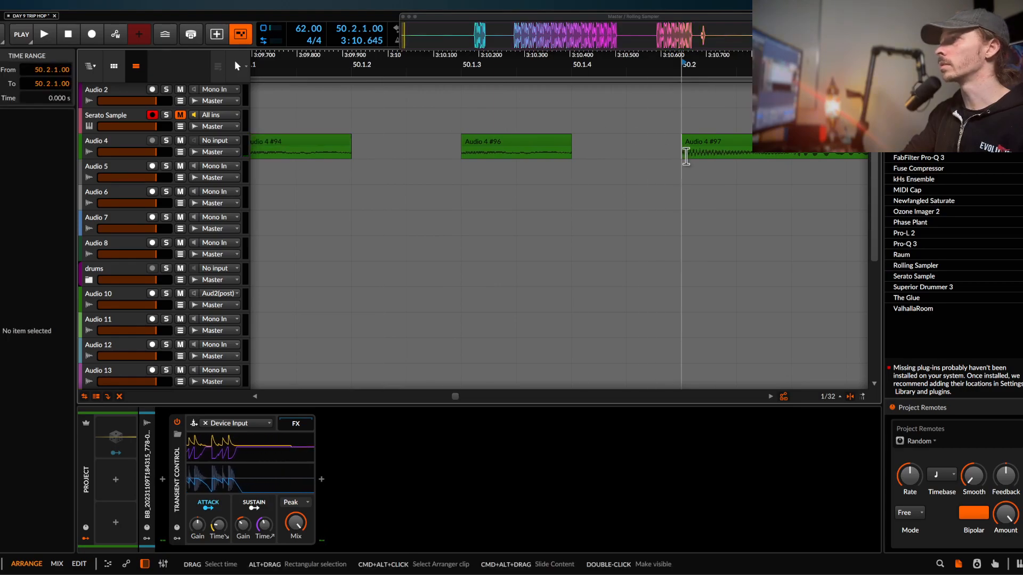
{"action": "left_click_drag", "start_coordinate": [791, 160], "coordinate": [846, 160]}
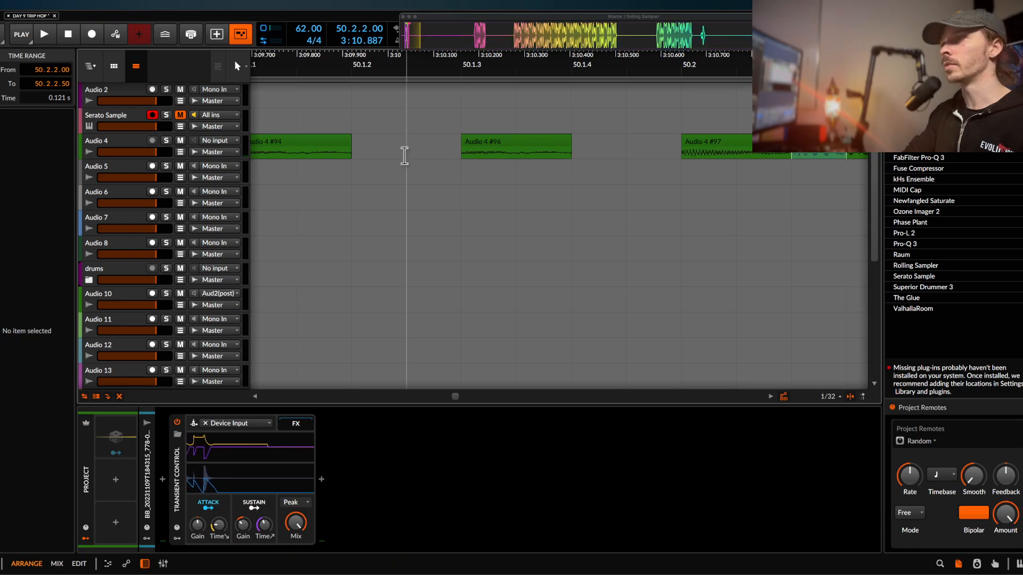
{"action": "left_click", "coordinate": [382, 151]}
{"action": "key", "text": "super+v"}
{"action": "left_click", "coordinate": [309, 139]}
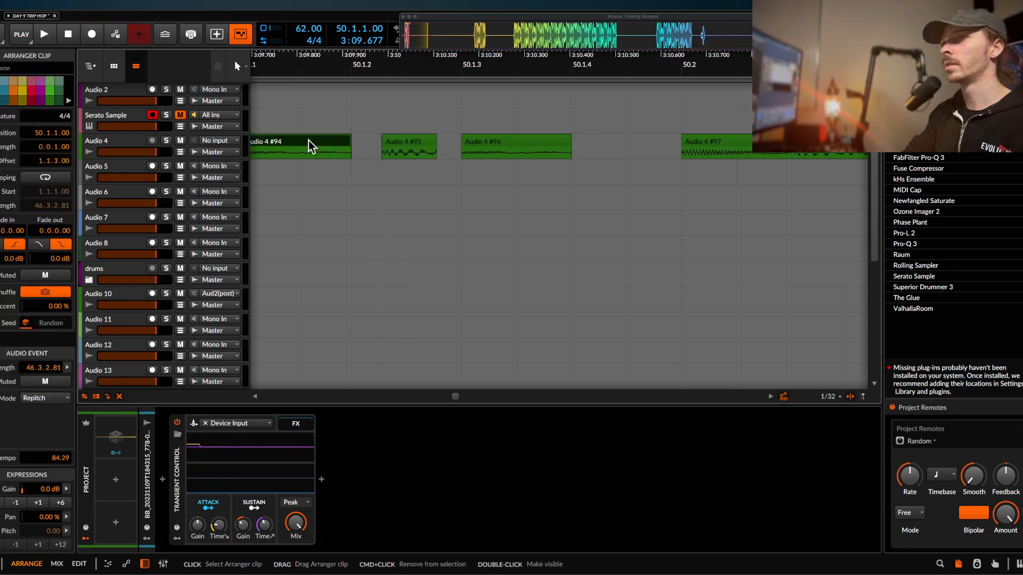
{"action": "key", "text": "space"}
{"action": "scroll", "coordinate": [405, 148], "scroll_direction": "up", "scroll_amount": 2}
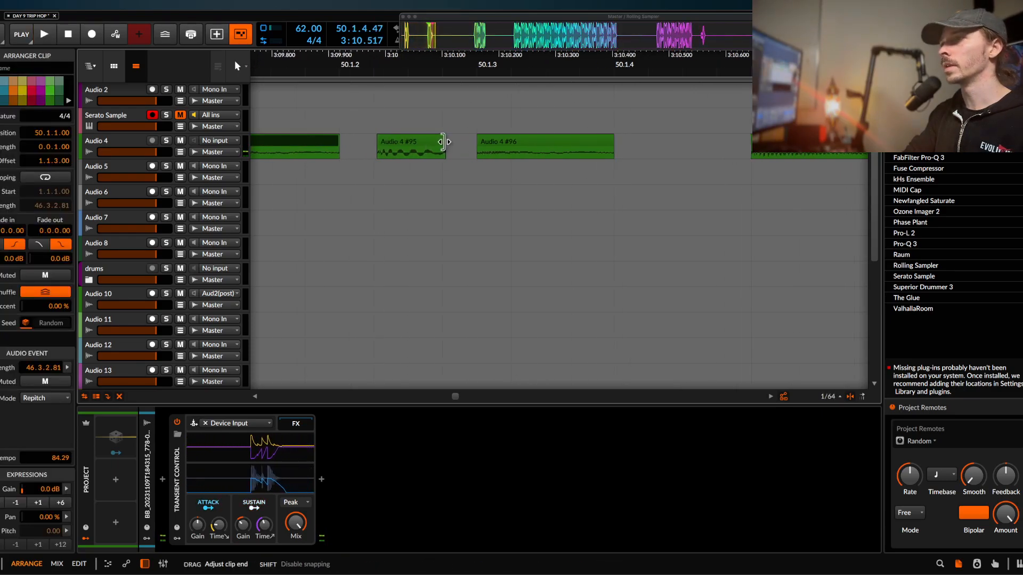
{"action": "left_click_drag", "start_coordinate": [442, 150], "coordinate": [473, 150]}
{"action": "scroll", "coordinate": [458, 148], "scroll_direction": "down", "scroll_amount": 3}
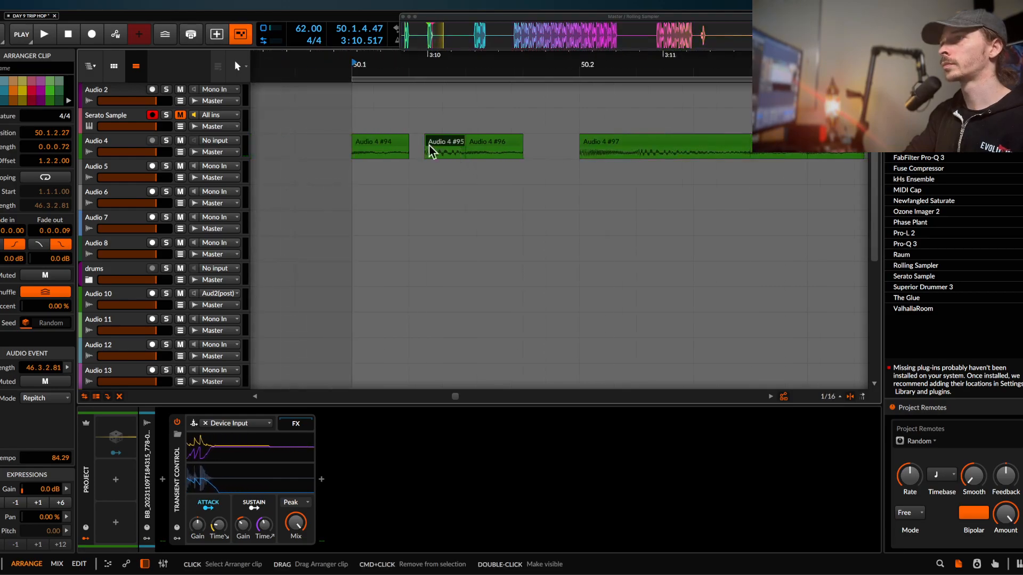
- Extend the end of the Audio 4 slice at 50.1.3 to 50.2 and play the pattern
{"action": "left_click_drag", "start_coordinate": [524, 143], "coordinate": [549, 142]}
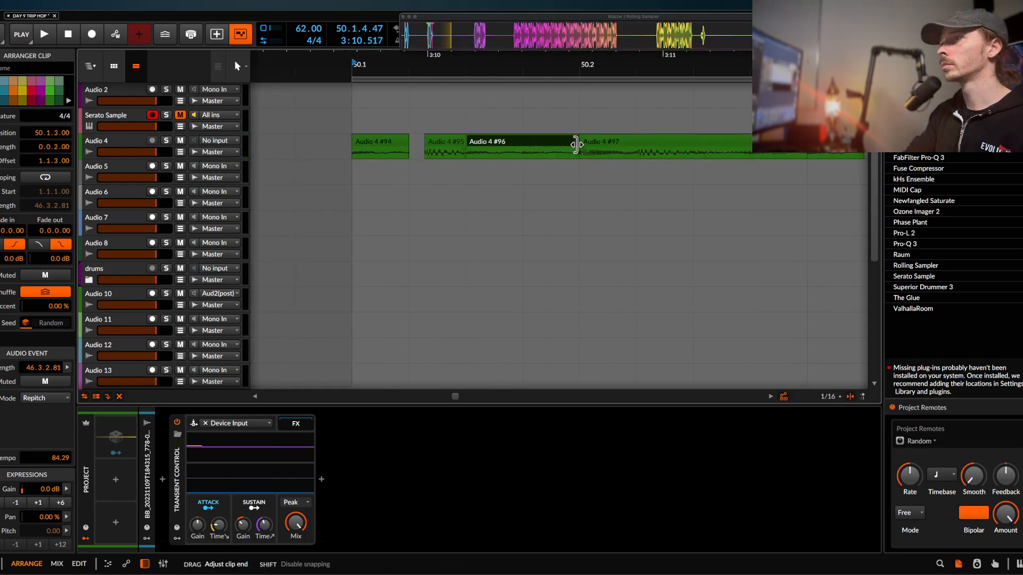
{"action": "left_click", "coordinate": [384, 145]}
{"action": "key", "text": "space"}
{"action": "scroll", "coordinate": [384, 147], "scroll_direction": "down", "scroll_amount": 3}
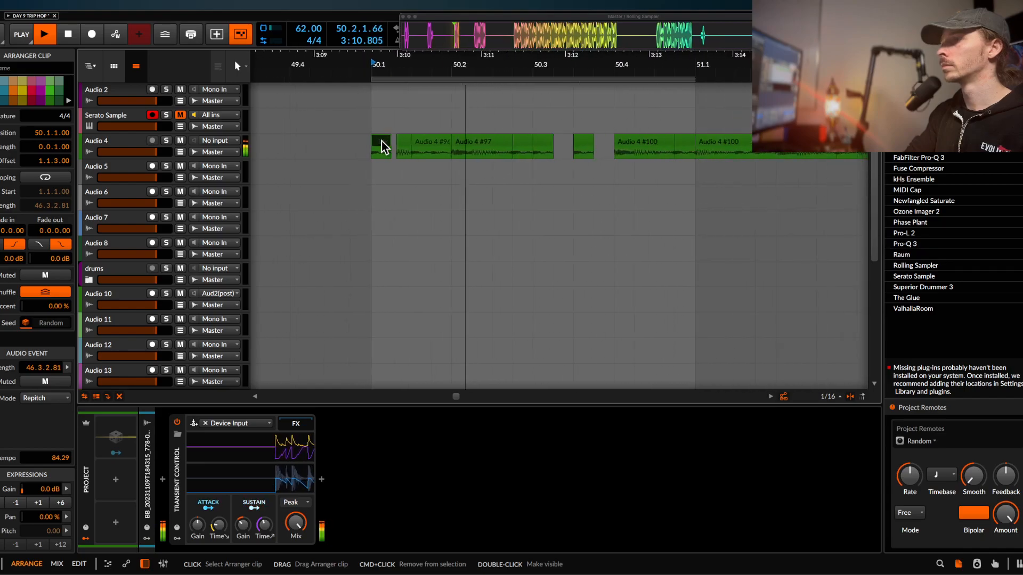
{"action": "key", "text": "space"}
- Split the extended Audio 4 slice at 50.1.4 and delete the part up to 50.2
{"action": "scroll", "coordinate": [432, 144], "scroll_direction": "up", "scroll_amount": 3}
{"action": "left_click", "coordinate": [435, 152]}
{"action": "key", "text": "super+e"}
{"action": "left_click", "coordinate": [462, 146]}
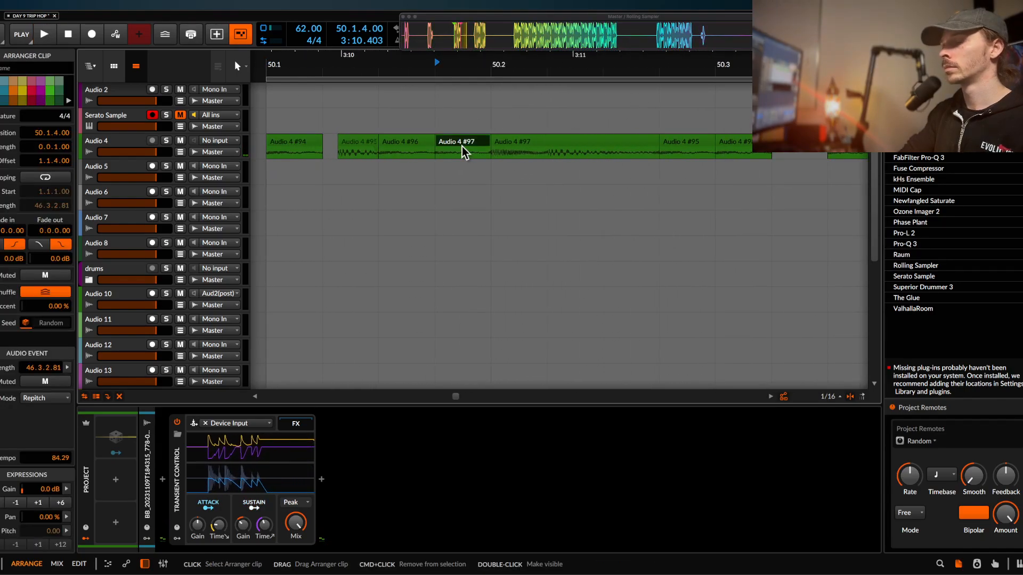
{"action": "key", "text": "Delete"}
- Duplicate beats one and two of bar 50 on Audio 4 onto beats three and four, and play the result
{"action": "scroll", "coordinate": [461, 144], "scroll_direction": "down", "scroll_amount": 2}
{"action": "left_click", "coordinate": [391, 145]}
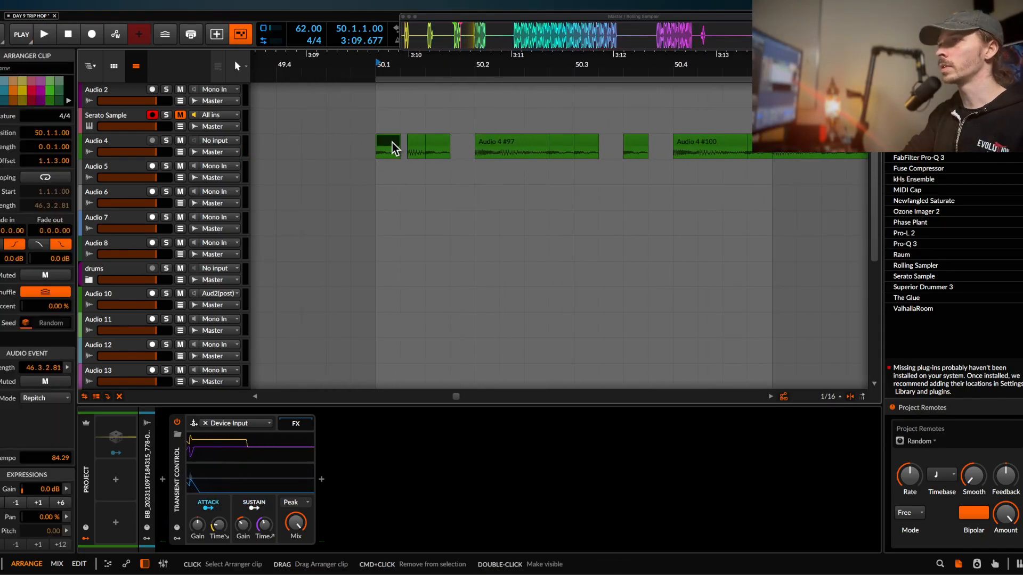
{"action": "scroll", "coordinate": [392, 149], "scroll_direction": "up", "scroll_amount": 3}
{"action": "scroll", "coordinate": [369, 162], "scroll_direction": "down", "scroll_amount": 4}
{"action": "left_click_drag", "start_coordinate": [370, 155], "coordinate": [491, 153]}
{"action": "key", "text": "super+d"}
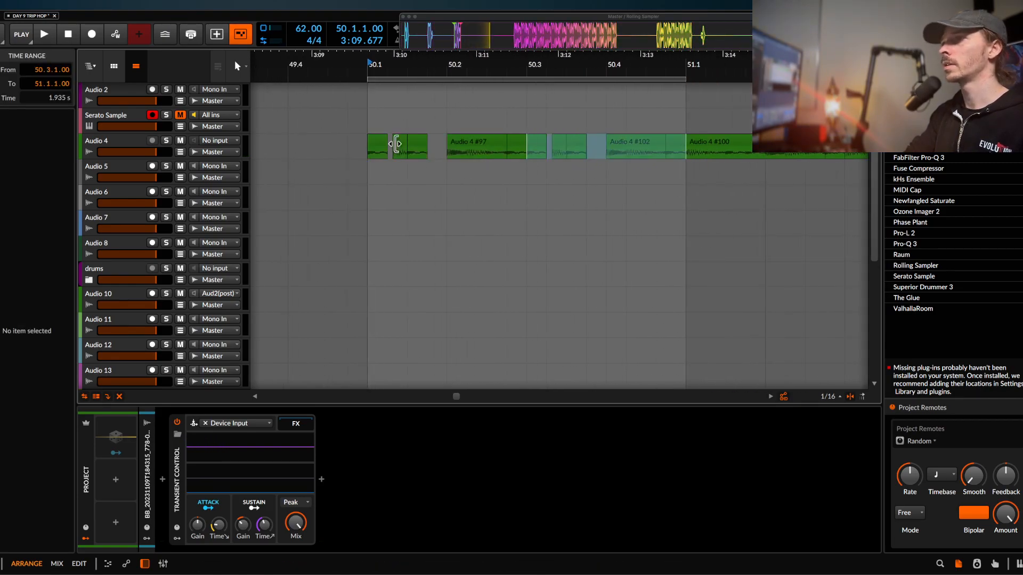
{"action": "left_click", "coordinate": [379, 142]}
{"action": "scroll", "coordinate": [379, 141], "scroll_direction": "up", "scroll_amount": 1}
{"action": "key", "text": "space"}
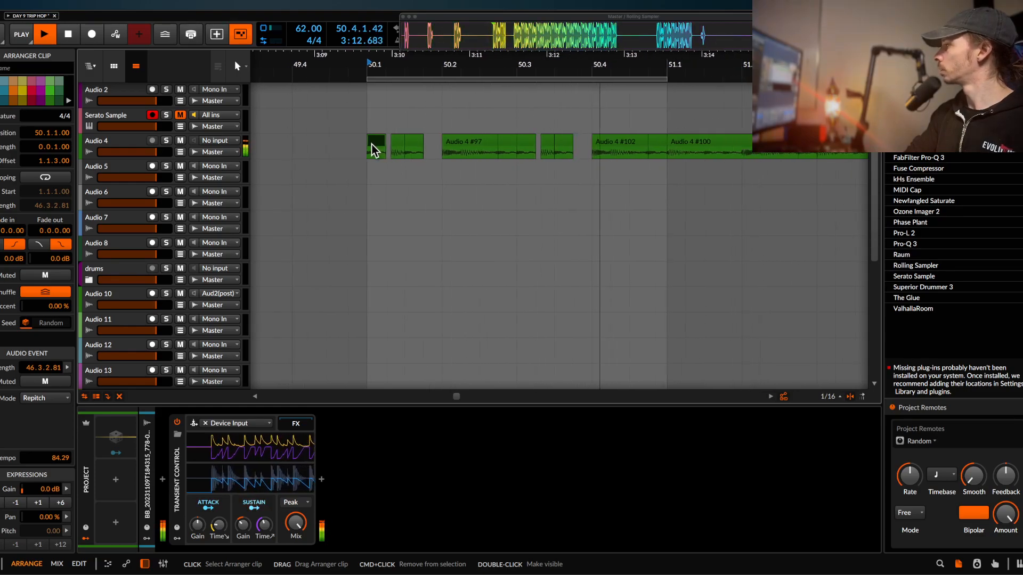
- Copy the Audio 8-bounce clip from bar 37 of Audio 11 to bar 50 and play it with the loop
{"action": "scroll", "coordinate": [413, 143], "scroll_direction": "down", "scroll_amount": 3}
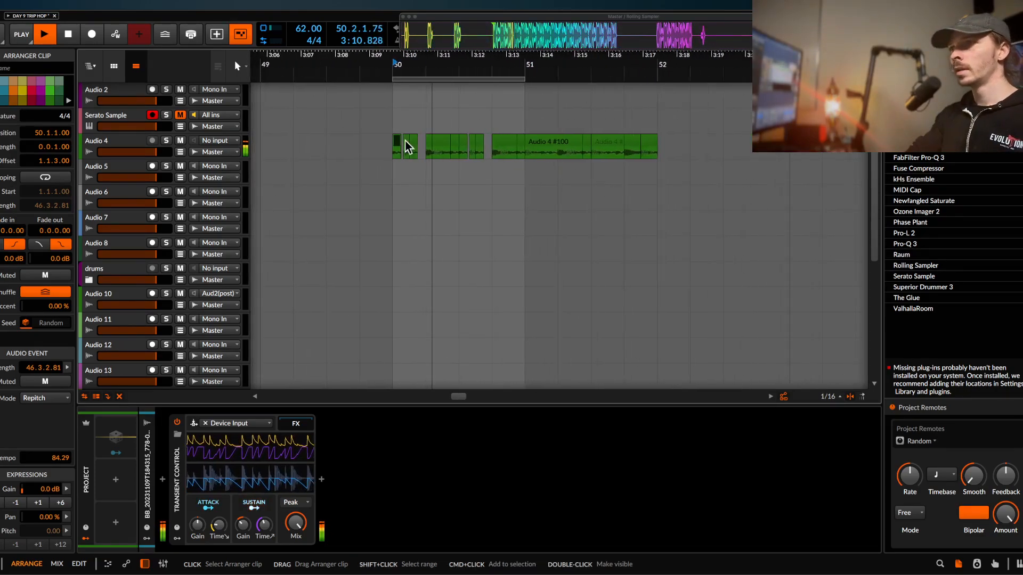
{"action": "scroll", "coordinate": [410, 141], "scroll_direction": "down", "scroll_amount": 3}
{"action": "left_click", "coordinate": [419, 136]}
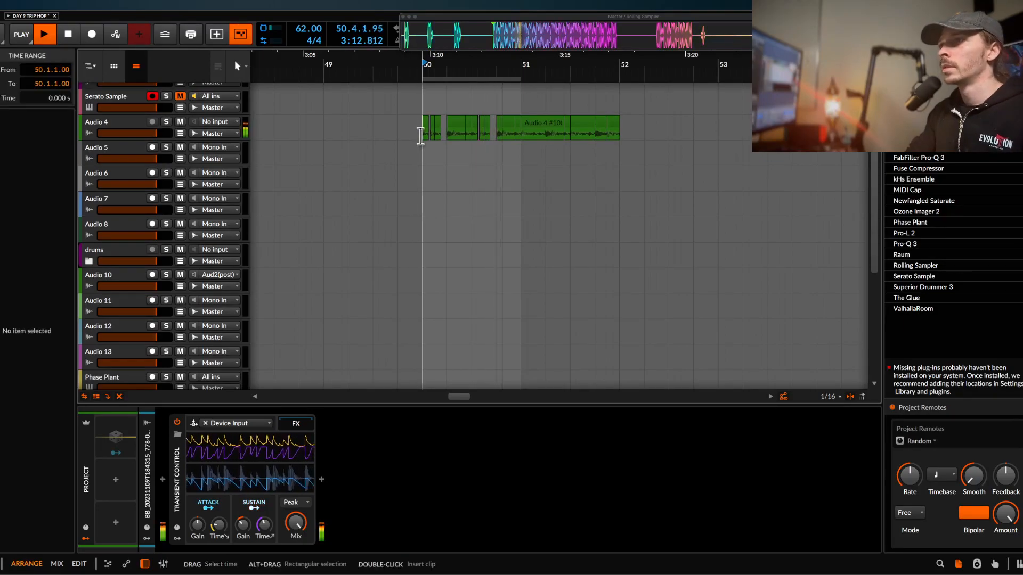
{"action": "scroll", "coordinate": [420, 135], "scroll_direction": "down", "scroll_amount": 5}
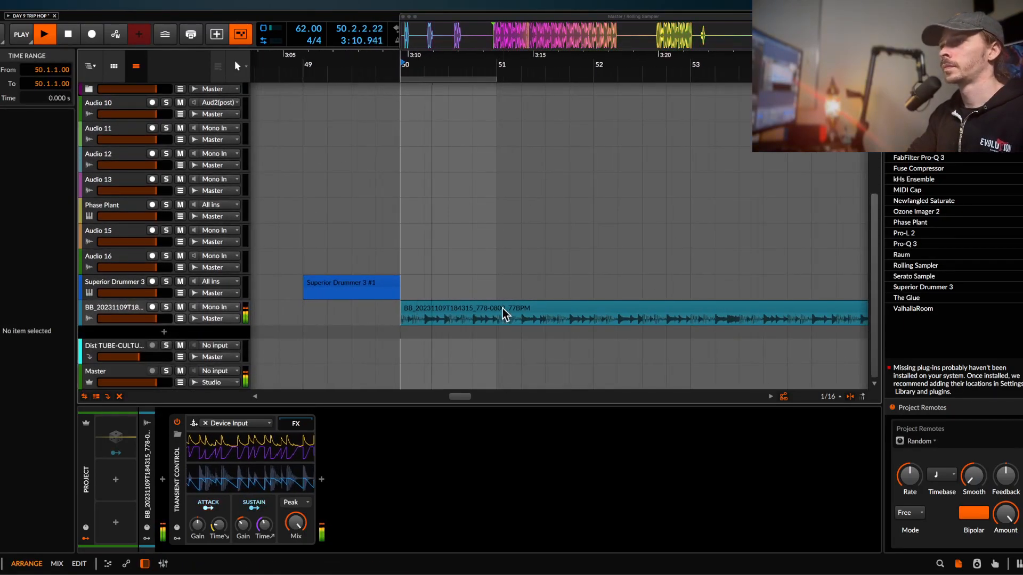
{"action": "scroll", "coordinate": [414, 259], "scroll_direction": "down", "scroll_amount": 3}
{"action": "scroll", "coordinate": [415, 259], "scroll_direction": "up", "scroll_amount": 5}
{"action": "scroll", "coordinate": [415, 259], "scroll_direction": "down", "scroll_amount": 6}
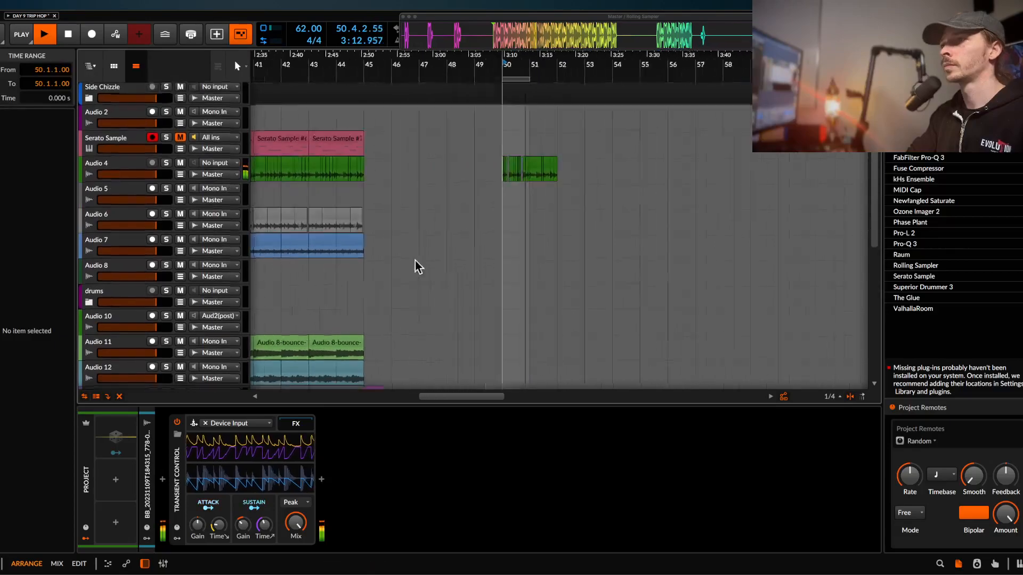
{"action": "scroll", "coordinate": [414, 261], "scroll_direction": "down", "scroll_amount": 5}
{"action": "scroll", "coordinate": [365, 210], "scroll_direction": "up", "scroll_amount": 1}
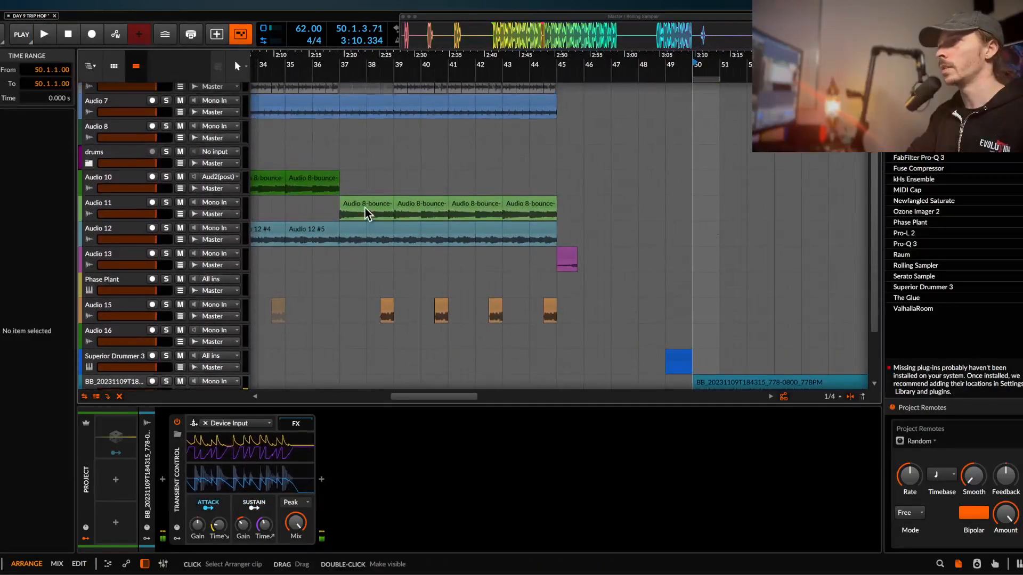
{"action": "left_click_drag", "start_coordinate": [359, 203], "coordinate": [710, 209]}
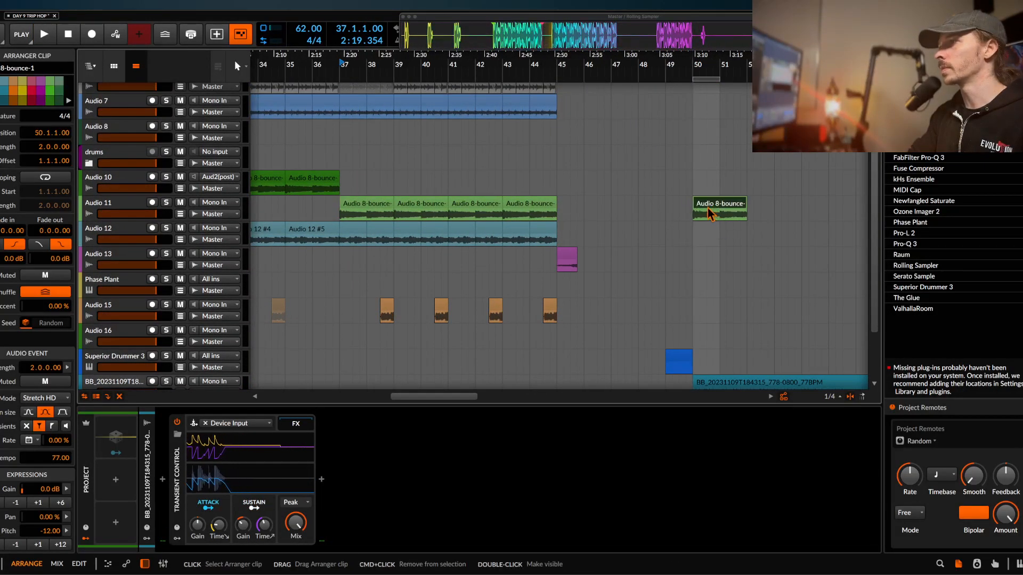
{"action": "scroll", "coordinate": [708, 209], "scroll_direction": "up", "scroll_amount": 4}
{"action": "key", "text": "space"}
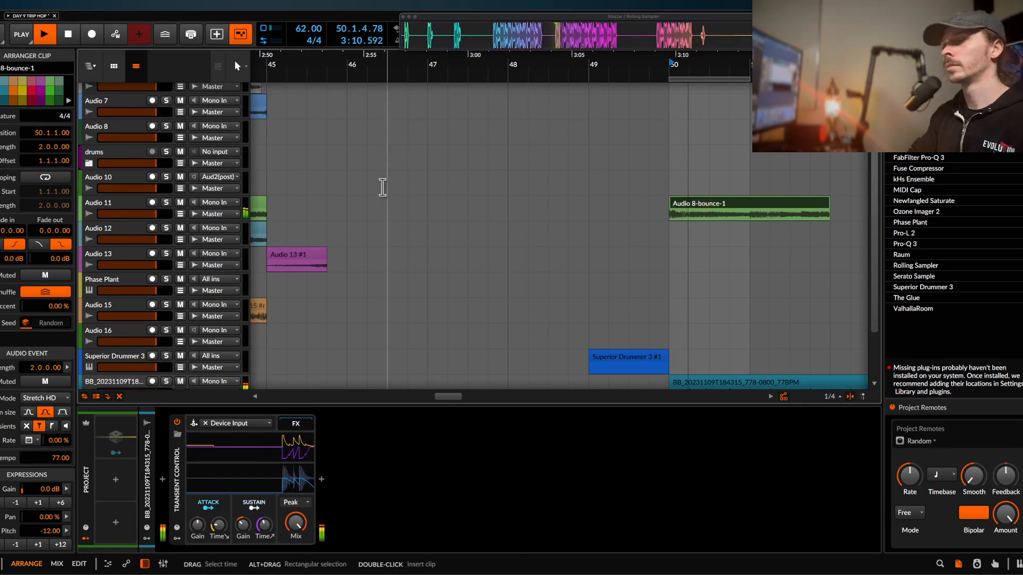
- Time-scale the Audio 8-bounce-1 clip at bar 50 to one bar, and copy it onto Audio 12 while the loop plays
{"action": "scroll", "coordinate": [699, 211], "scroll_direction": "down", "scroll_amount": 2}
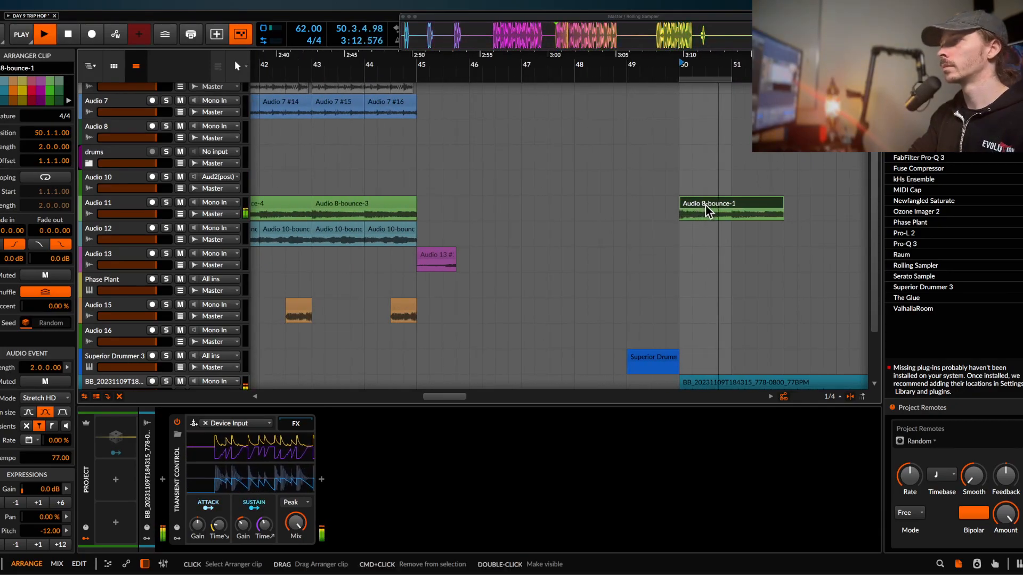
{"action": "key", "text": "super+alt+minus"}
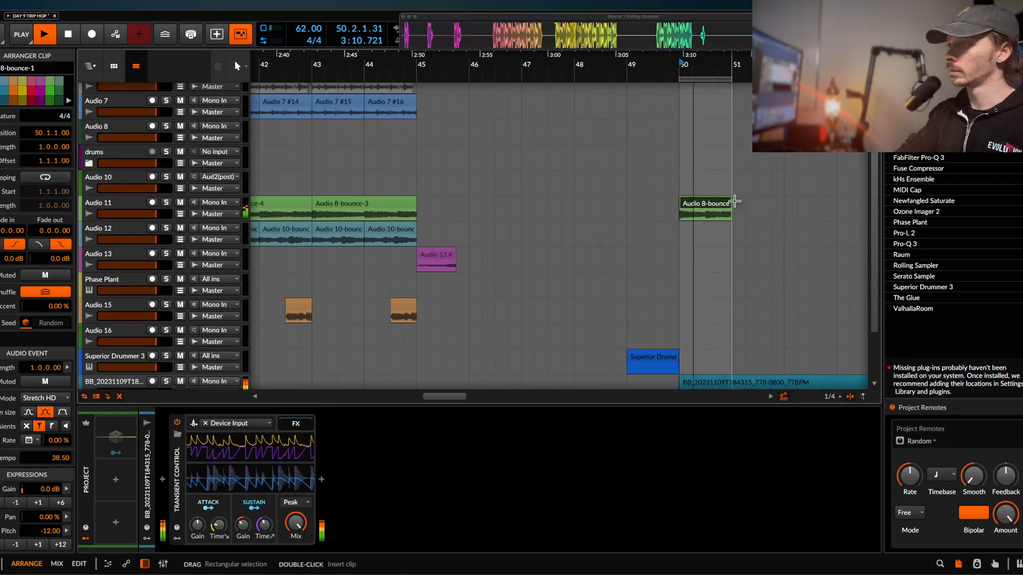
{"action": "scroll", "coordinate": [734, 202], "scroll_direction": "up", "scroll_amount": 4}
{"action": "scroll", "coordinate": [715, 203], "scroll_direction": "up", "scroll_amount": 2}
{"action": "left_click_drag", "start_coordinate": [714, 202], "coordinate": [715, 229]}
{"action": "scroll", "coordinate": [657, 230], "scroll_direction": "down", "scroll_amount": 2}
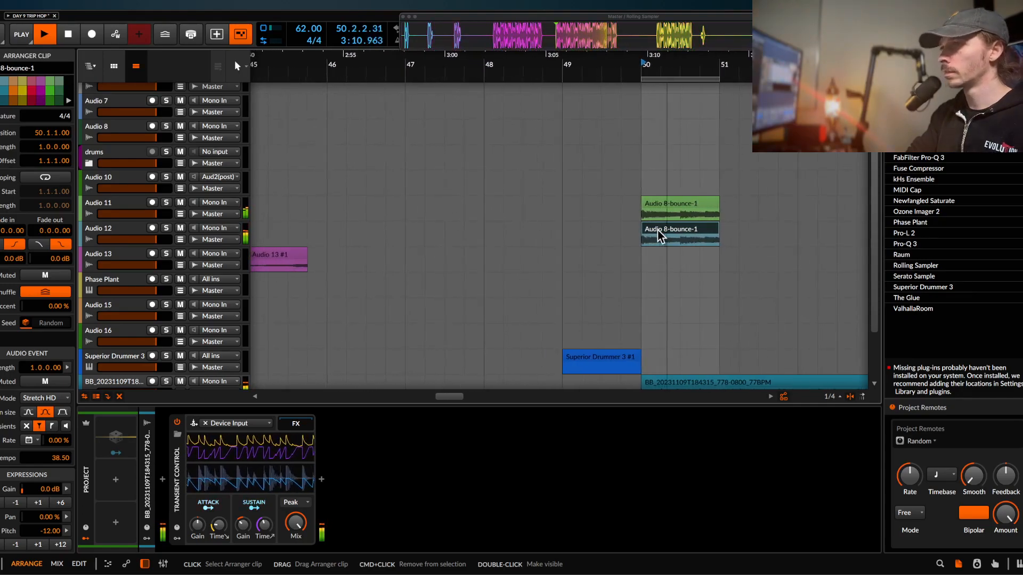
{"action": "scroll", "coordinate": [657, 230], "scroll_direction": "up", "scroll_amount": 2}
{"action": "scroll", "coordinate": [657, 230], "scroll_direction": "down", "scroll_amount": 2}
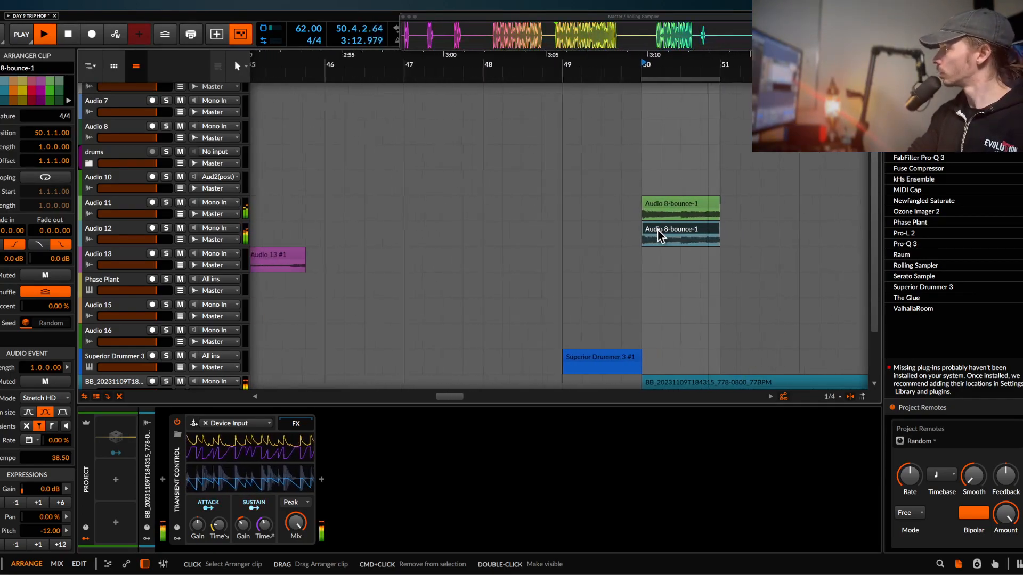
{"action": "scroll", "coordinate": [657, 230], "scroll_direction": "up", "scroll_amount": 3}
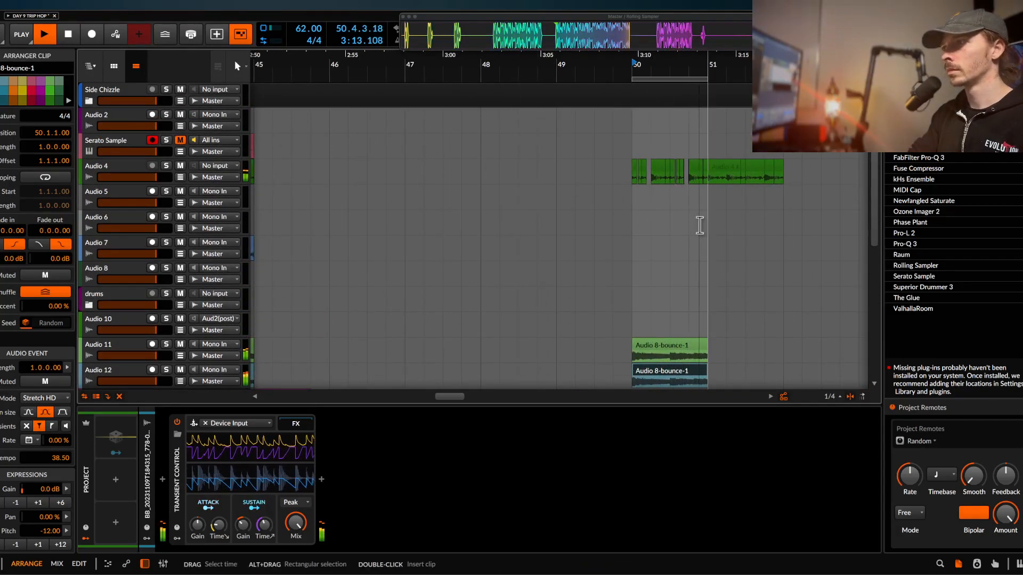
{"action": "key", "text": "space"}
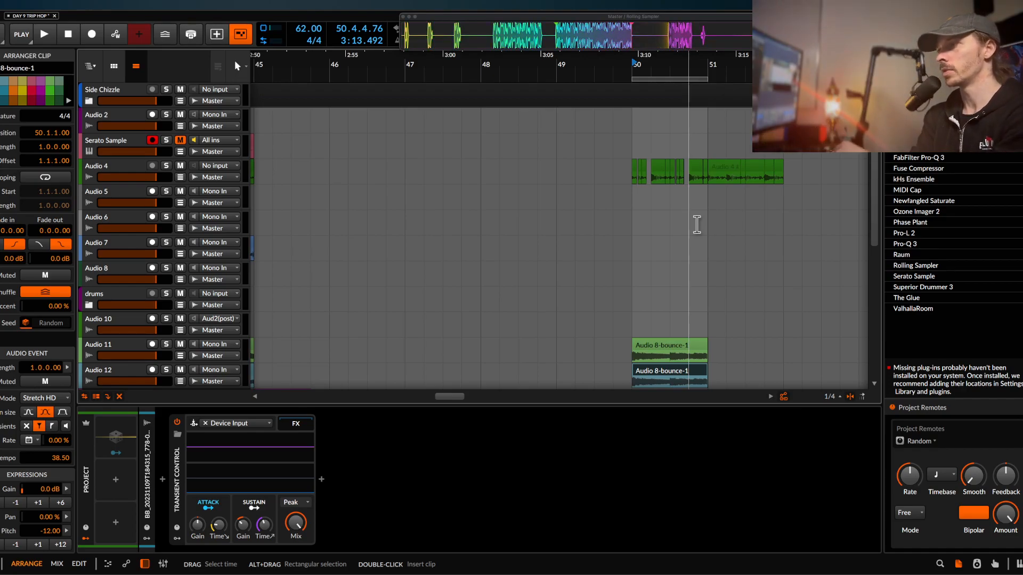
- Review the device chains of the resampled drum loop track and the Master track, and look over the bar 50 arrangement
{"action": "scroll", "coordinate": [696, 224], "scroll_direction": "down", "scroll_amount": 5}
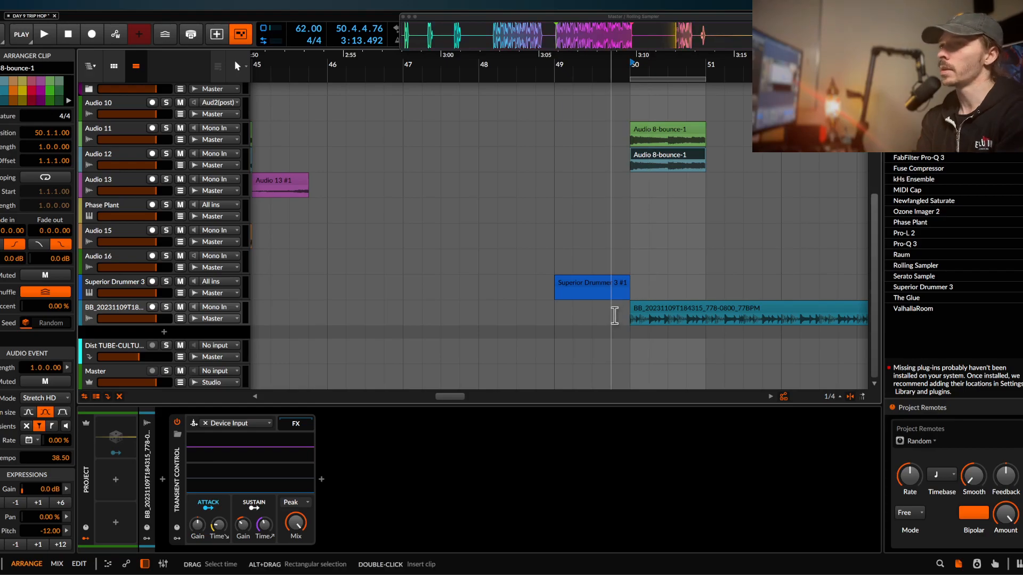
{"action": "left_click", "coordinate": [103, 313]}
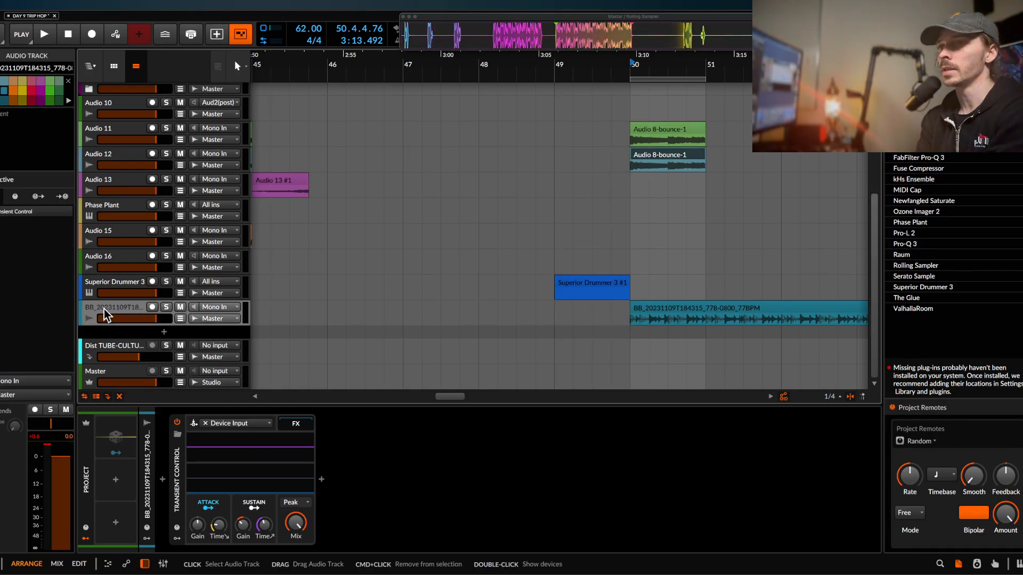
{"action": "left_click", "coordinate": [139, 373]}
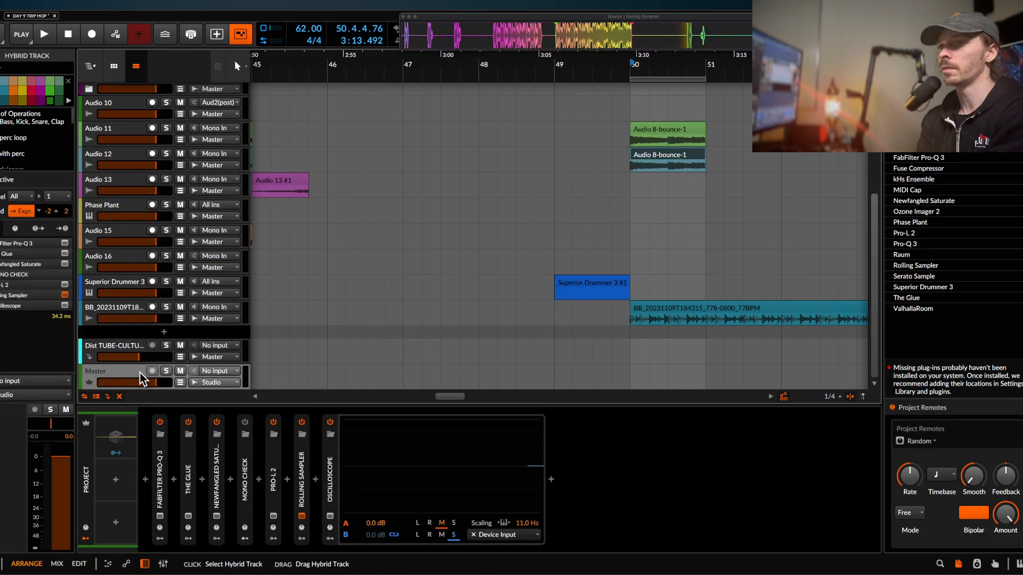
{"action": "left_click", "coordinate": [132, 313]}
{"action": "scroll", "coordinate": [405, 264], "scroll_direction": "down", "scroll_amount": 3}
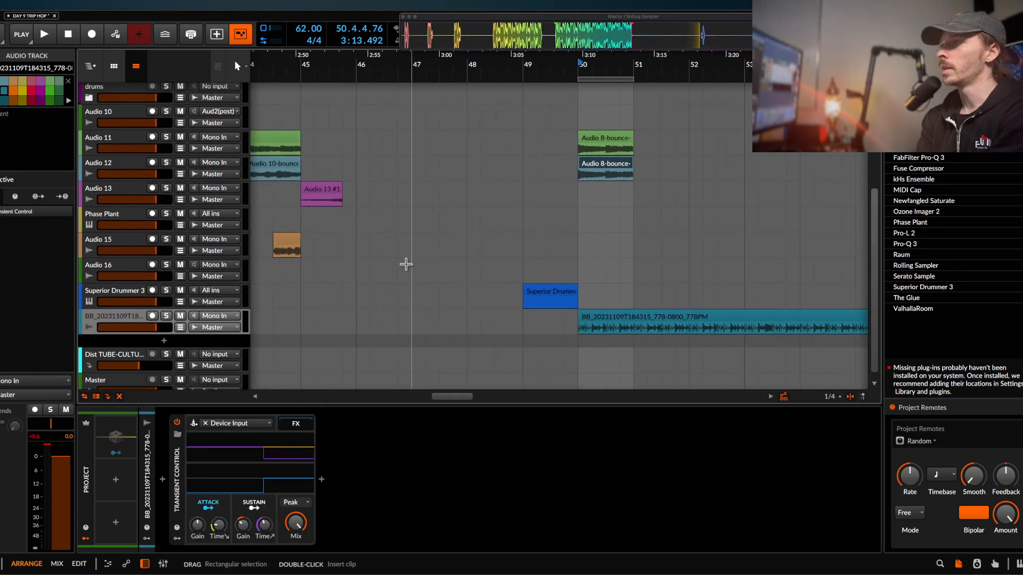
{"action": "scroll", "coordinate": [406, 264], "scroll_direction": "up", "scroll_amount": 10}
{"action": "scroll", "coordinate": [406, 264], "scroll_direction": "up", "scroll_amount": 3}
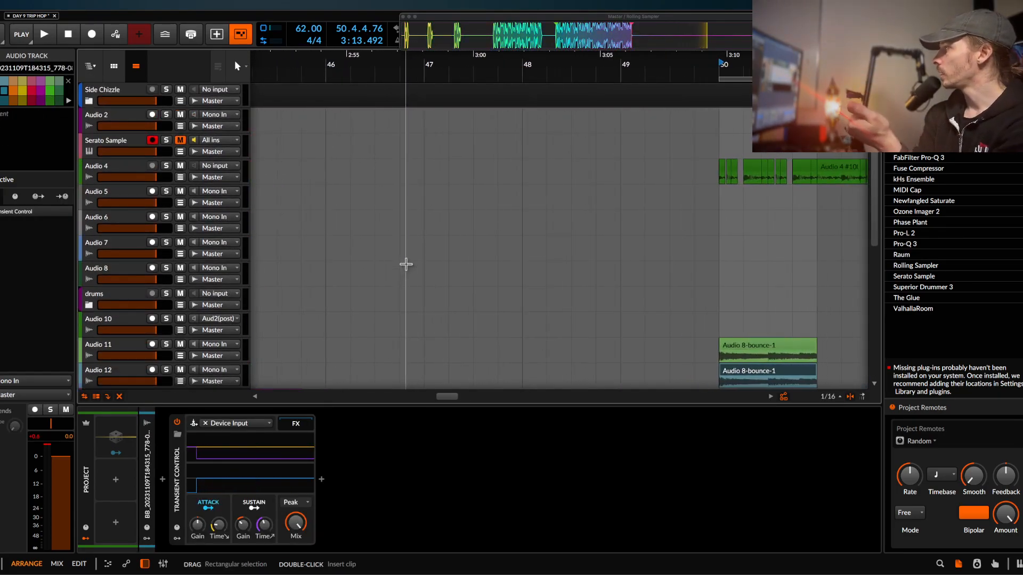